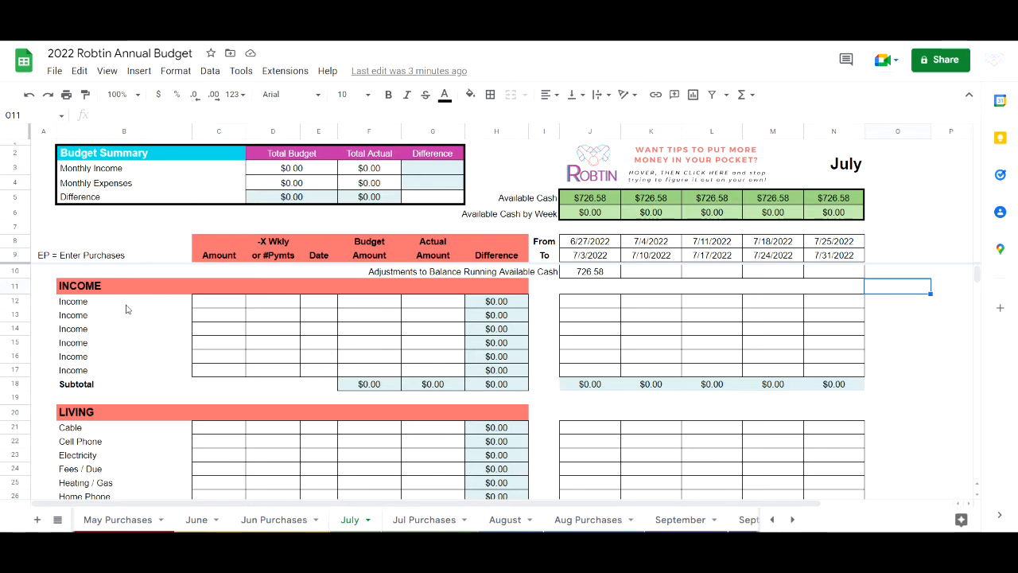
pyautogui.moveTo(78, 301); pyautogui.dragTo(86, 372)
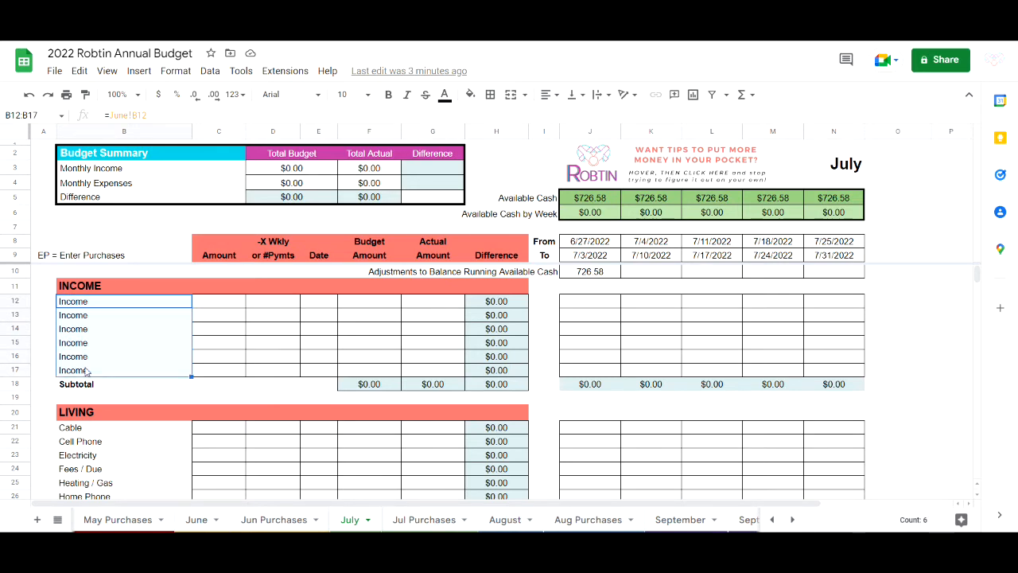
pyautogui.click(97, 331)
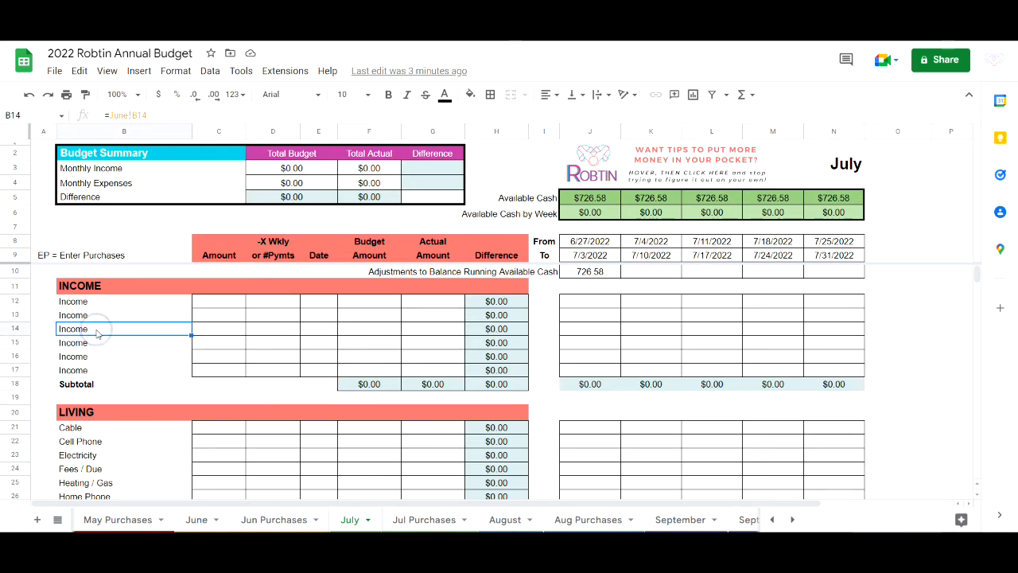
pyautogui.click(350, 522)
pyautogui.click(108, 288)
pyautogui.moveTo(107, 299); pyautogui.dragTo(105, 315)
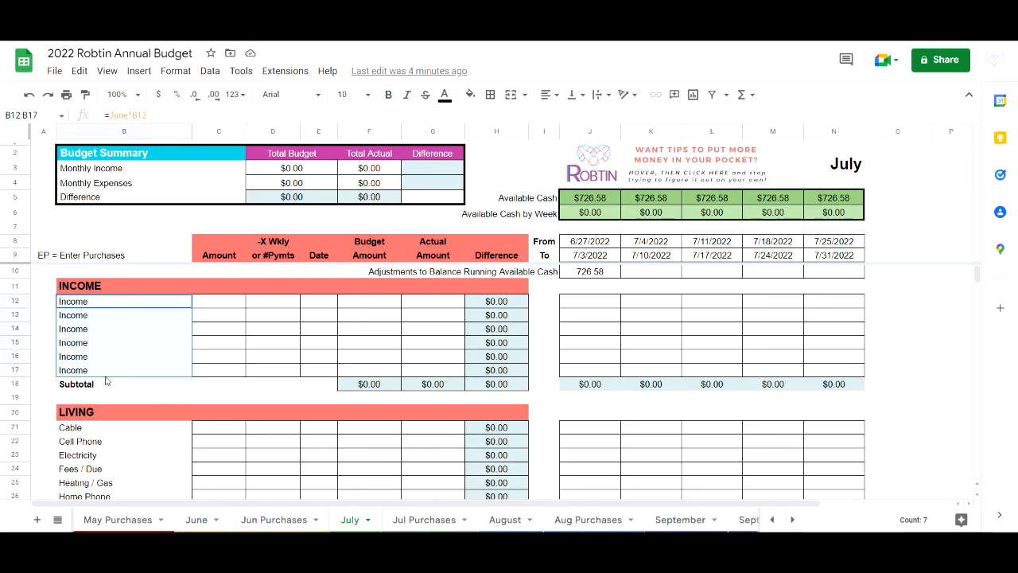
pyautogui.click(100, 288)
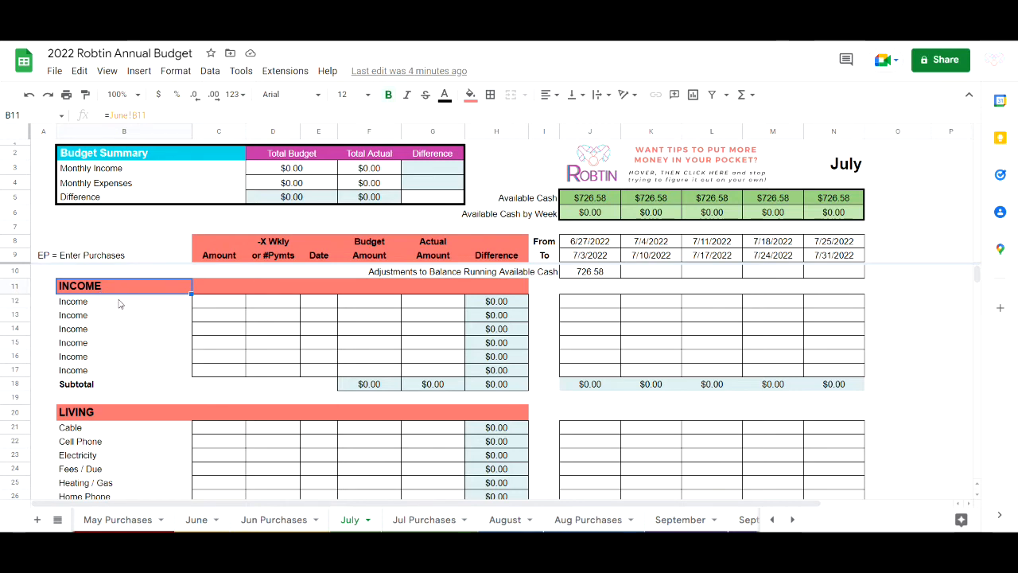
# - Rename the first income line on the July sheet as Day Job and enter 526.78 as its amount
pyautogui.click(119, 304)
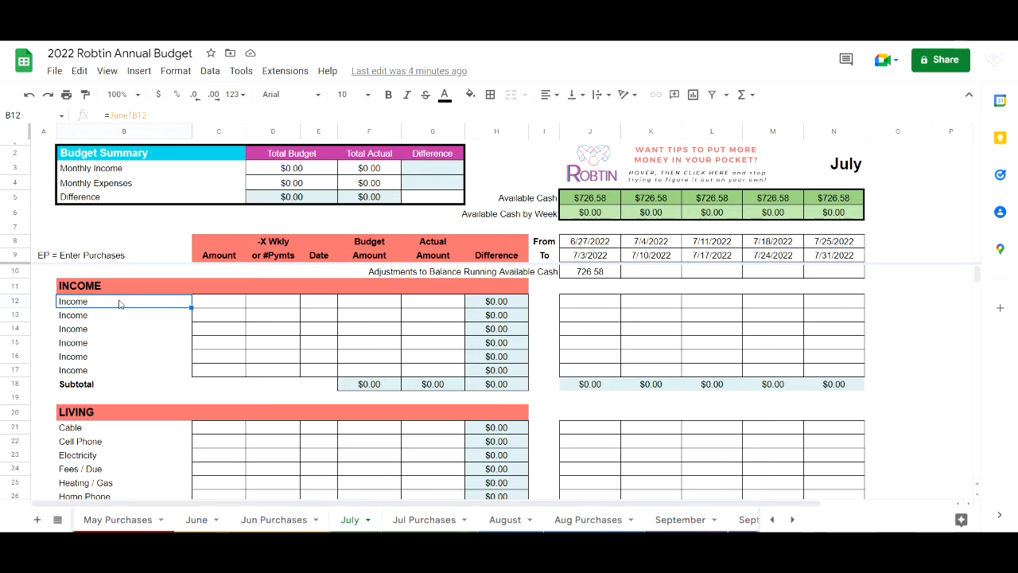
pyautogui.write('Day Job')
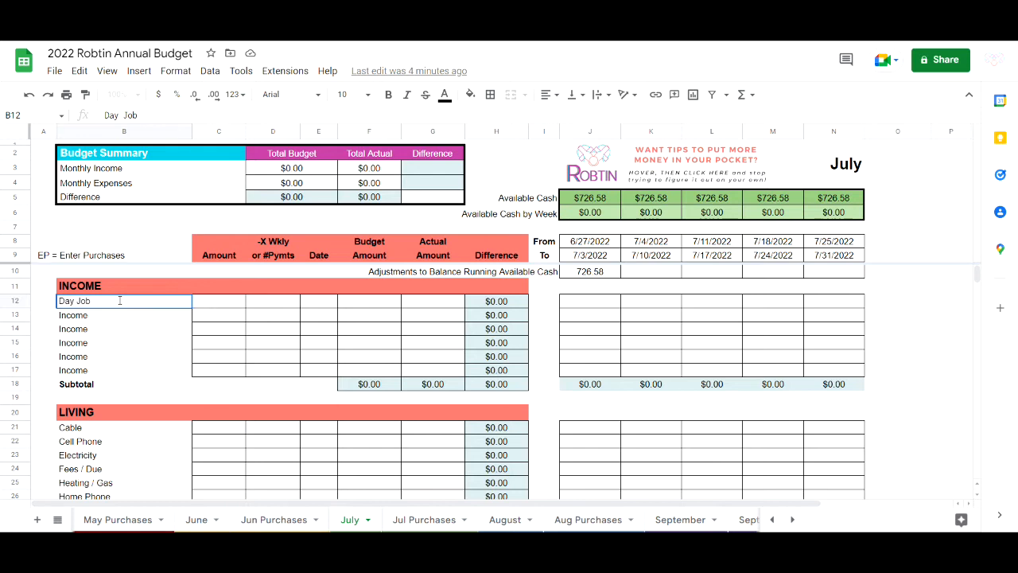
pyautogui.press('Tab')
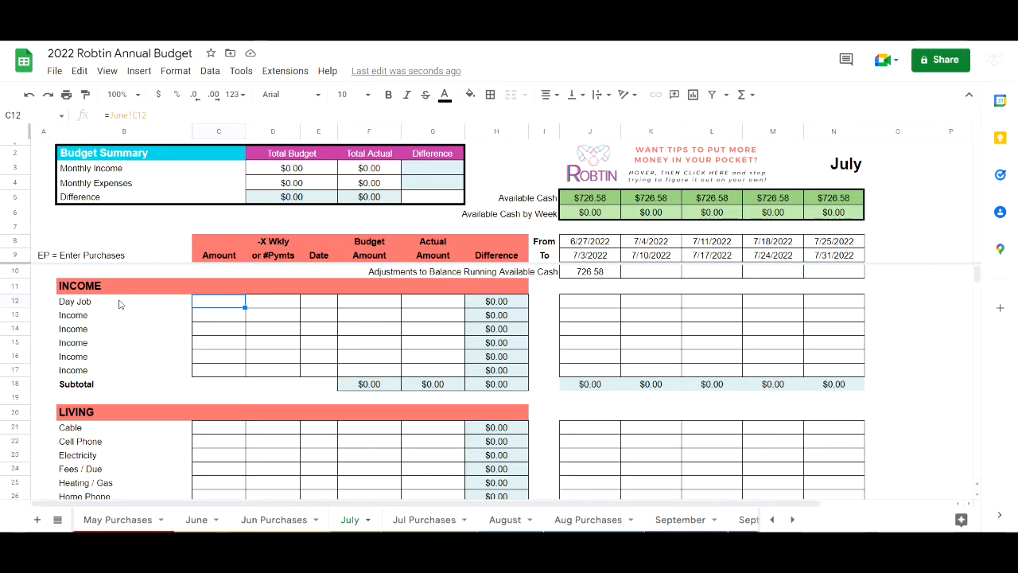
pyautogui.write('526.78')
pyautogui.press('Return')
pyautogui.press('Up')
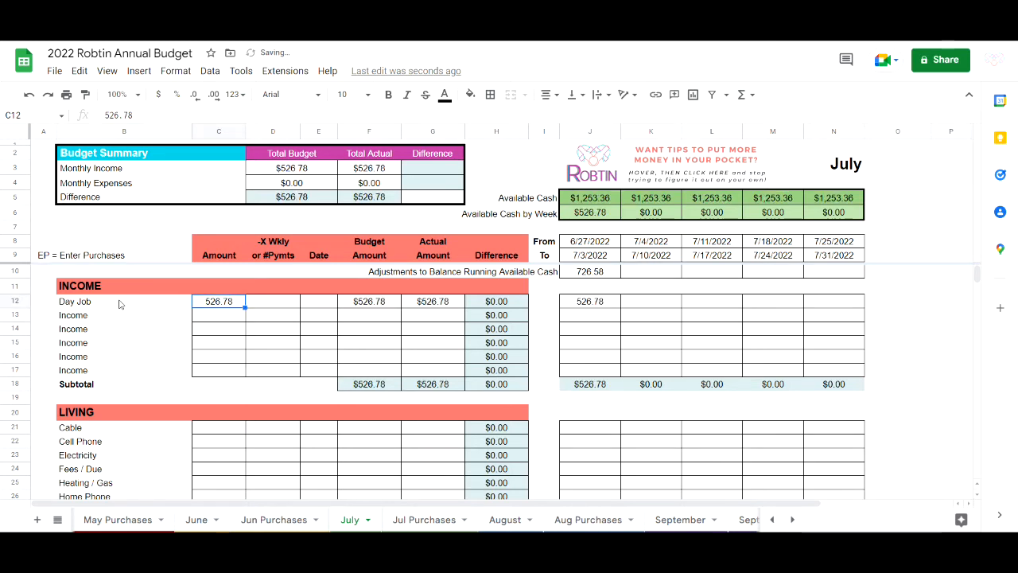
# - Mark the Day Job income as weekly by entering x in its weekly/number-of-payments cell
pyautogui.press('Right')
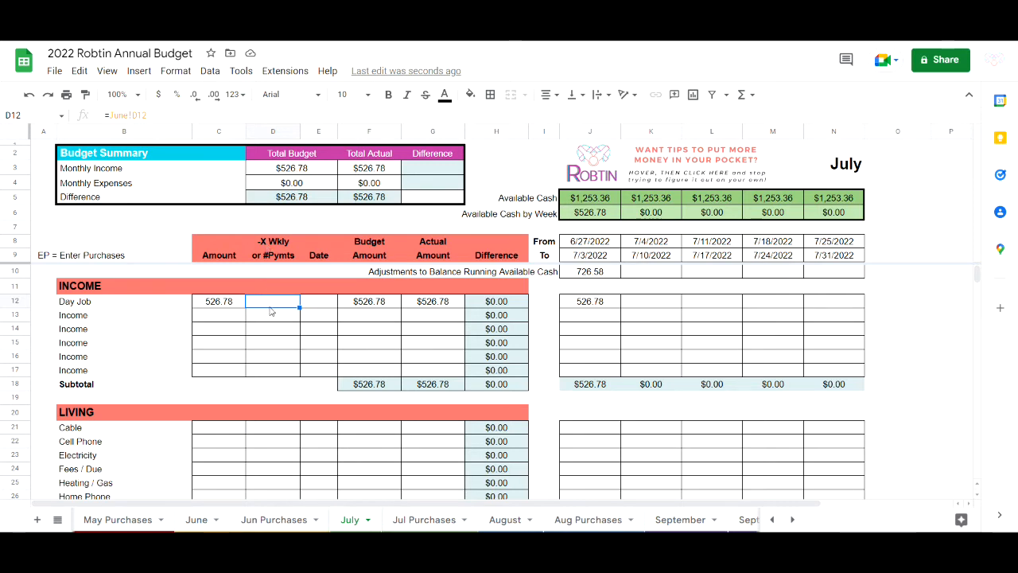
pyautogui.click(271, 247)
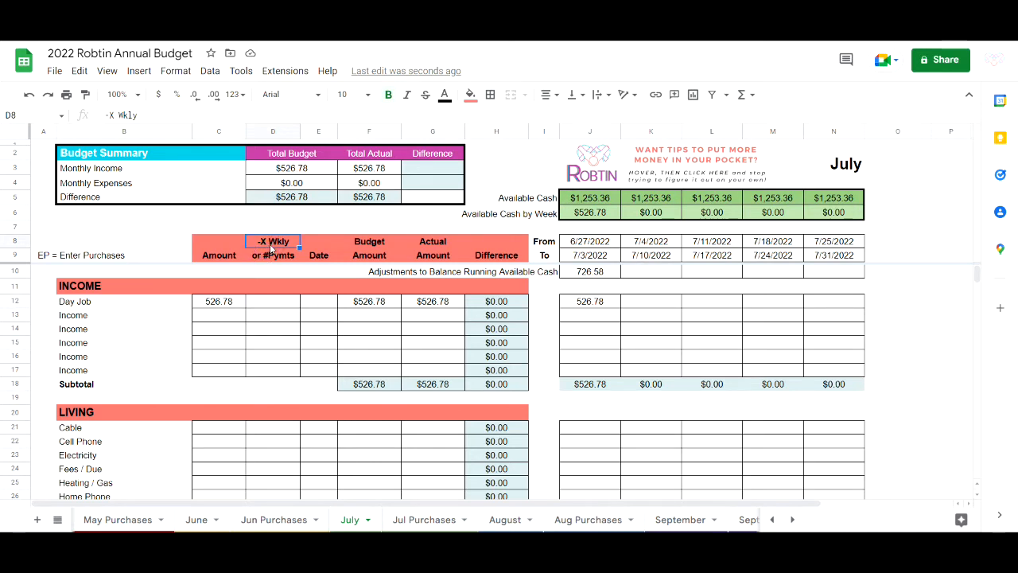
pyautogui.click(270, 256)
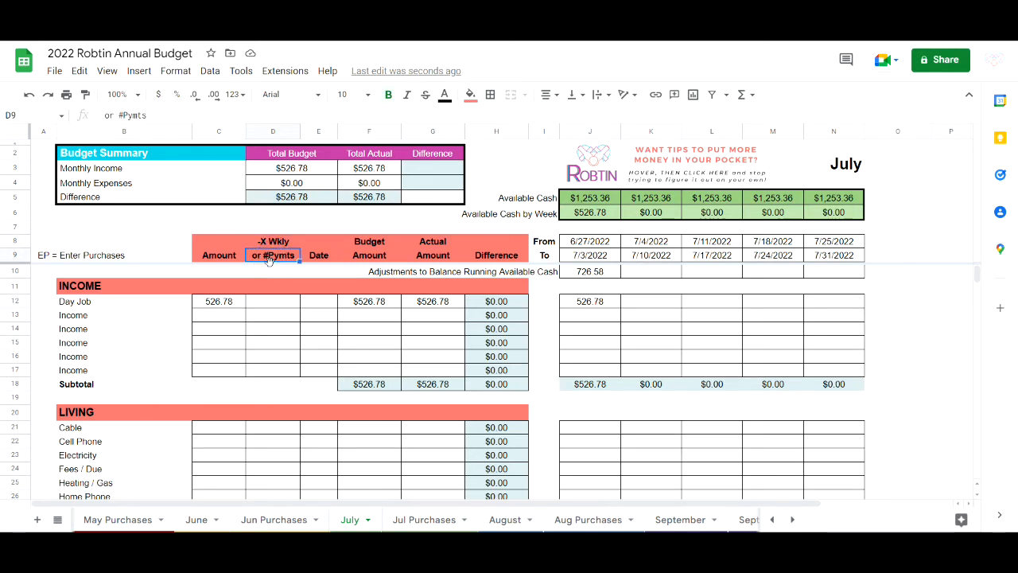
pyautogui.click(272, 302)
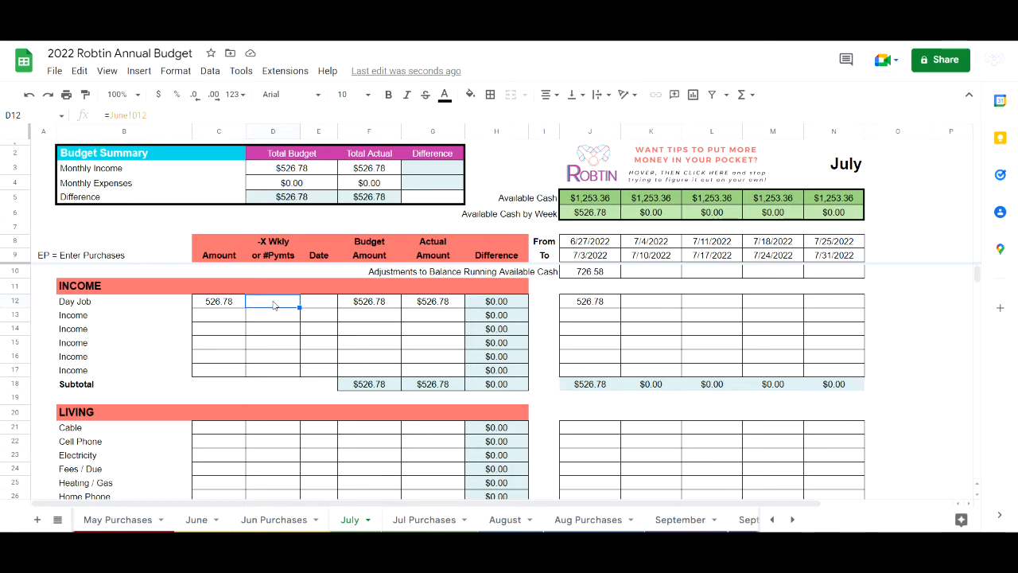
pyautogui.write('x')
pyautogui.press('Tab')
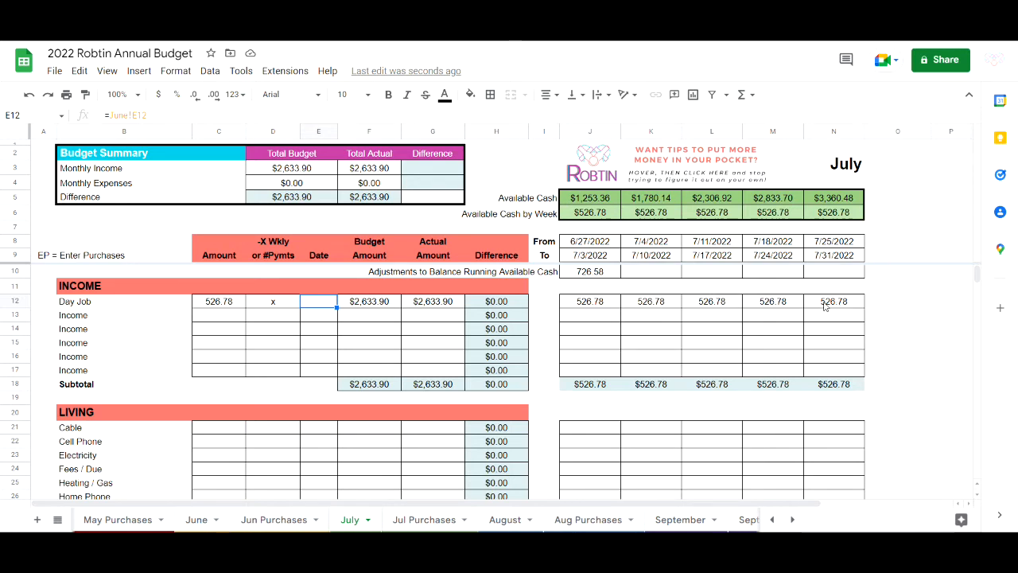
# - Try overriding the Day Job income for the week starting 6/27/2022 with 531.25, and undo the override
pyautogui.click(604, 307)
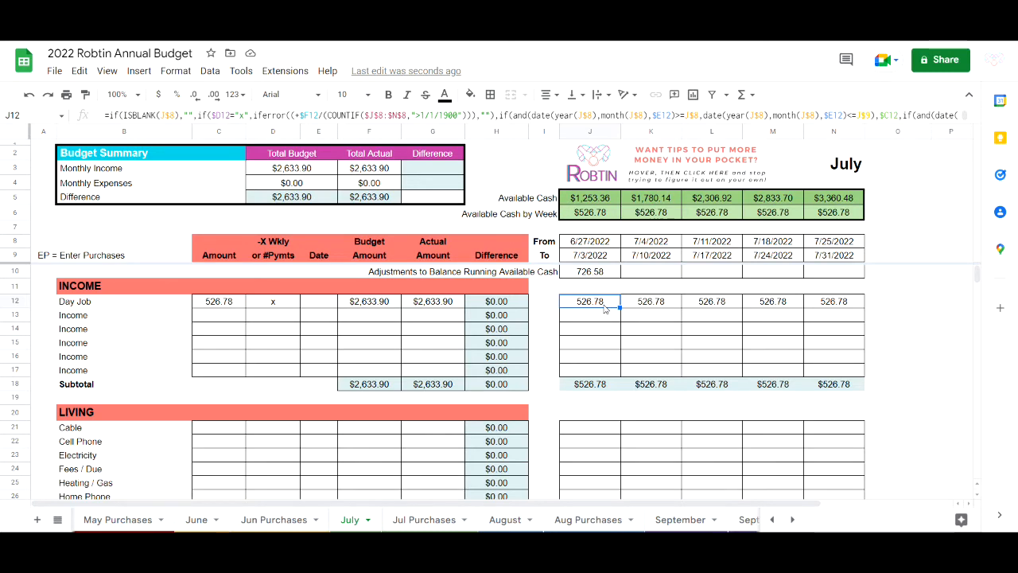
pyautogui.write('531.25')
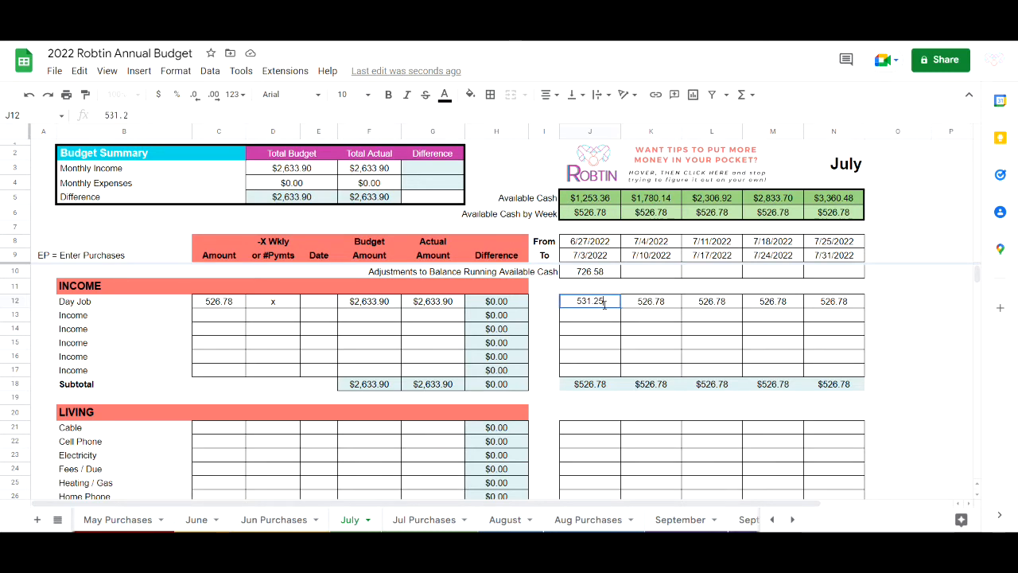
pyautogui.press('Return')
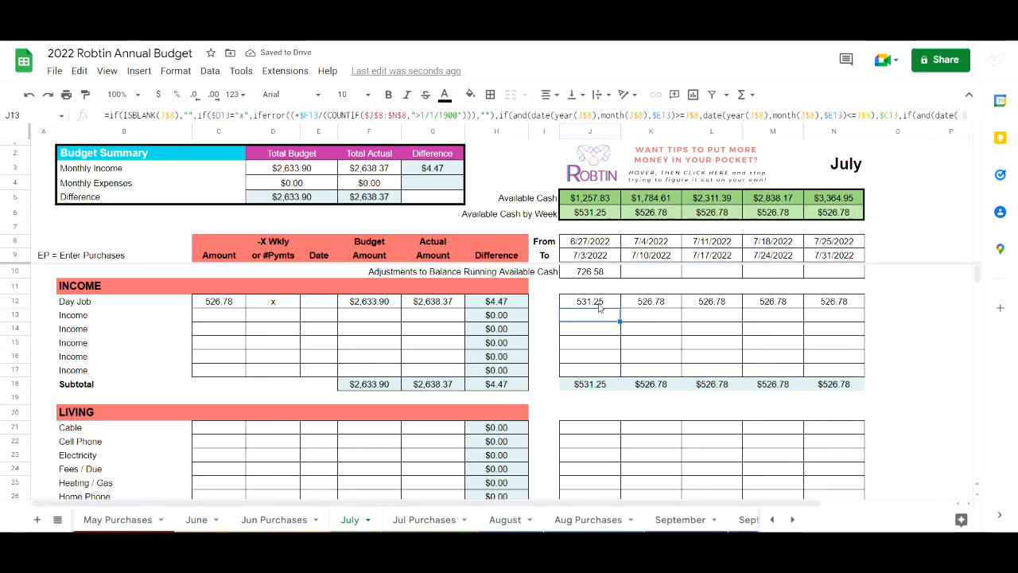
pyautogui.hotkey('ctrl', 'z')
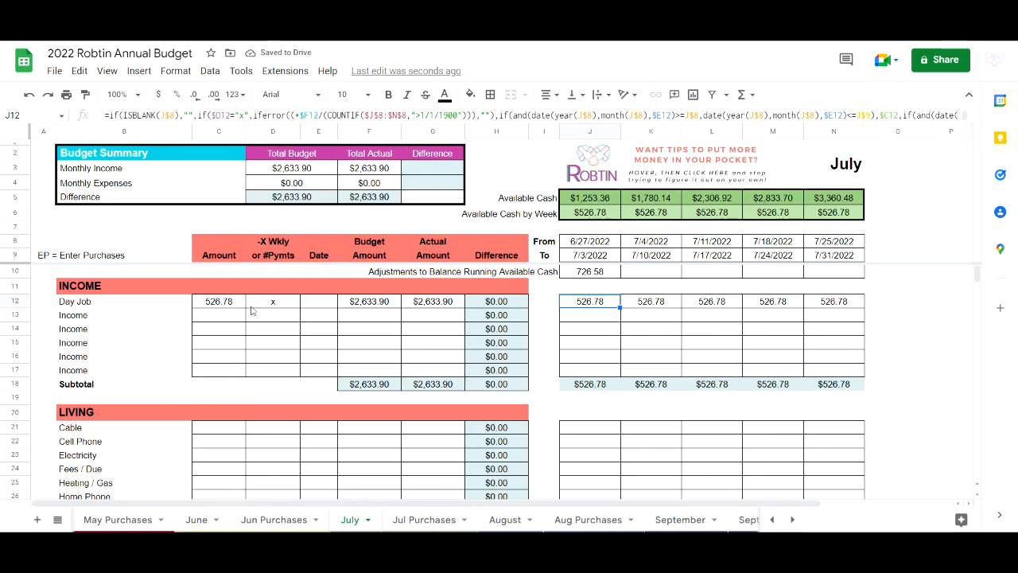
# - Check how the Day Job income carries over to the weekly columns of the August and September sheets
pyautogui.click(506, 521)
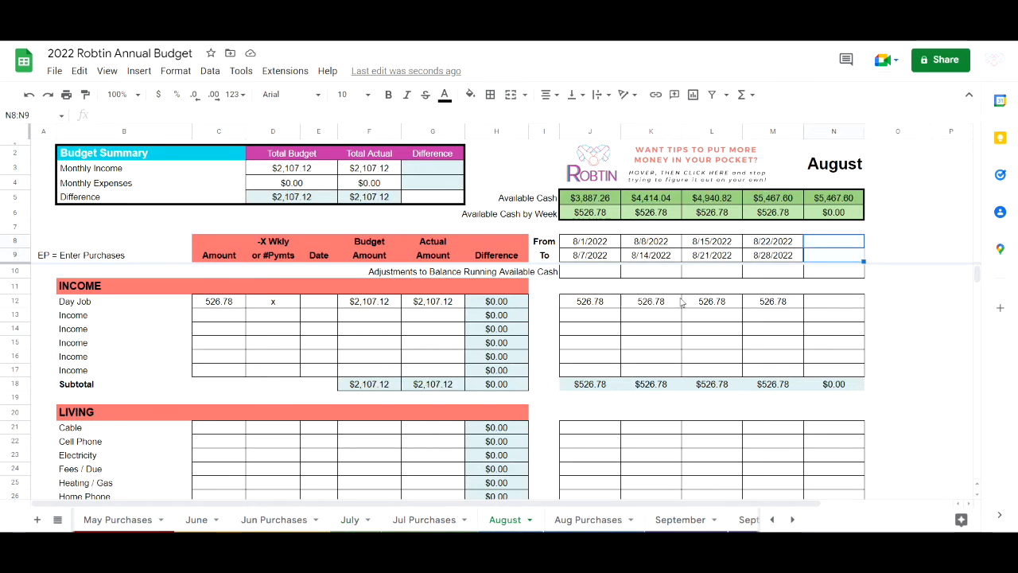
pyautogui.click(776, 304)
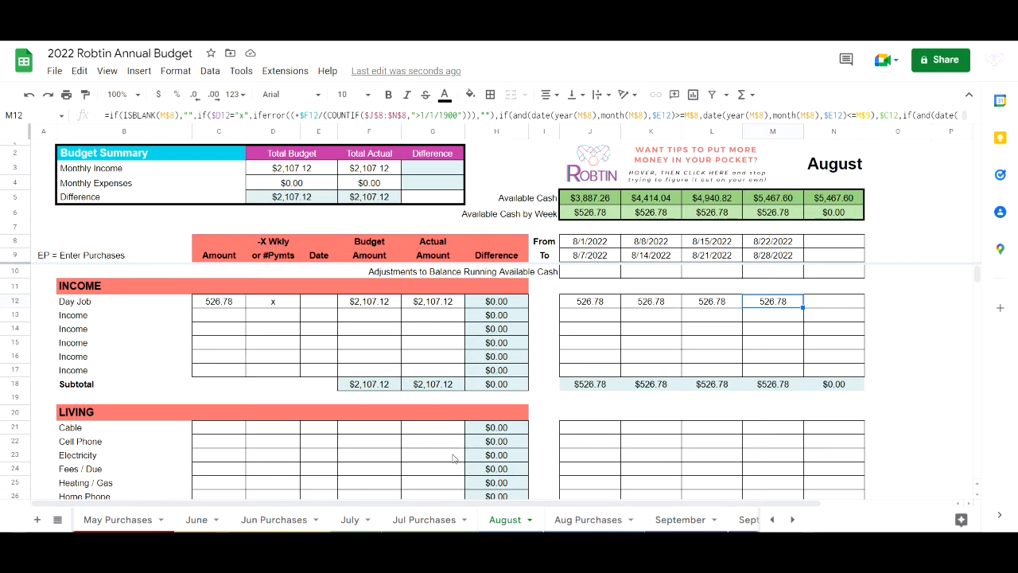
pyautogui.click(681, 522)
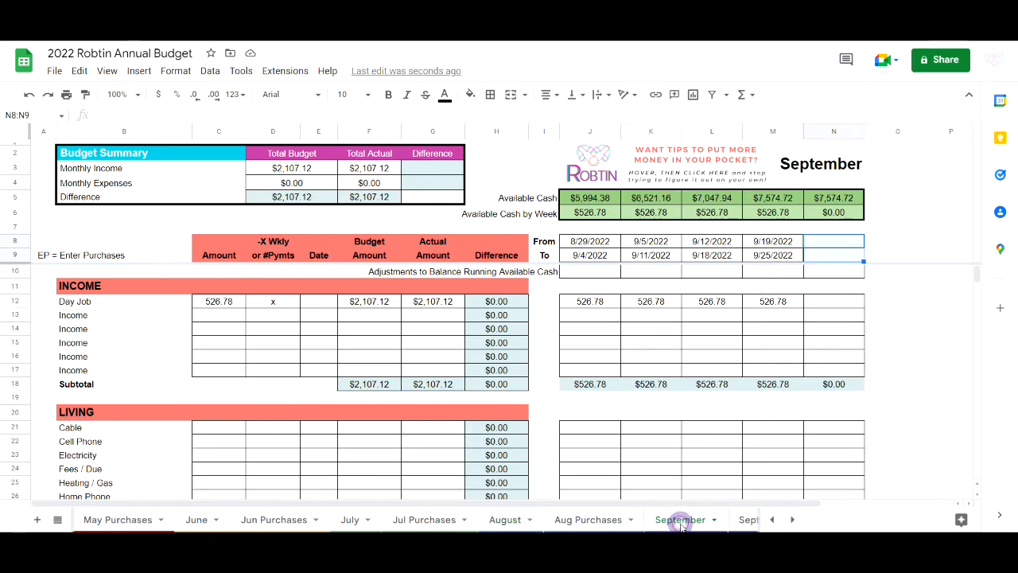
pyautogui.click(657, 307)
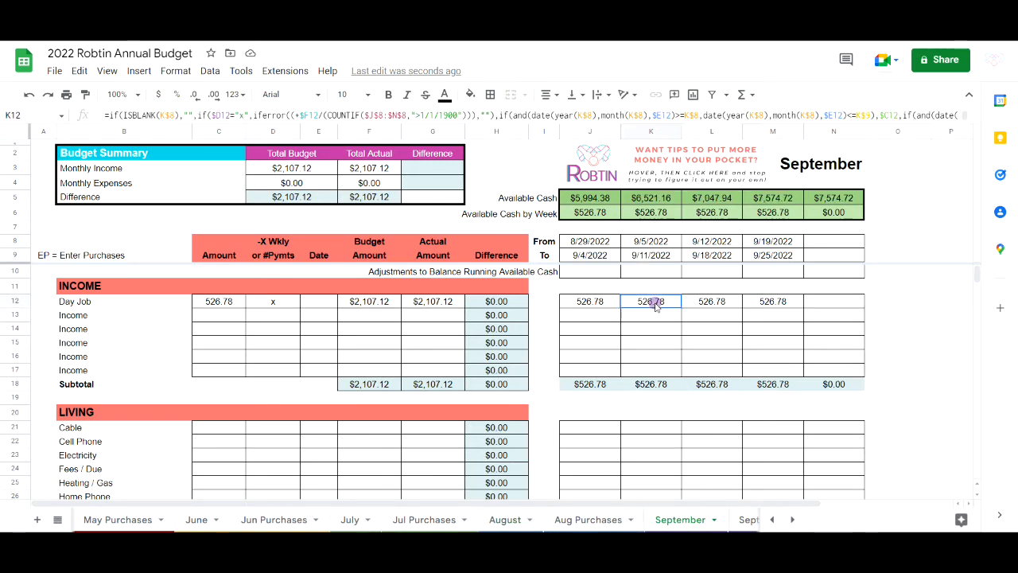
# - Return to the July sheet, rename the second income line as Side Hustle and enter 100 as its amount
pyautogui.click(350, 521)
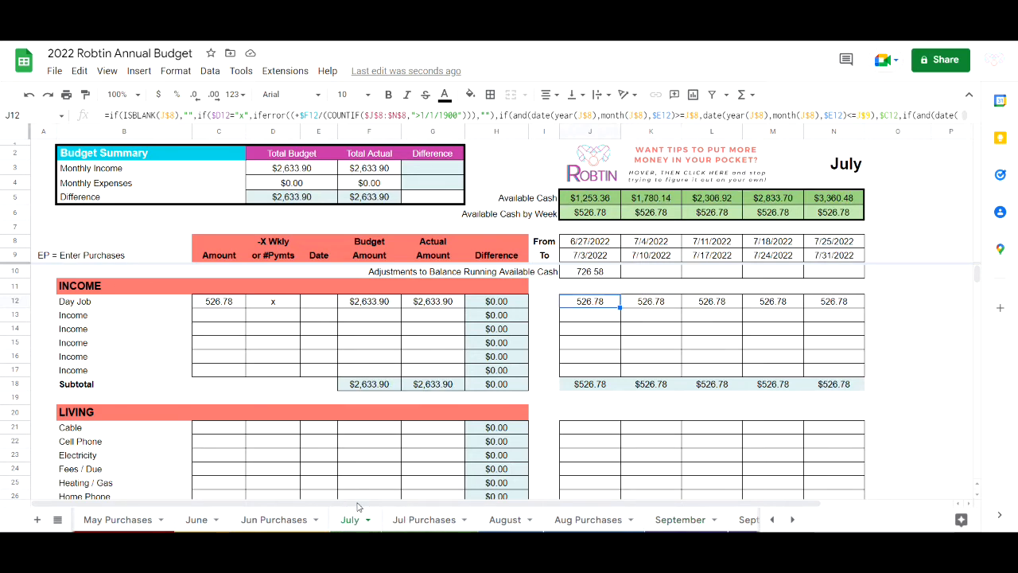
pyautogui.click(168, 317)
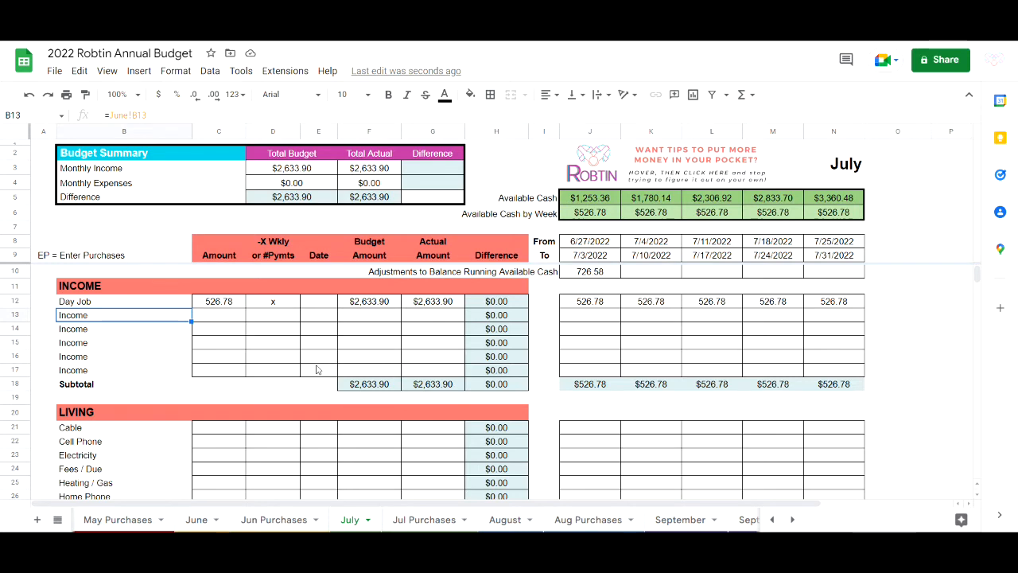
pyautogui.write('S')
pyautogui.write('ide Hustle')
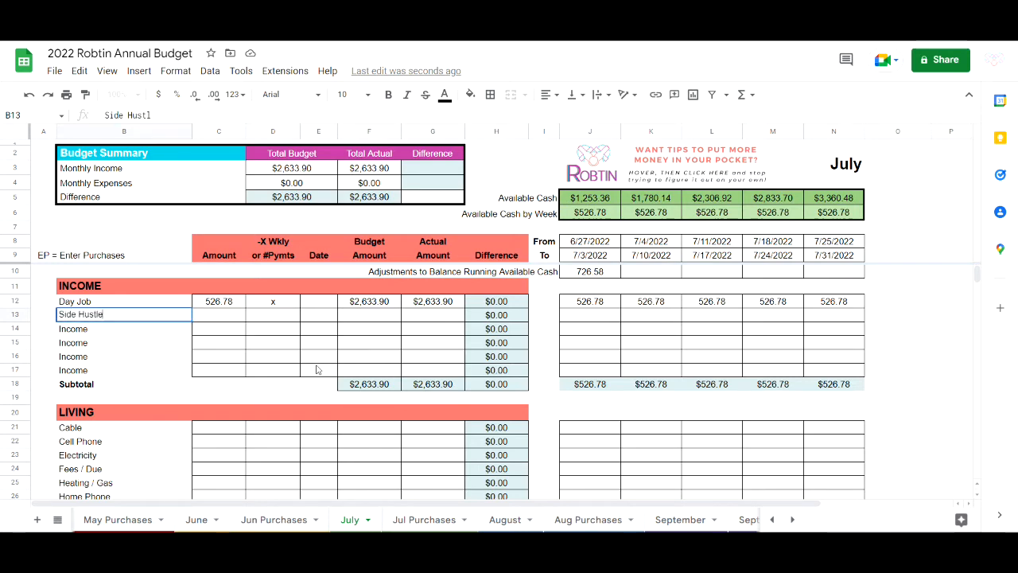
pyautogui.press('Return')
pyautogui.press('Up')
pyautogui.press('Right')
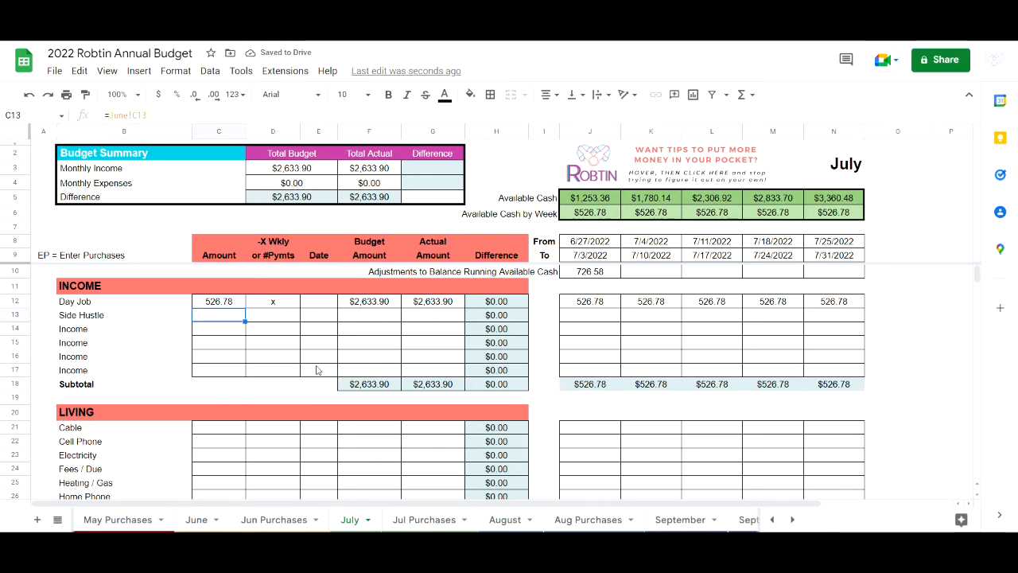
pyautogui.write('100')
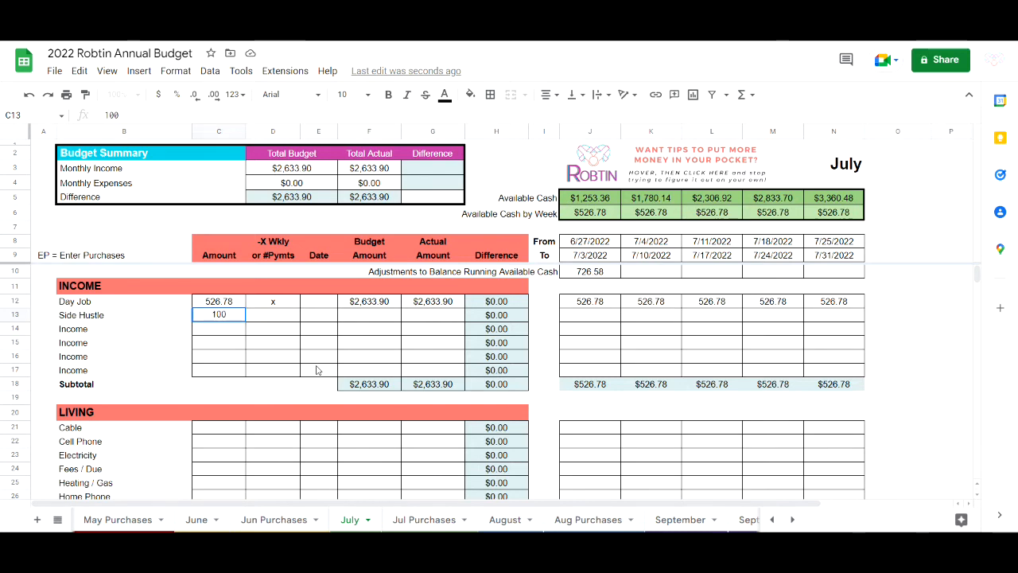
pyautogui.press('Tab')
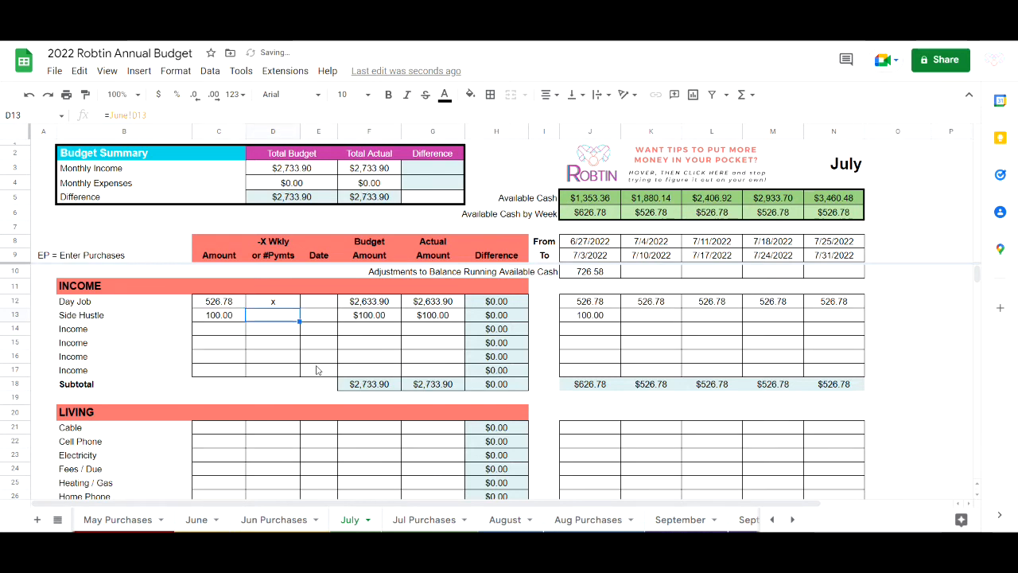
# - Set the Side Hustle income's date to 23, leaving its weekly/number-of-payments cell empty
pyautogui.press('Tab')
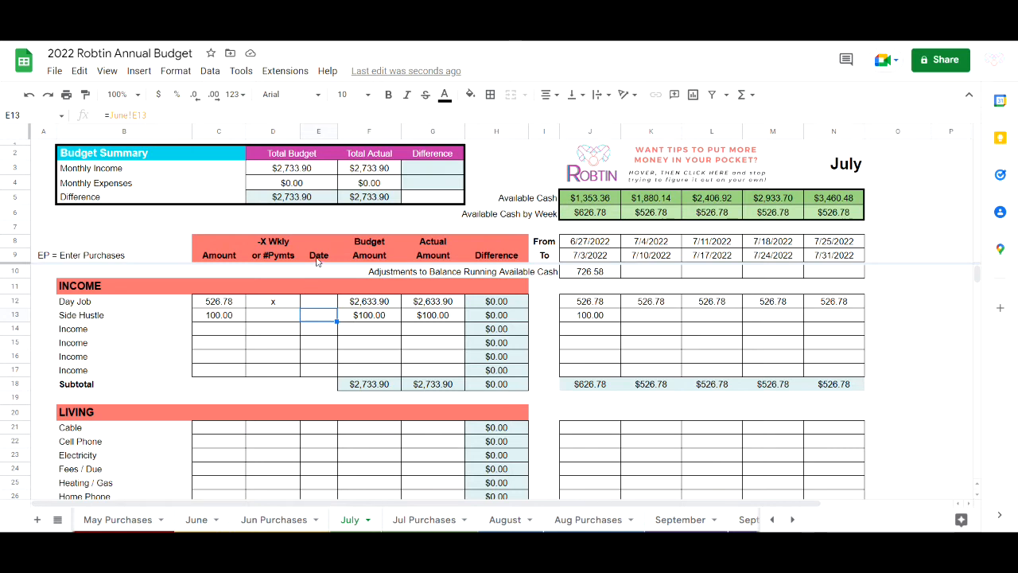
pyautogui.write('23')
pyautogui.press('Tab')
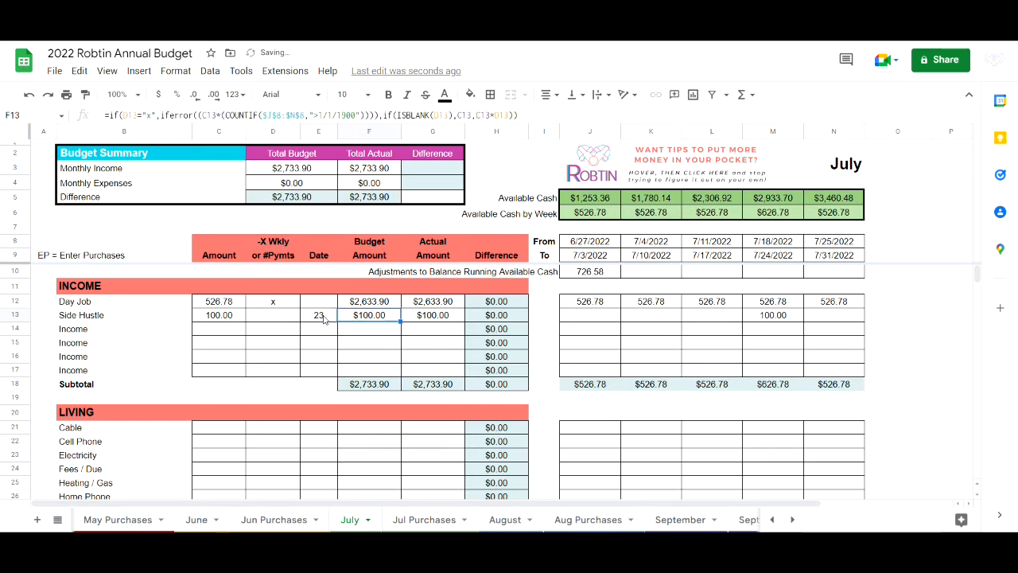
# - Check which weekly column holds the Side Hustle income on the July, August and September sheets
pyautogui.click(761, 316)
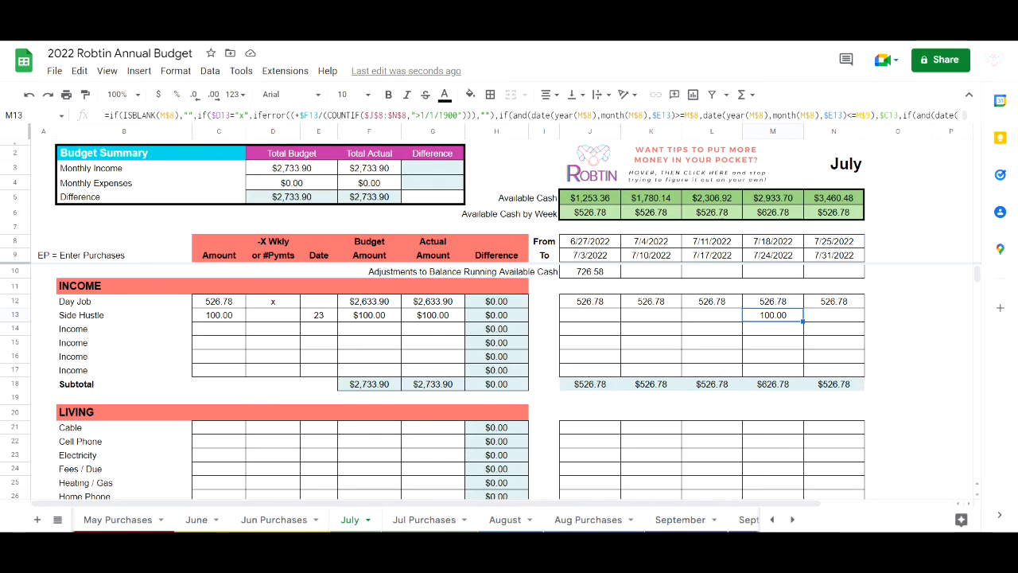
pyautogui.click(503, 520)
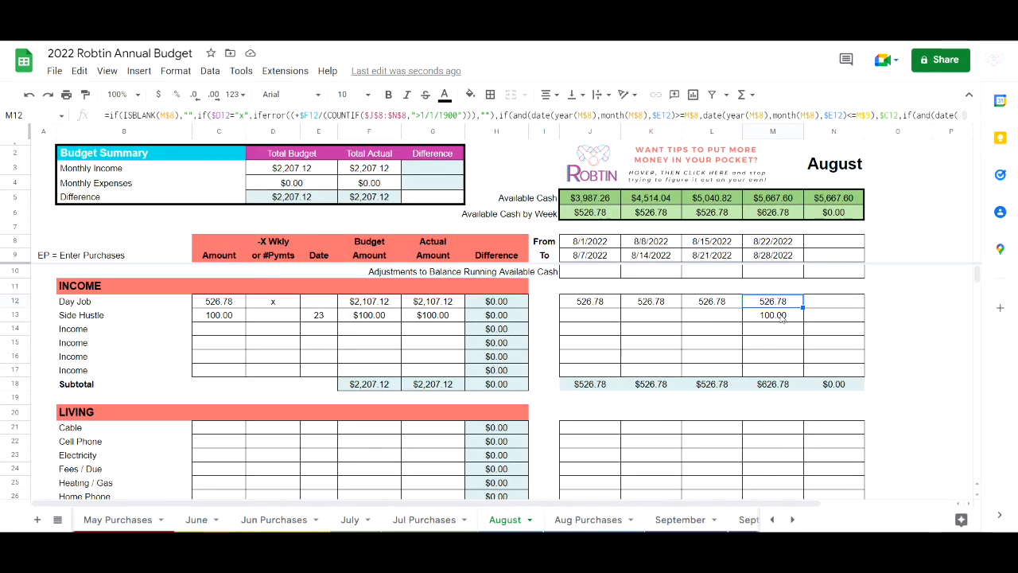
pyautogui.click(684, 520)
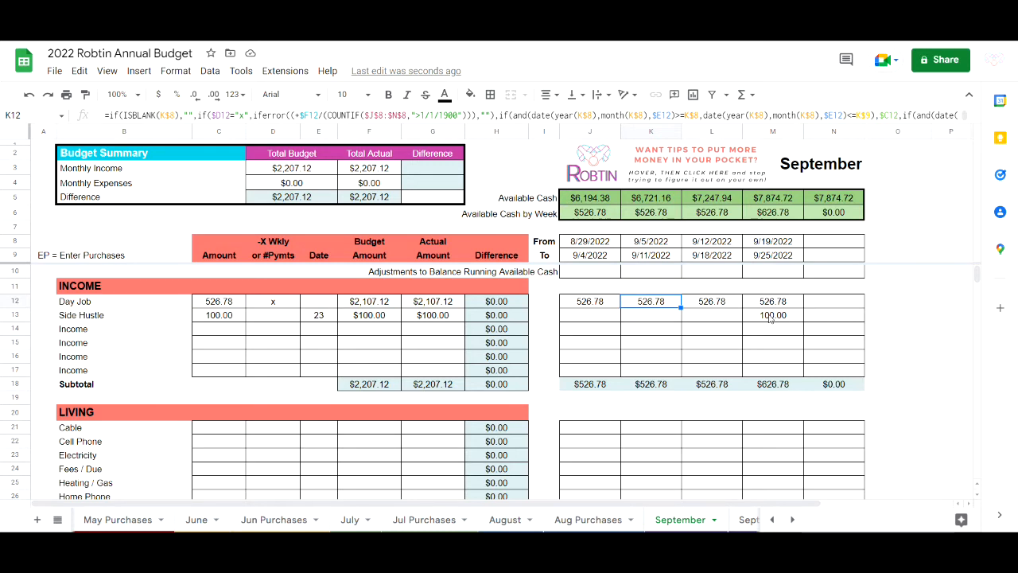
# - Return to the July sheet and change the Side Hustle income's date to 28
pyautogui.click(343, 522)
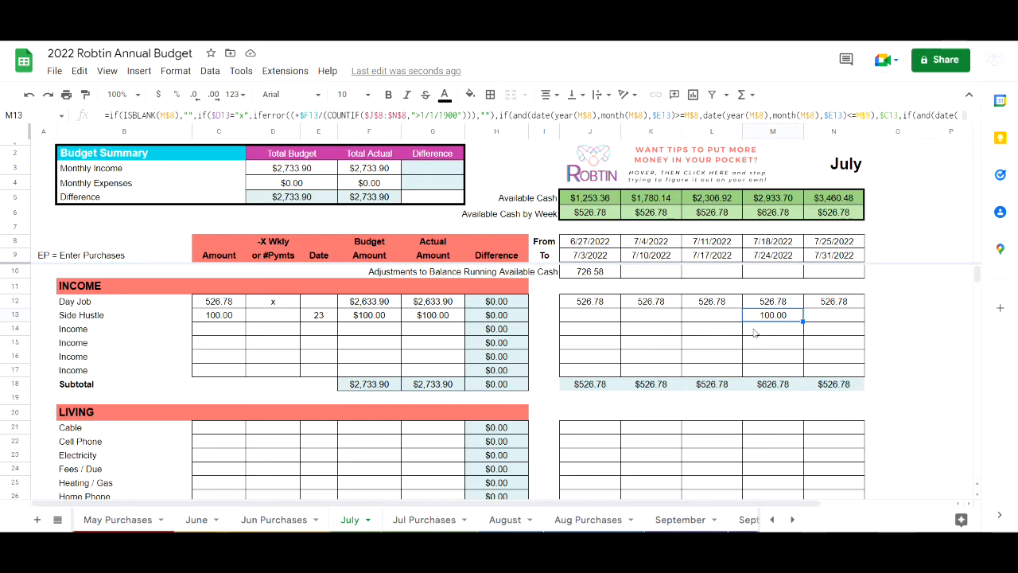
pyautogui.click(318, 317)
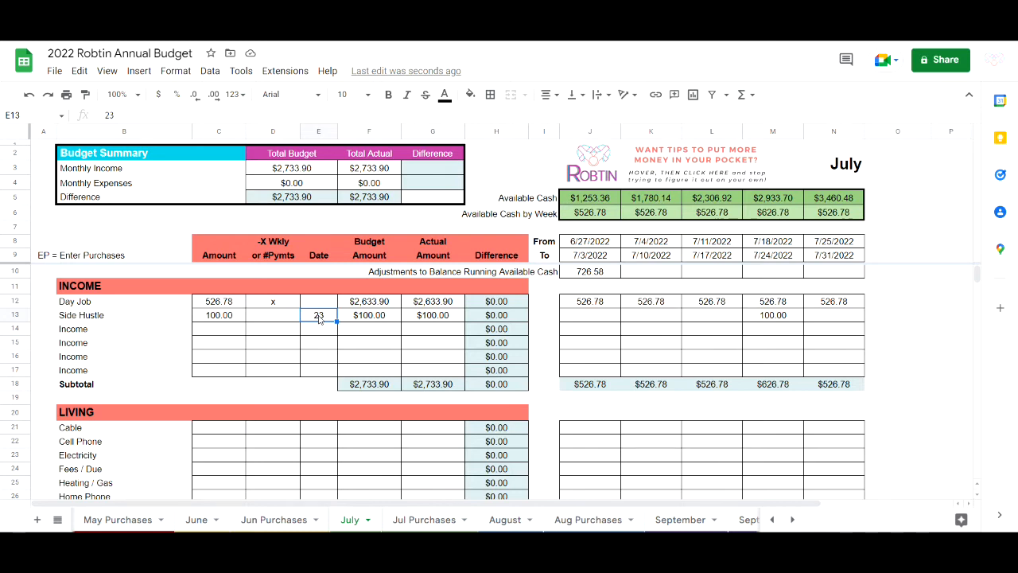
pyautogui.write('28')
pyautogui.press('Return')
pyautogui.click(319, 318)
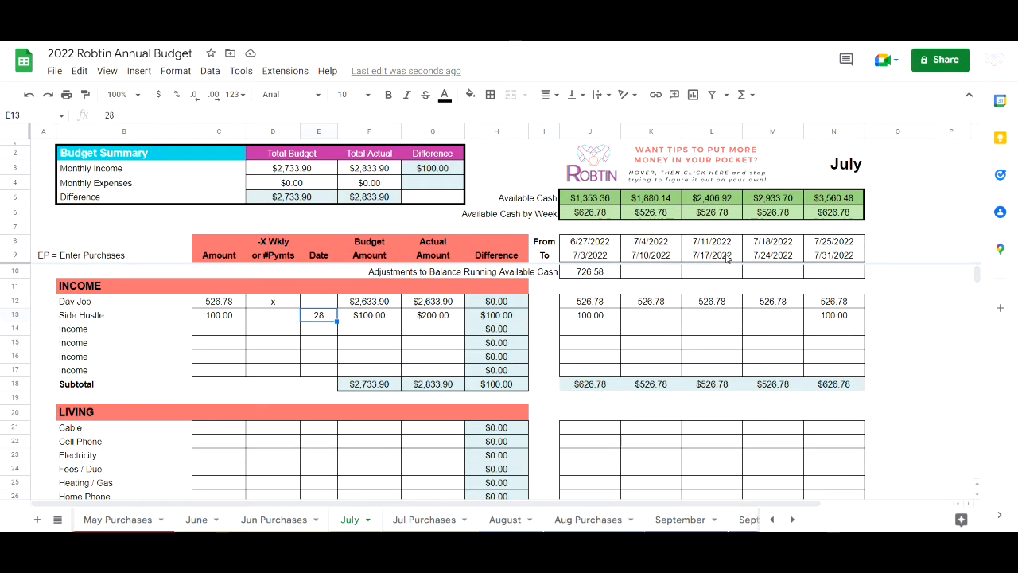
# - Record the Side Hustle's 100 in the 7/11–7/17 week and clear its amount from the 7/25–7/31 week
pyautogui.click(709, 318)
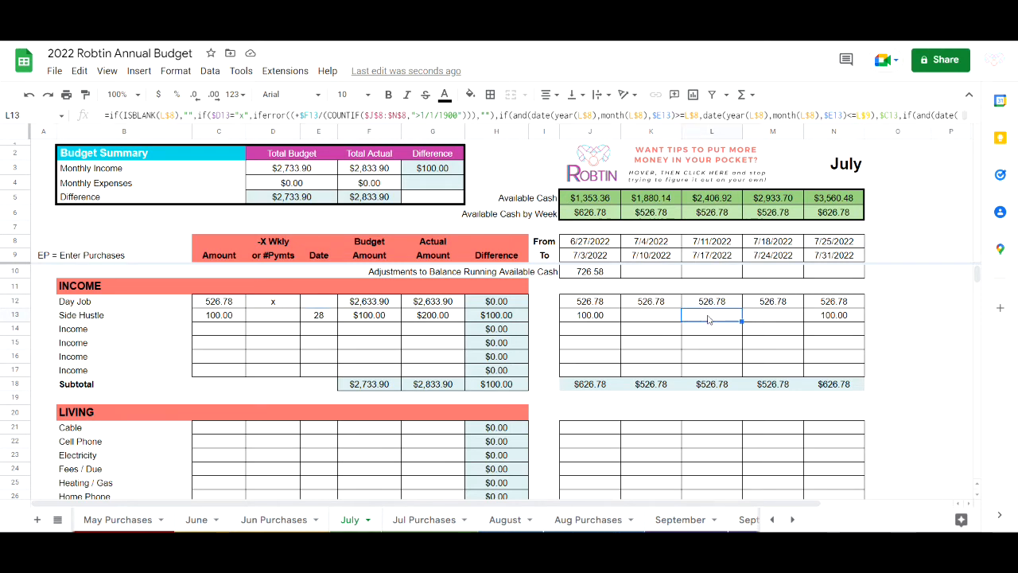
pyautogui.write('100')
pyautogui.press('Tab')
pyautogui.press('Tab')
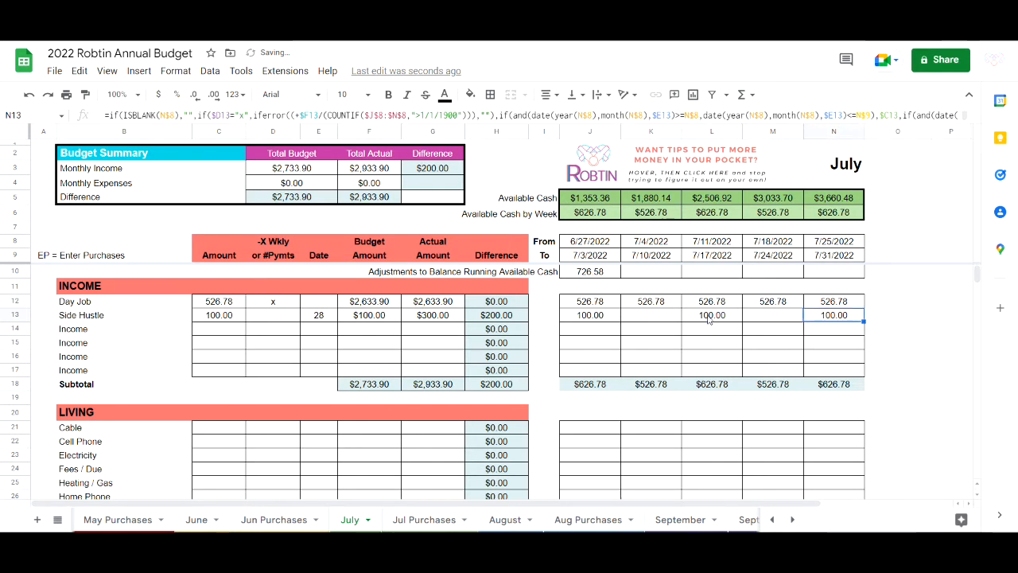
pyautogui.press('Delete')
pyautogui.click(709, 318)
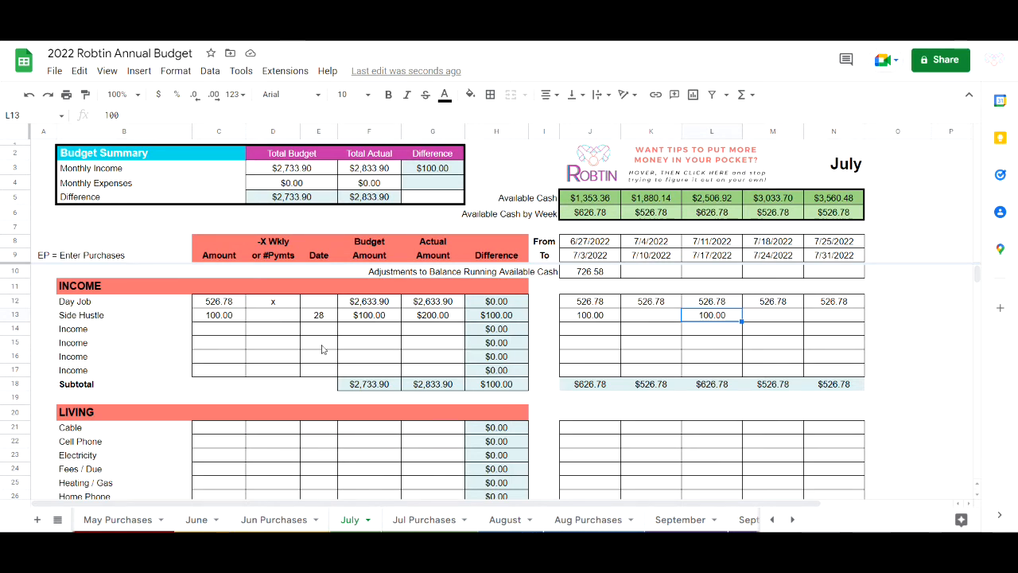
# - Examine the Monthly Income, Monthly Expenses and Difference figures in the Budget Summary and the formulas behind the Total Budget ones
pyautogui.scroll(-3, 322, 349)
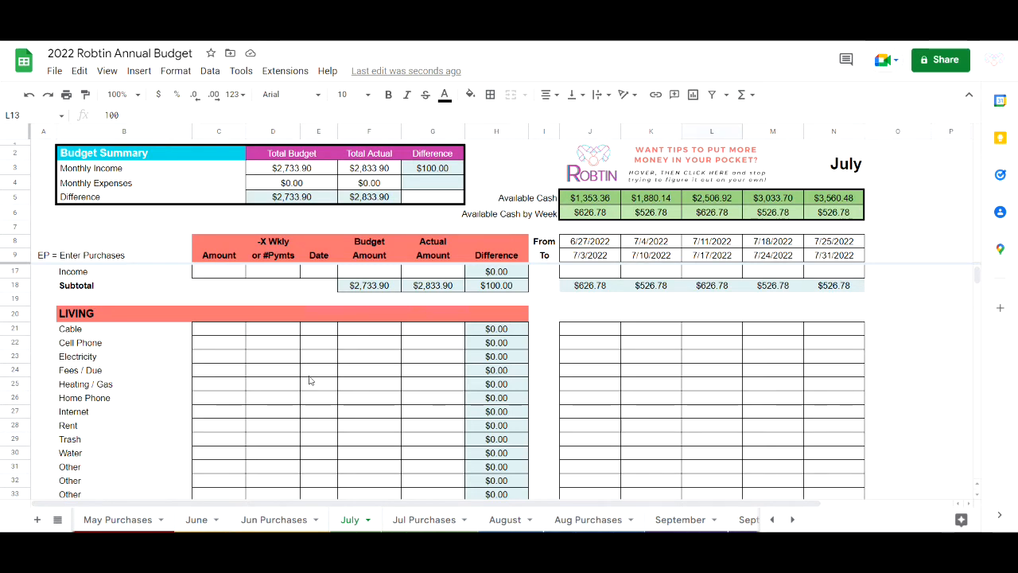
pyautogui.scroll(2, 310, 381)
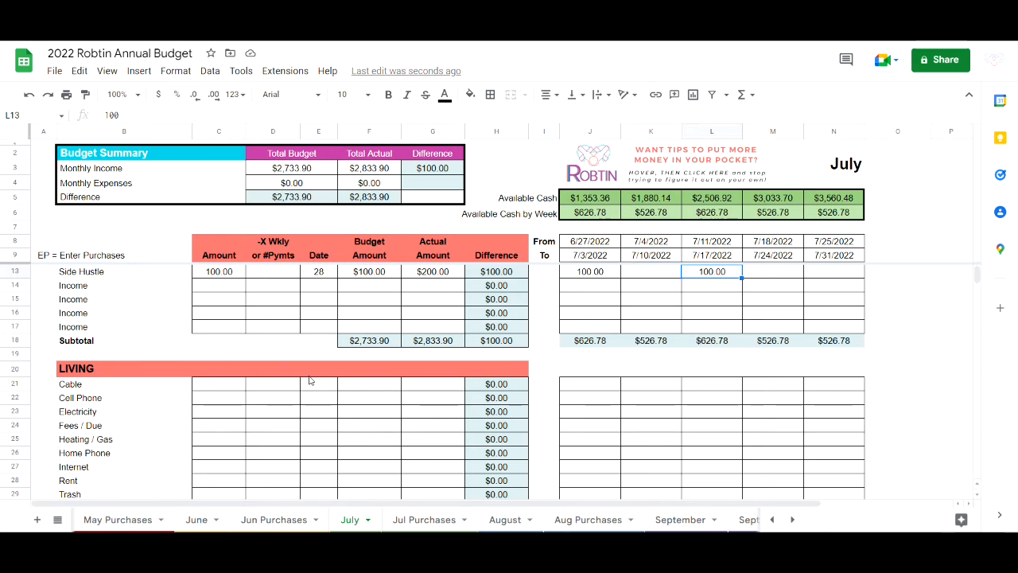
pyautogui.moveTo(280, 170); pyautogui.dragTo(382, 197)
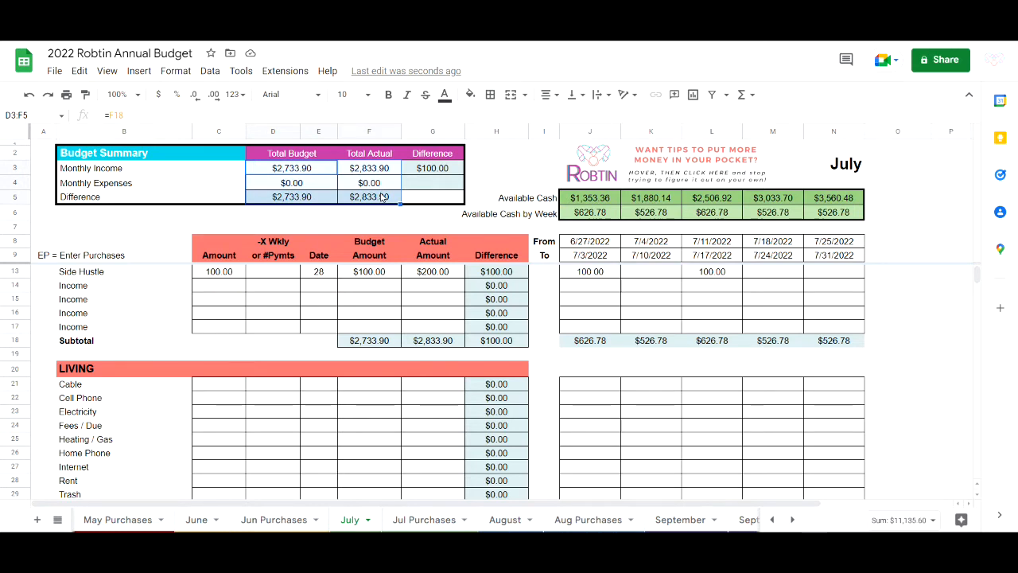
pyautogui.click(298, 171)
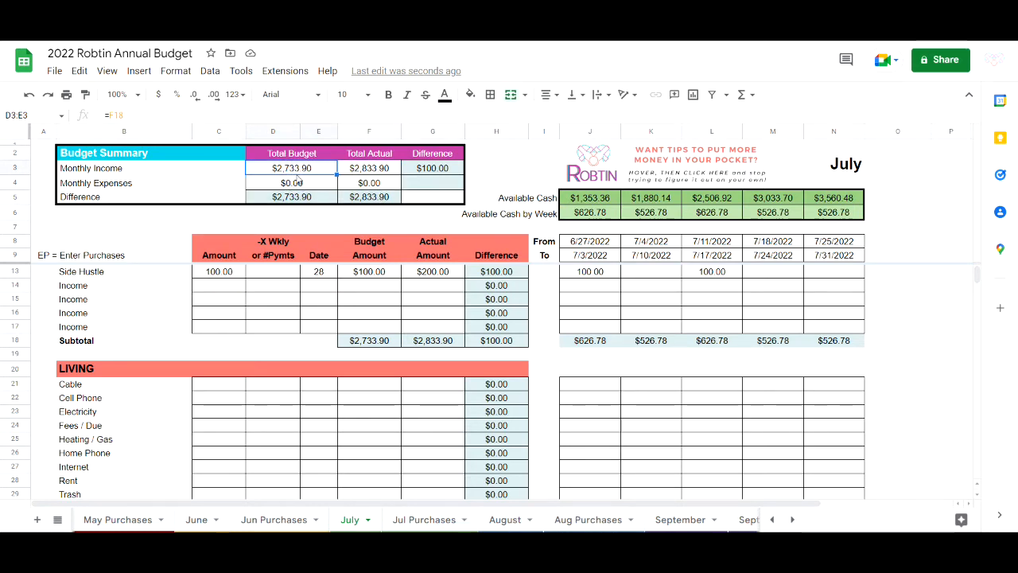
pyautogui.click(296, 184)
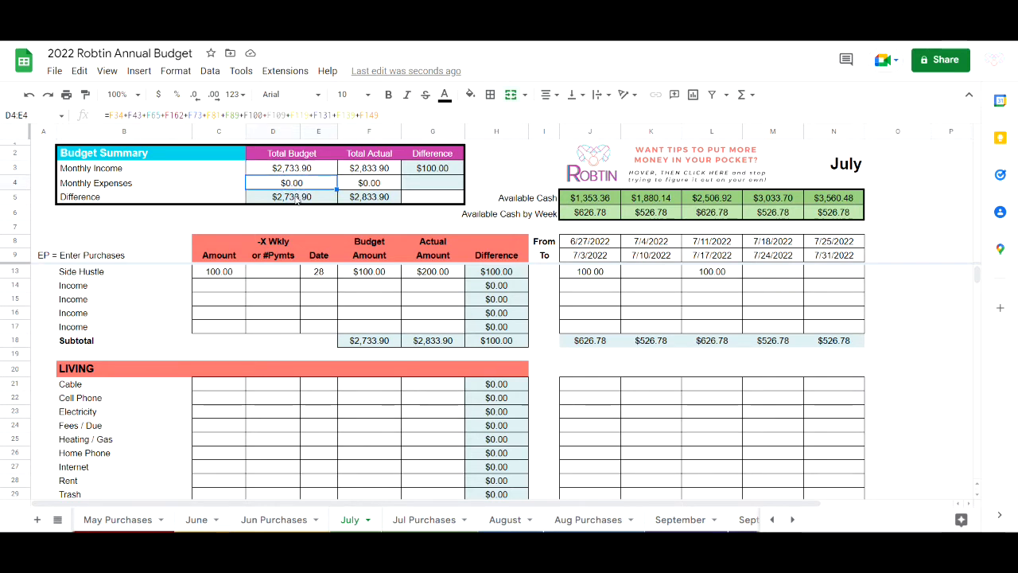
pyautogui.click(297, 198)
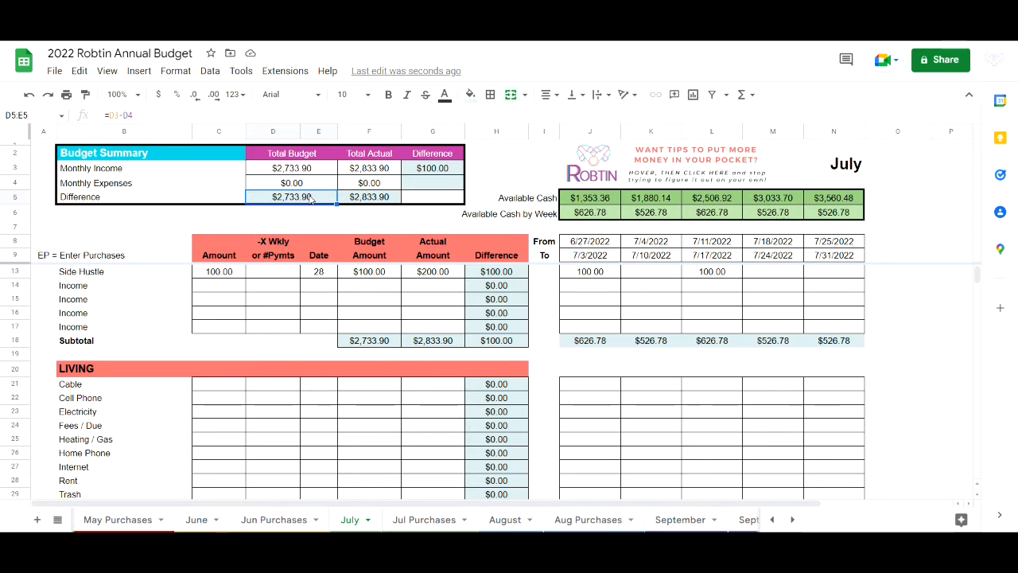
# - Enter 275 as the Electricity amount in the Living section with 15 as its date
pyautogui.click(234, 413)
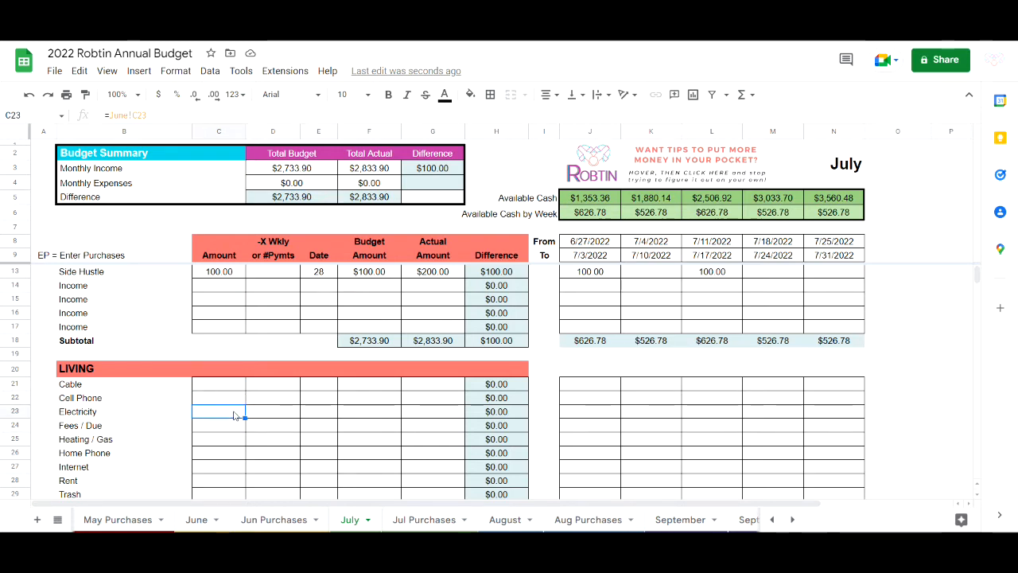
pyautogui.write('275')
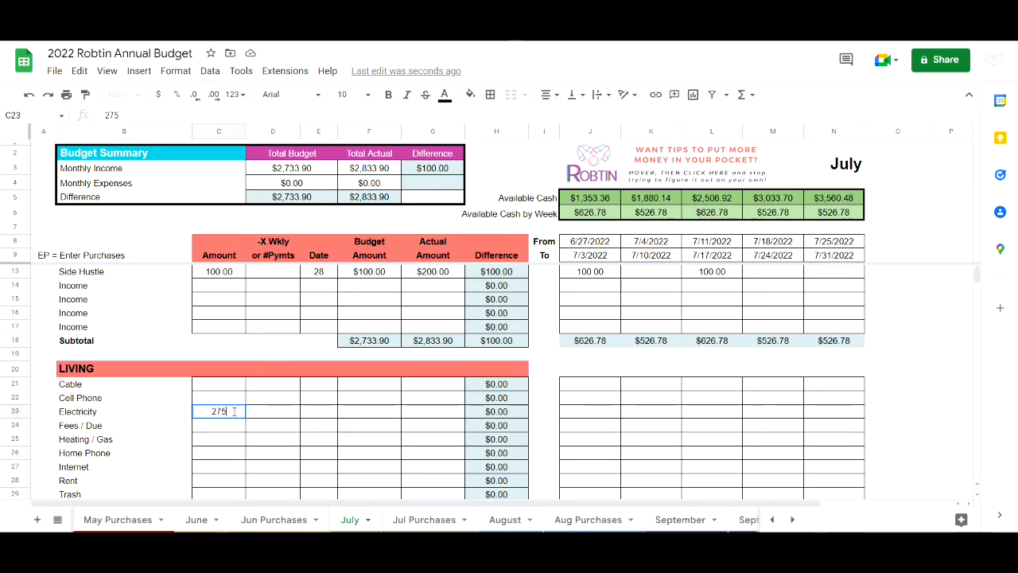
pyautogui.press('Tab')
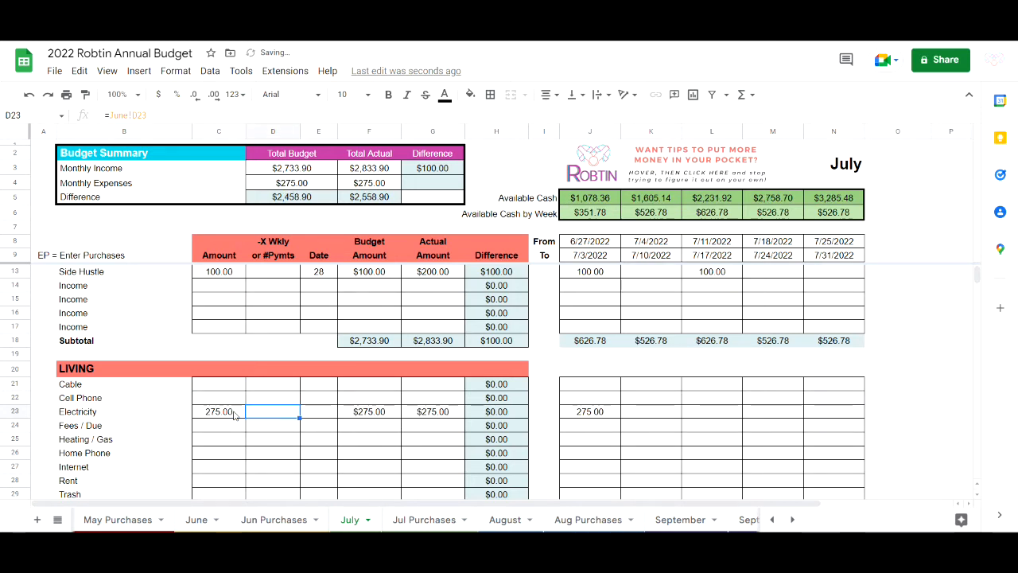
pyautogui.press('Tab')
pyautogui.write('15')
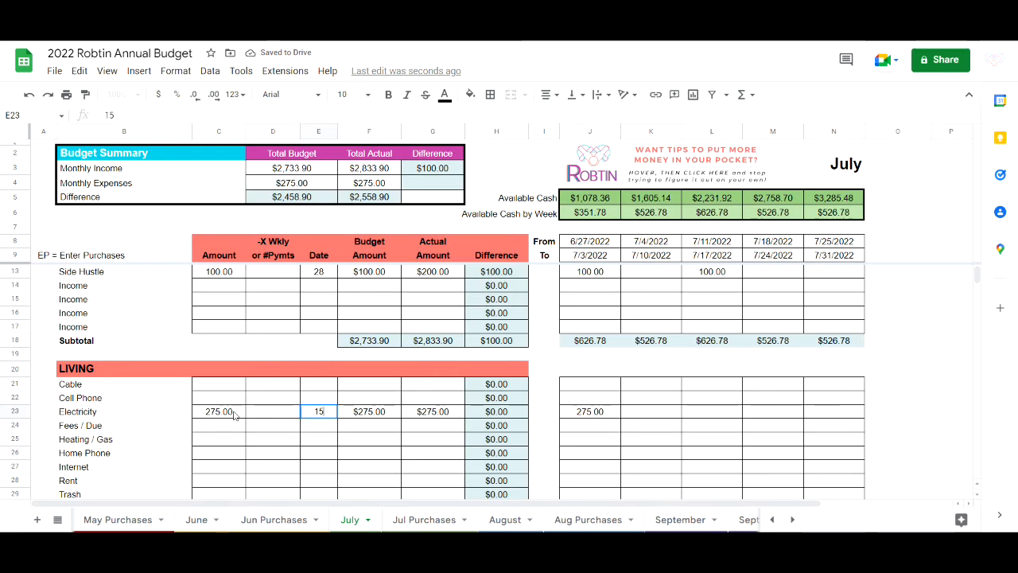
pyautogui.press('Tab')
pyautogui.press('Left')
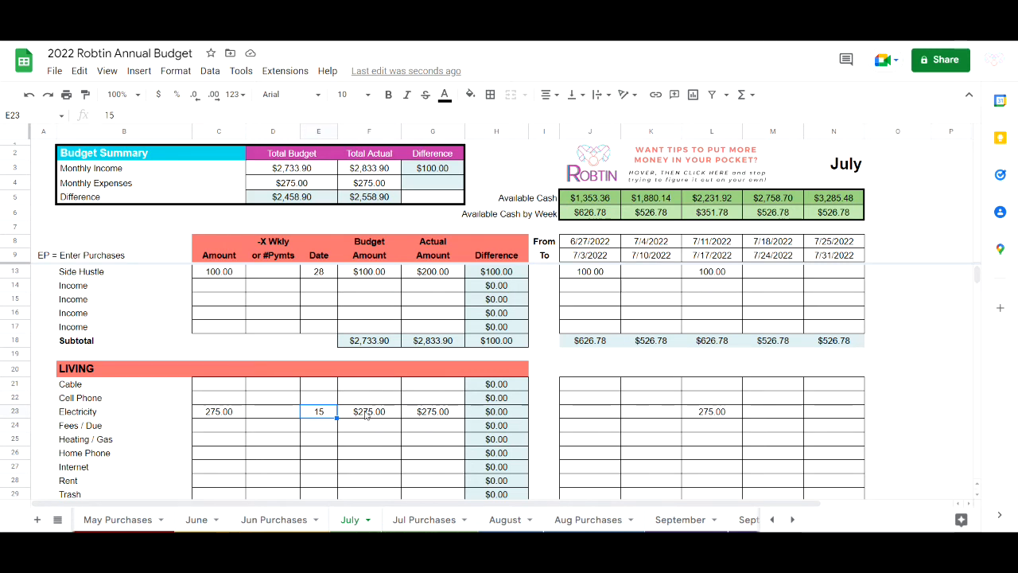
# - Enter 35 as the Water amount in the Living section with 20 as its date
pyautogui.press('Down')
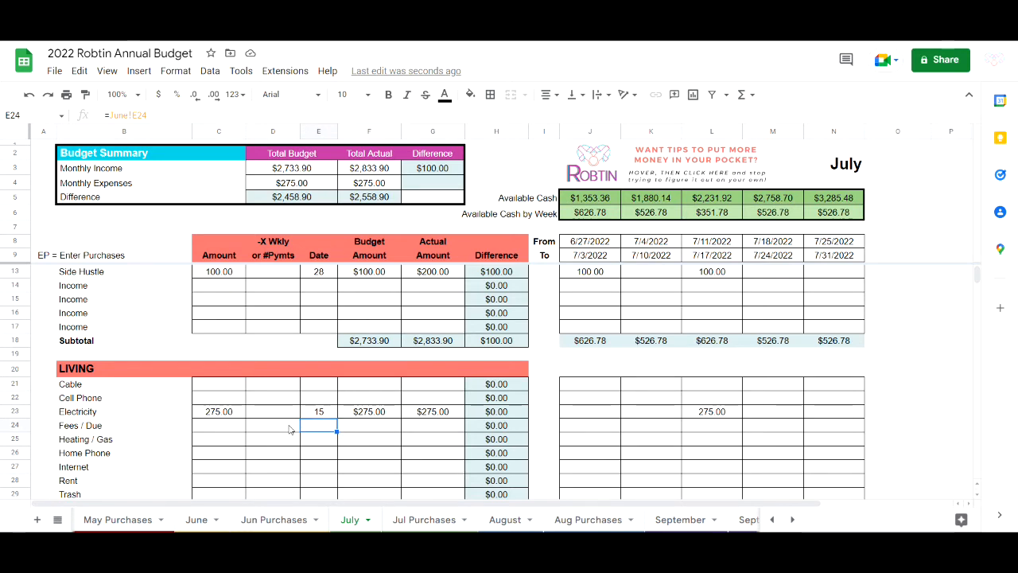
pyautogui.press('Down')
pyautogui.press('Down')
pyautogui.press('Down')
pyautogui.press('Down')
pyautogui.press('Down')
pyautogui.press('Down')
pyautogui.press('Left')
pyautogui.press('Left')
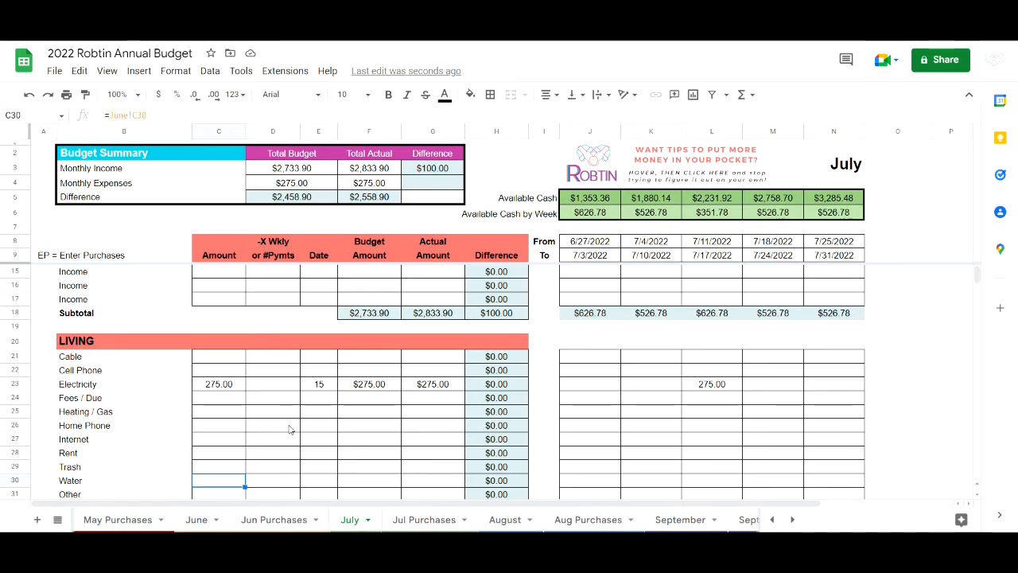
pyautogui.write('35')
pyautogui.press('Tab')
pyautogui.press('Tab')
pyautogui.write('20')
pyautogui.press('Tab')
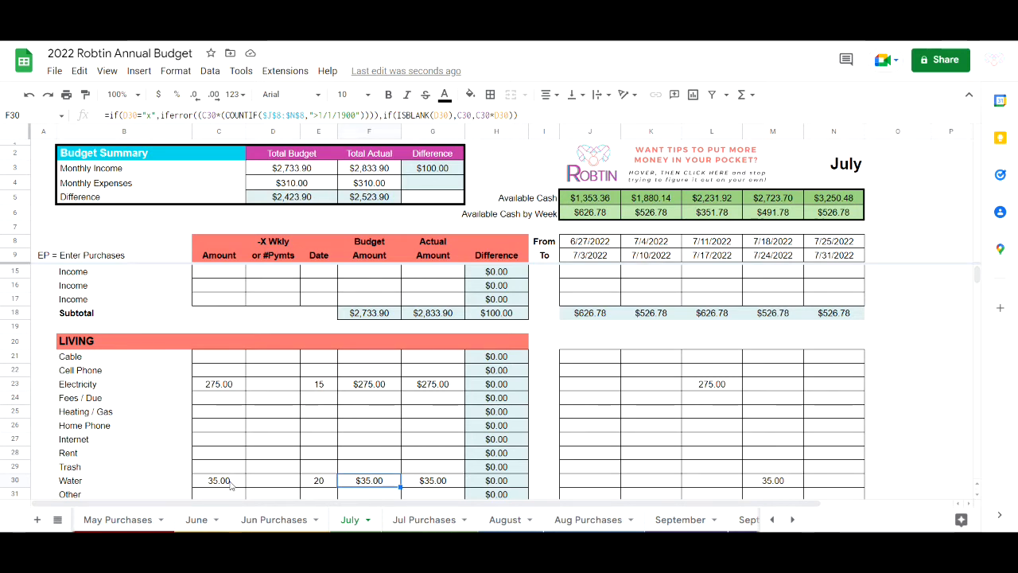
# - Enter 80 as the Cell Phone amount in the Living section with 7 as its date
pyautogui.click(219, 371)
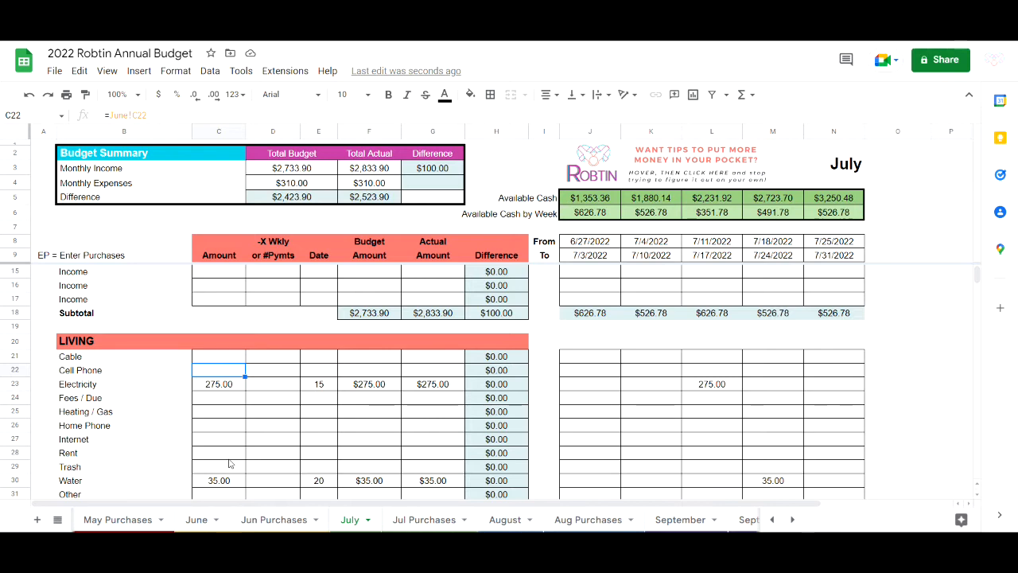
pyautogui.write('80')
pyautogui.press('Tab')
pyautogui.press('Tab')
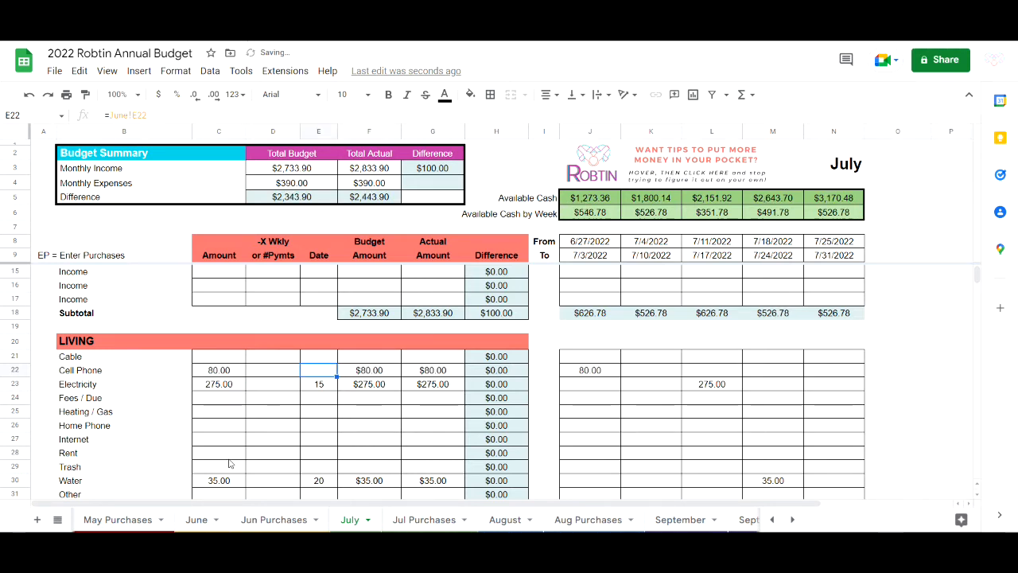
pyautogui.write('7')
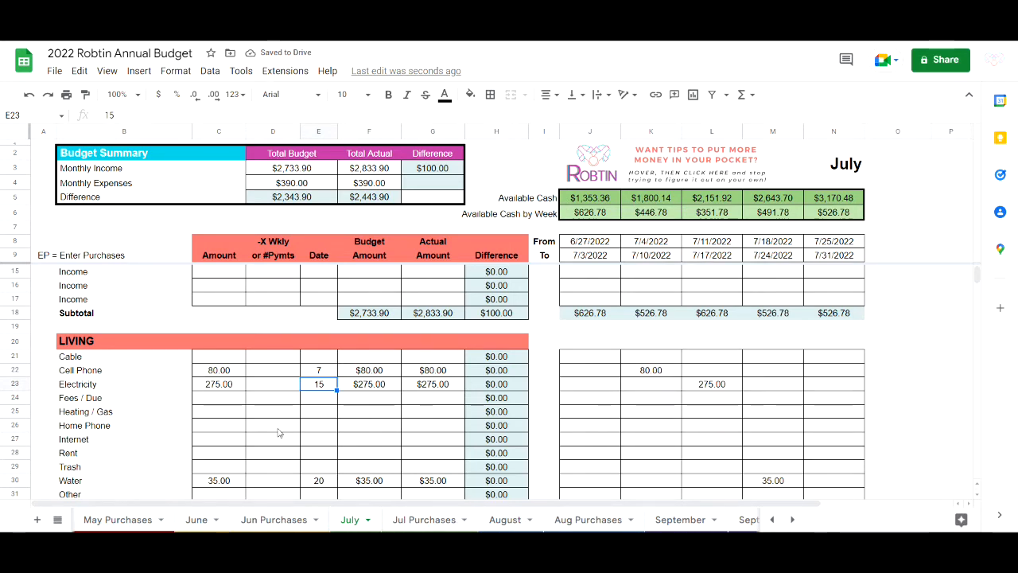
# - Enter 150 as the Home Insurance amount in the Property section with 16 as its date
pyautogui.scroll(-5, 278, 433)
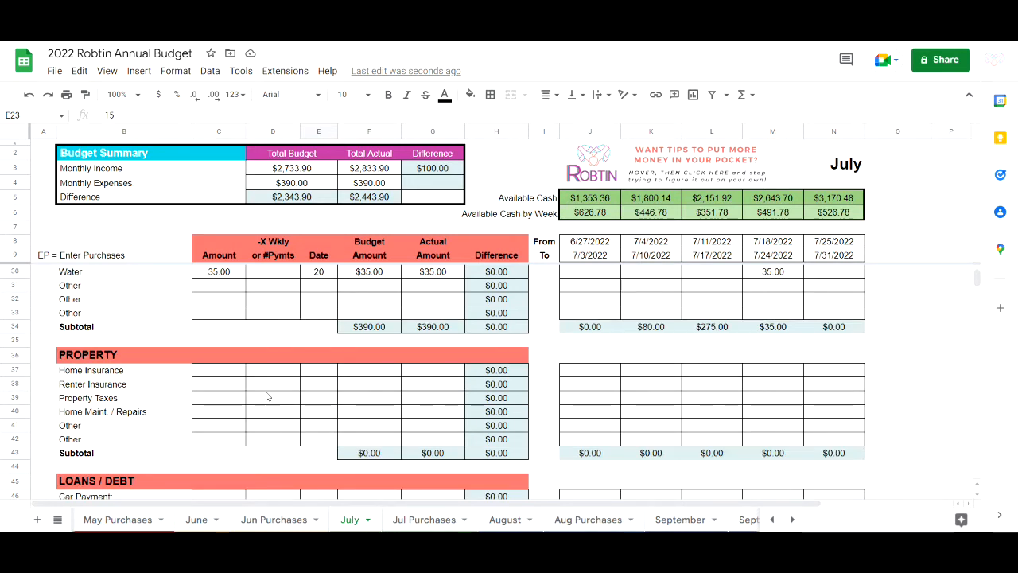
pyautogui.click(228, 371)
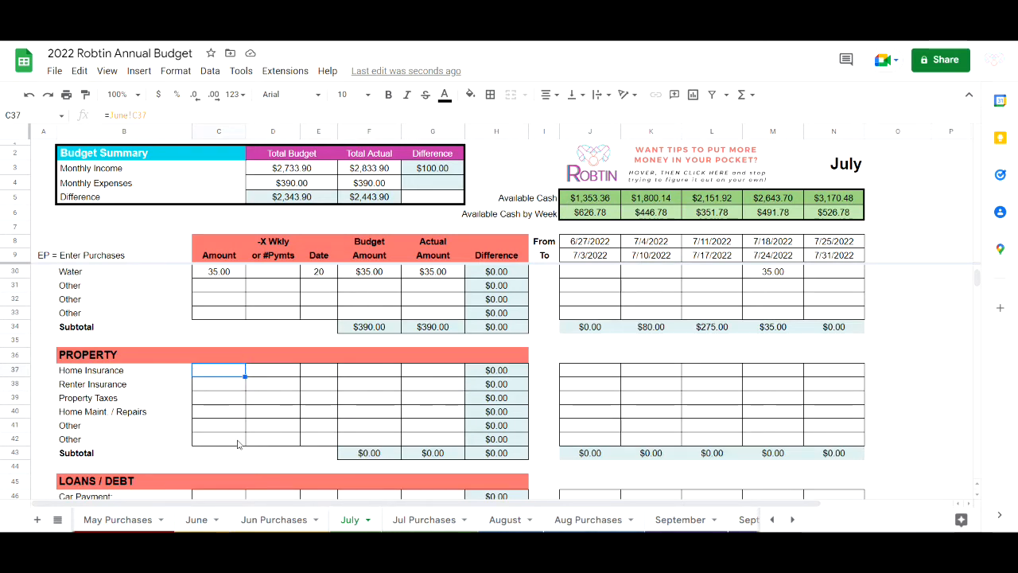
pyautogui.write('150')
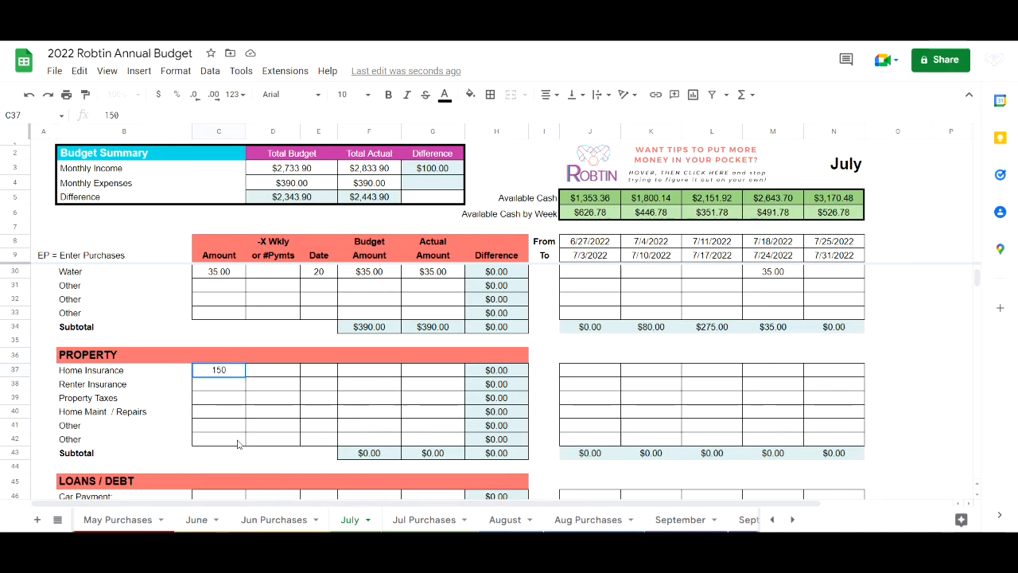
pyautogui.press('Tab')
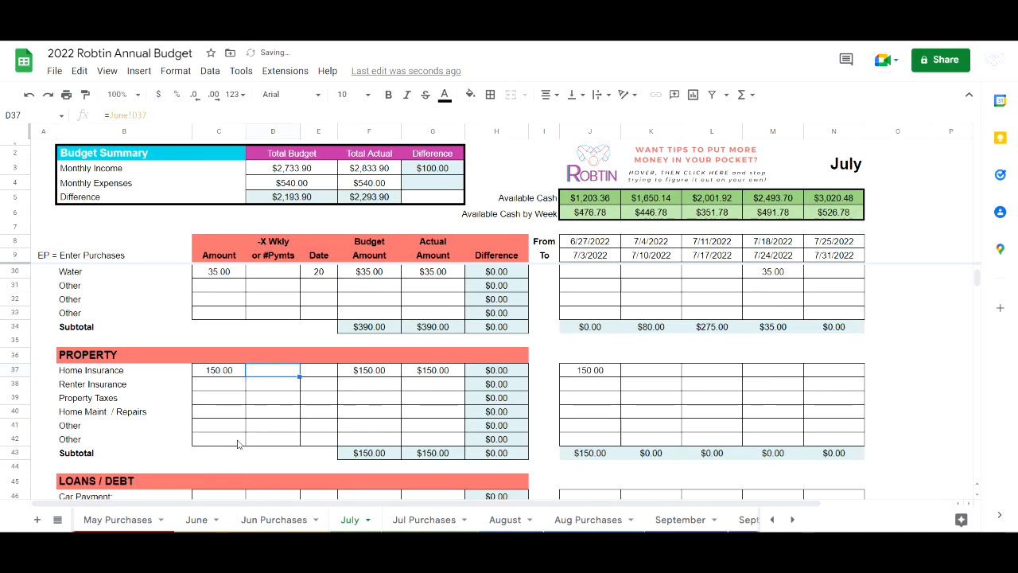
pyautogui.press('Tab')
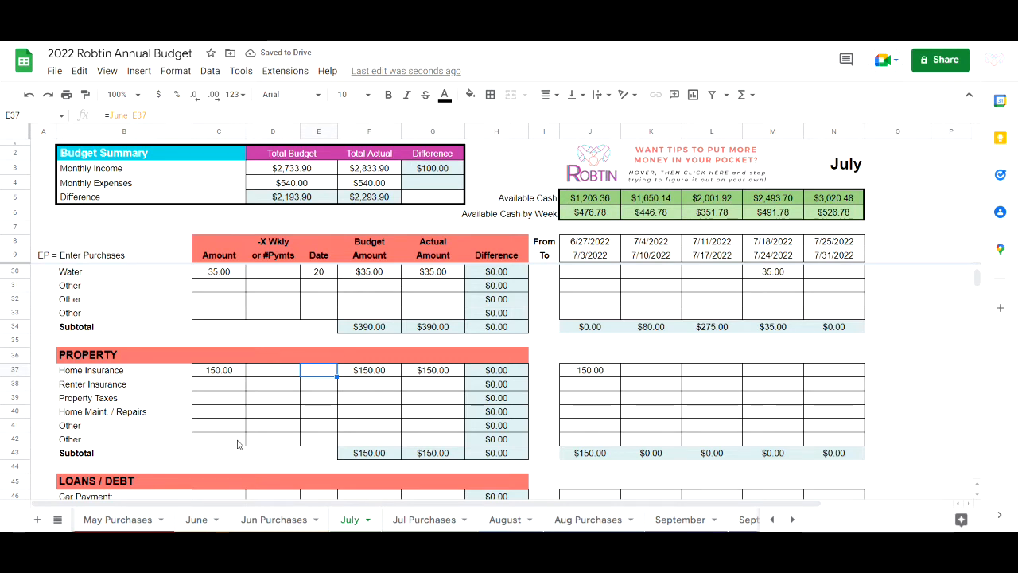
pyautogui.write('16')
pyautogui.press('Return')
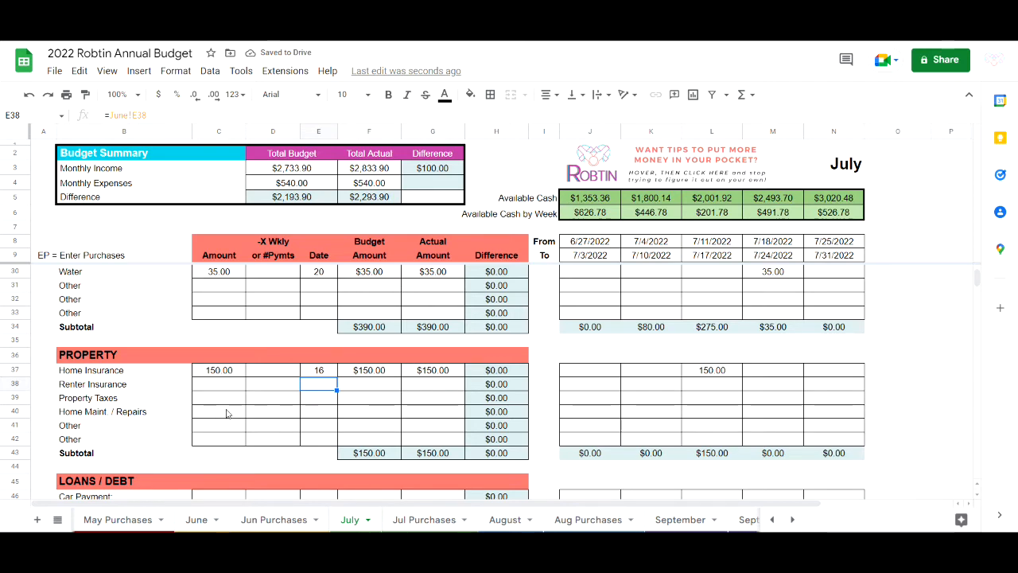
# - Enter 450 as the first Car Payment amount in the Loans / Debt section with 13 as its date
pyautogui.scroll(-2, 226, 413)
pyautogui.scroll(-3, 226, 413)
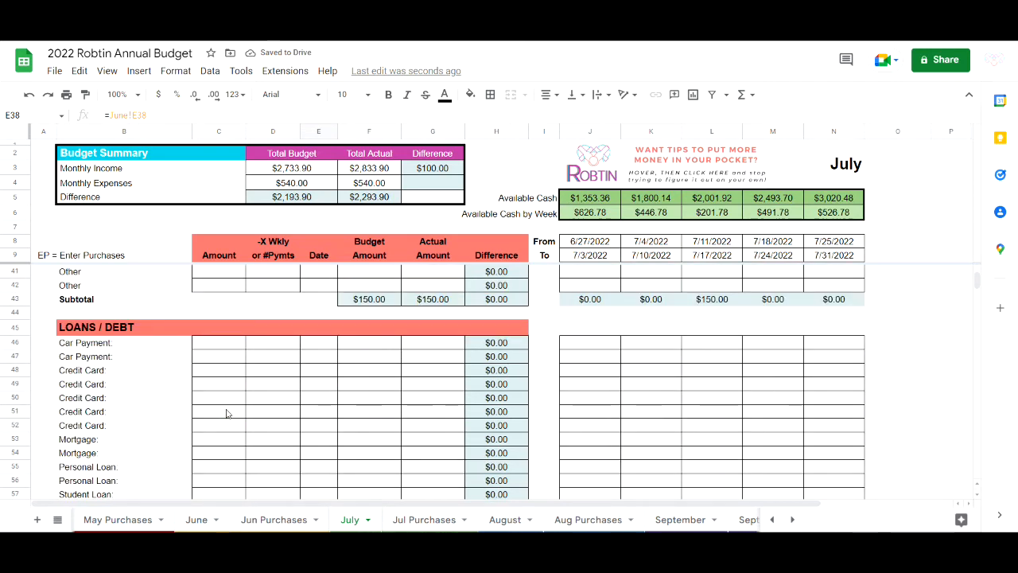
pyautogui.click(231, 348)
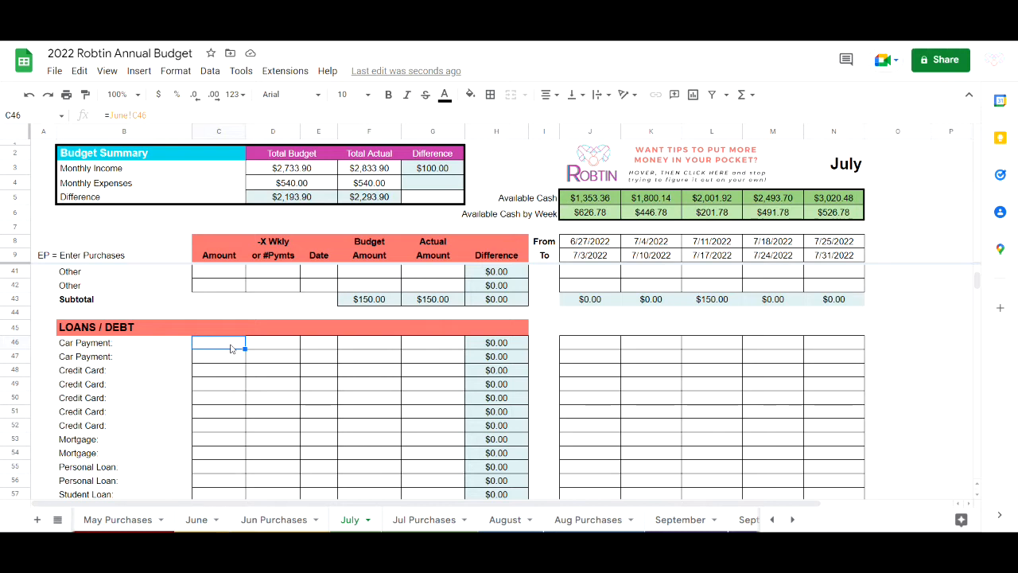
pyautogui.write('450')
pyautogui.press('Tab')
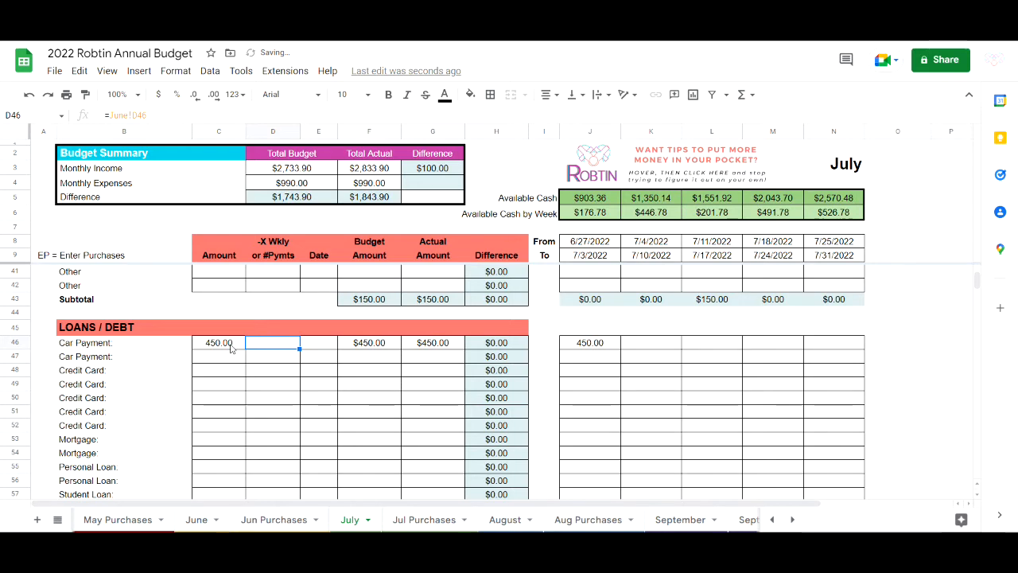
pyautogui.press('Tab')
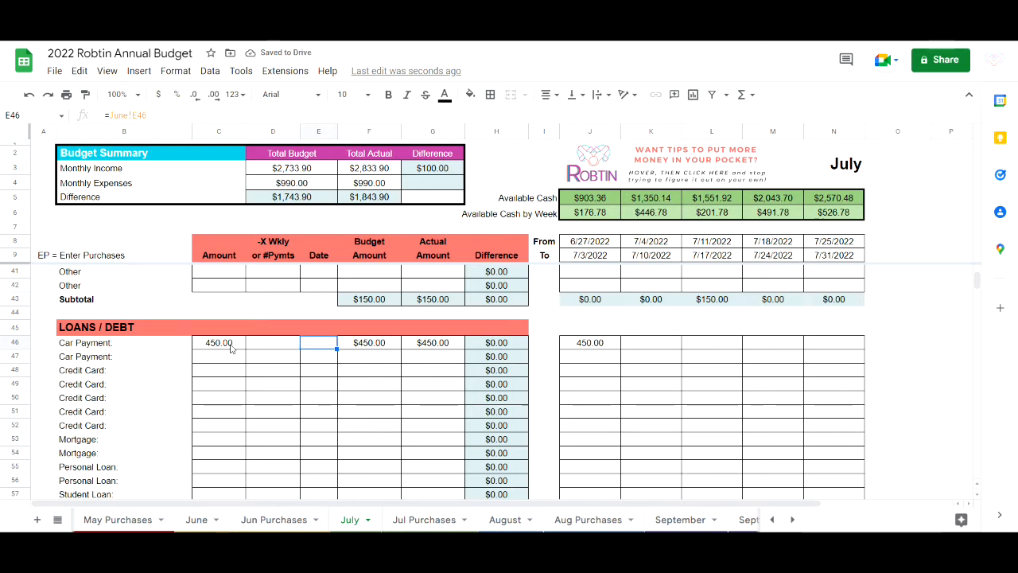
pyautogui.write('13')
pyautogui.press('Return')
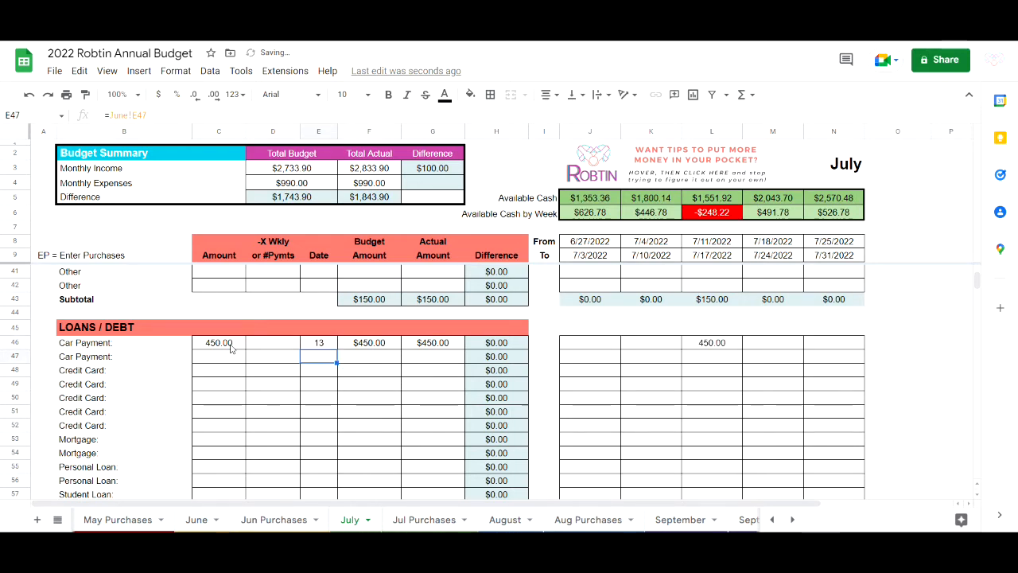
# - Enter 75 as the first Credit Card amount in the Loans / Debt section with 7 as its date
pyautogui.click(230, 373)
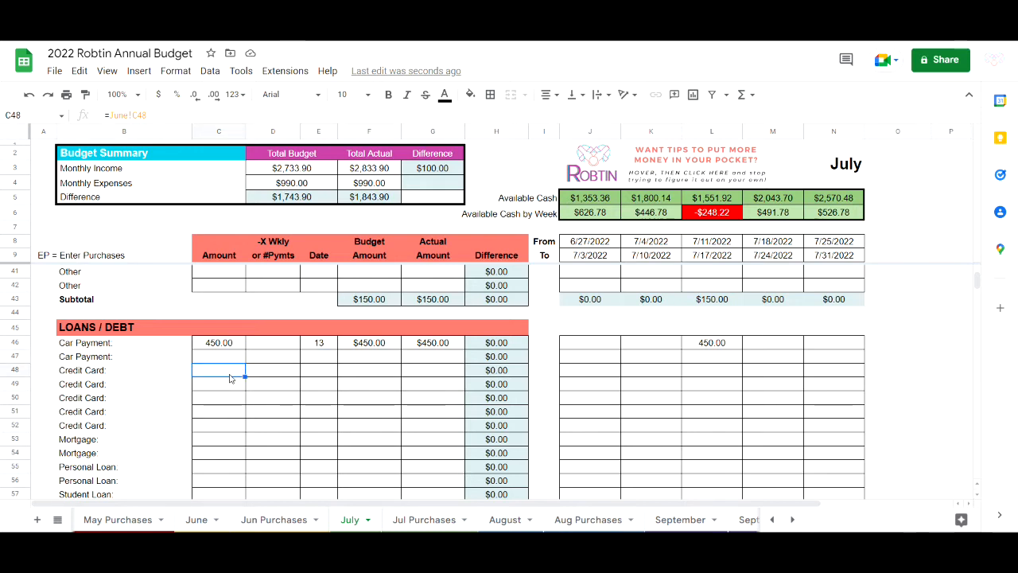
pyautogui.write('75')
pyautogui.press('Tab')
pyautogui.press('Tab')
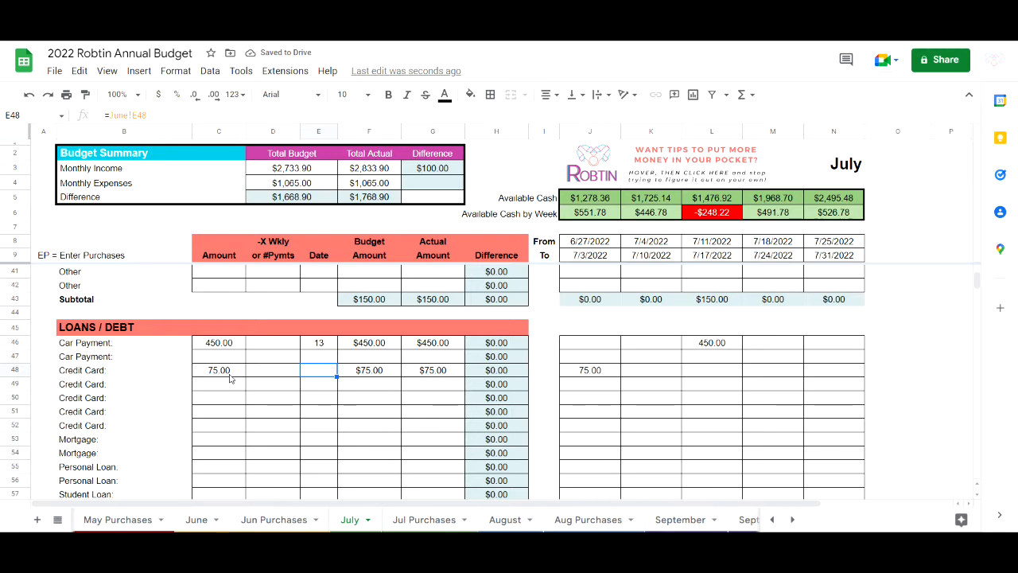
pyautogui.write('7')
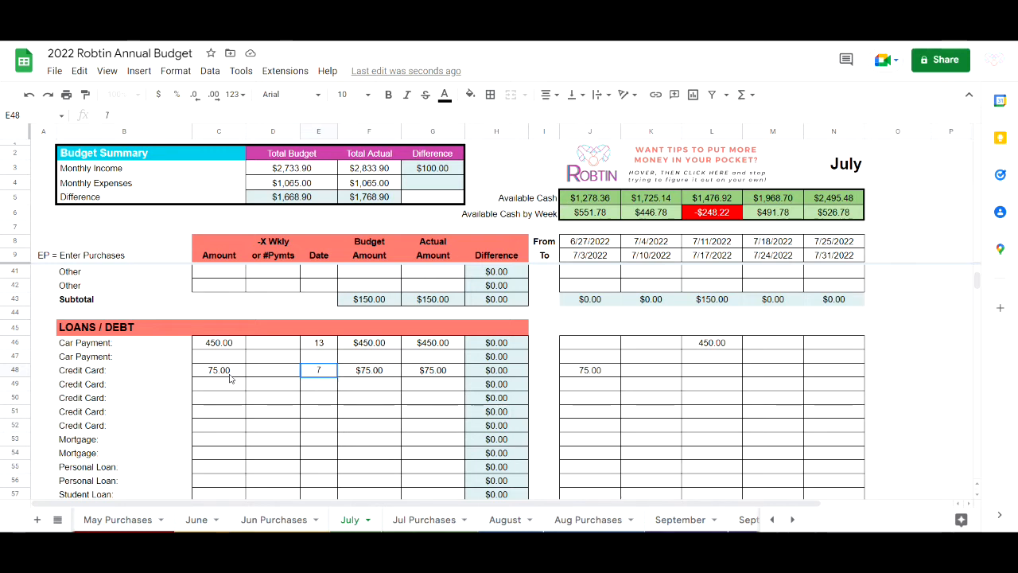
pyautogui.press('Return')
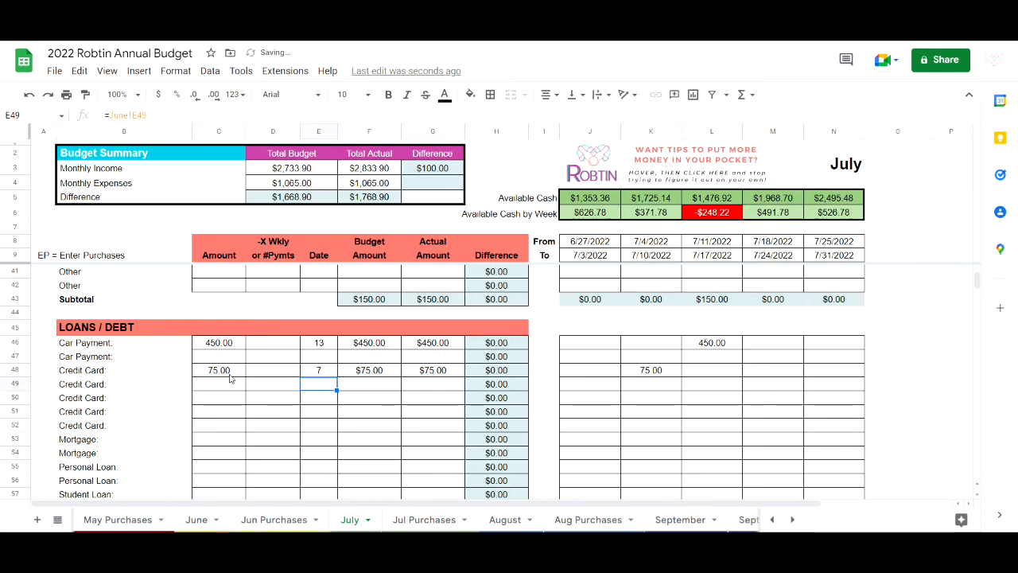
# - Enter 350 as the first Personal Loan amount in the Loans / Debt section with 28 as its date
pyautogui.scroll(-2, 230, 379)
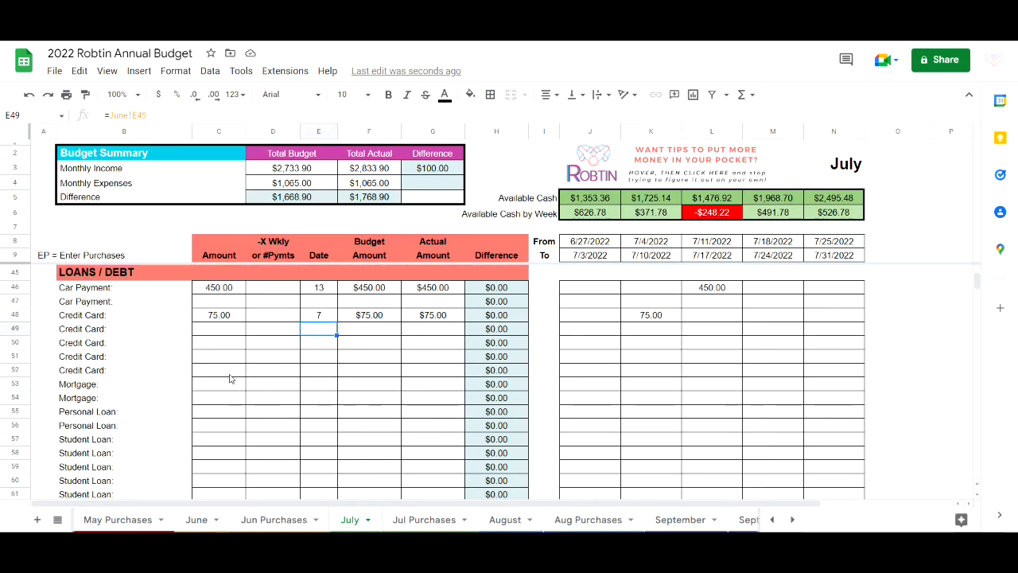
pyautogui.scroll(-2, 229, 379)
pyautogui.click(229, 370)
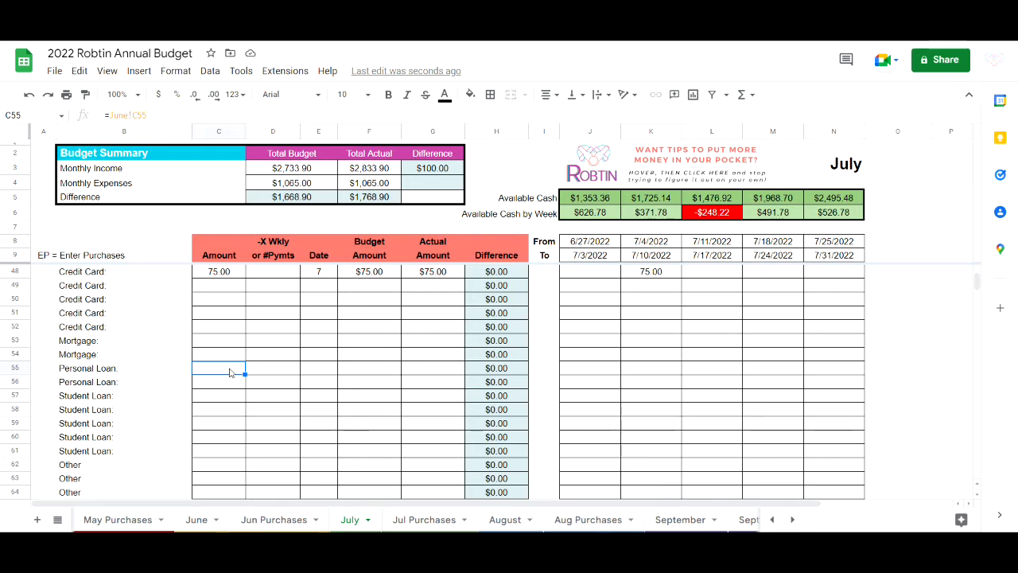
pyautogui.write('350')
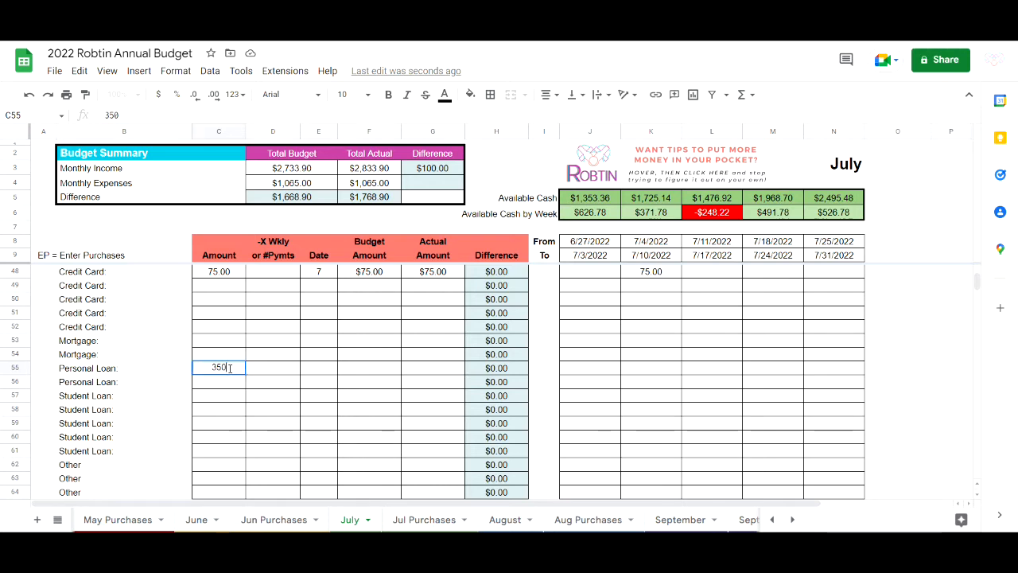
pyautogui.press('Tab')
pyautogui.press('Tab')
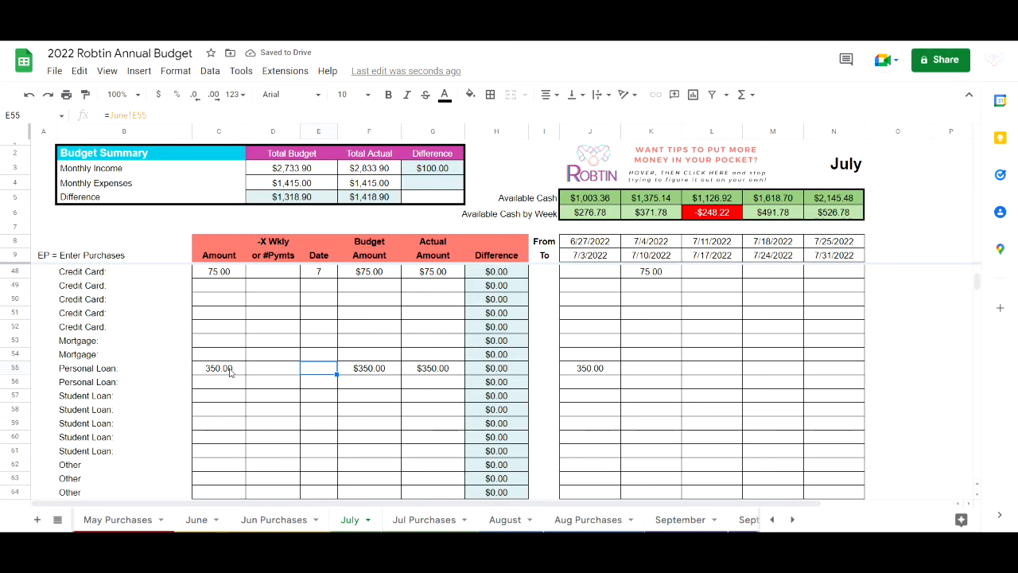
pyautogui.write('28')
pyautogui.press('Return')
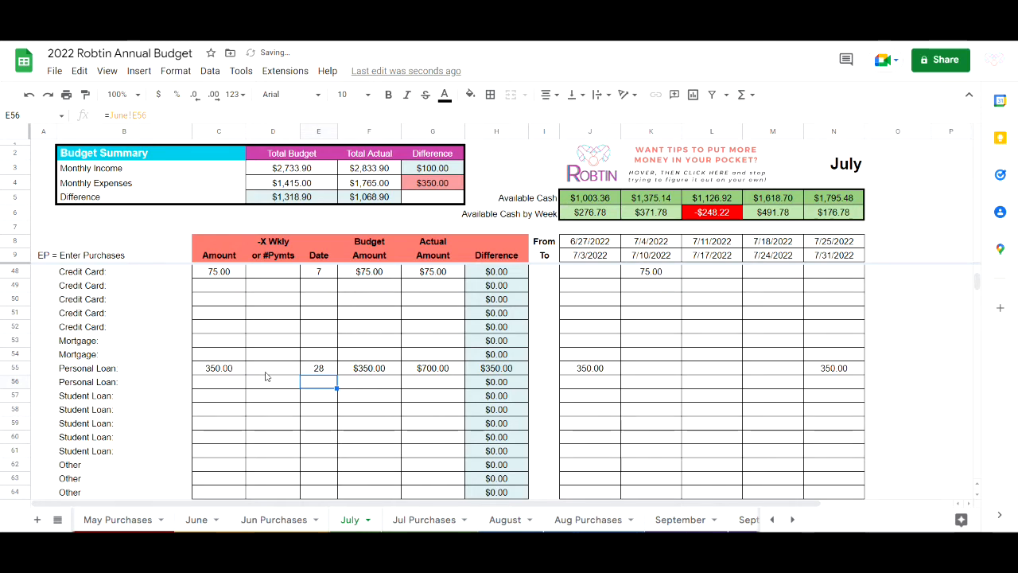
# - Enter 20 as the Birthdays amount in the Occassions section with 17 as its date
pyautogui.scroll(-5, 266, 377)
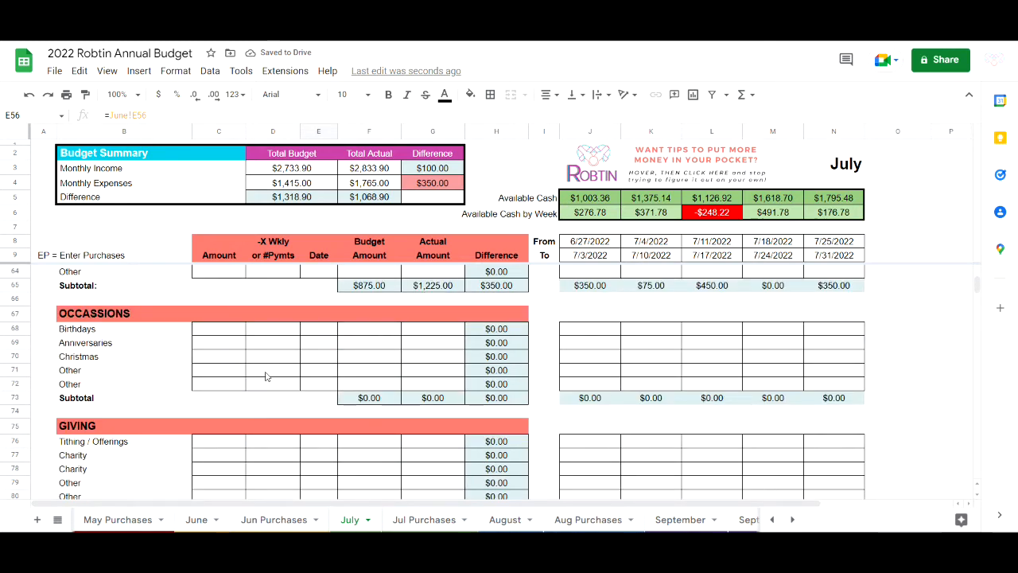
pyautogui.click(227, 331)
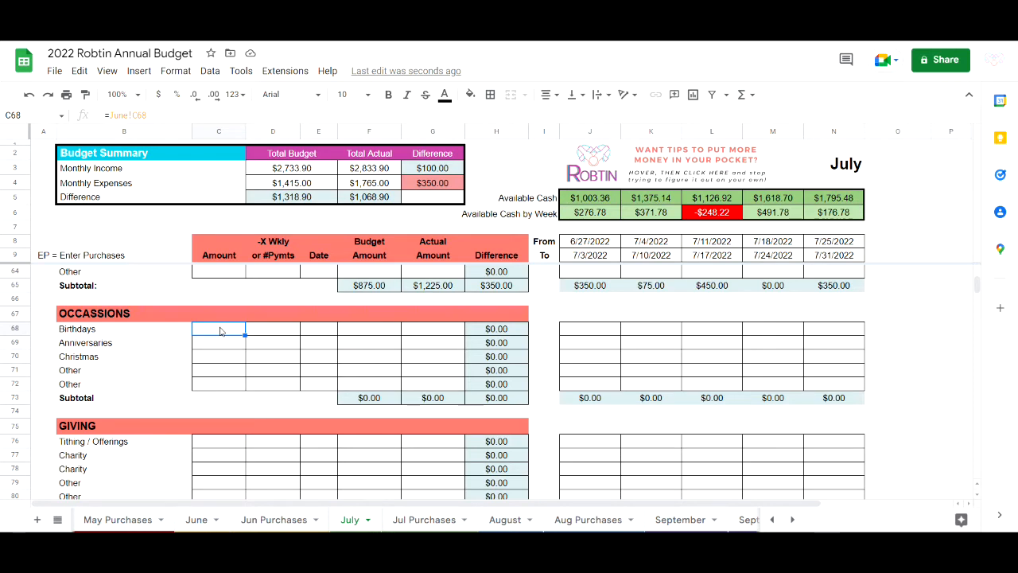
pyautogui.write('20')
pyautogui.press('Tab')
pyautogui.press('Tab')
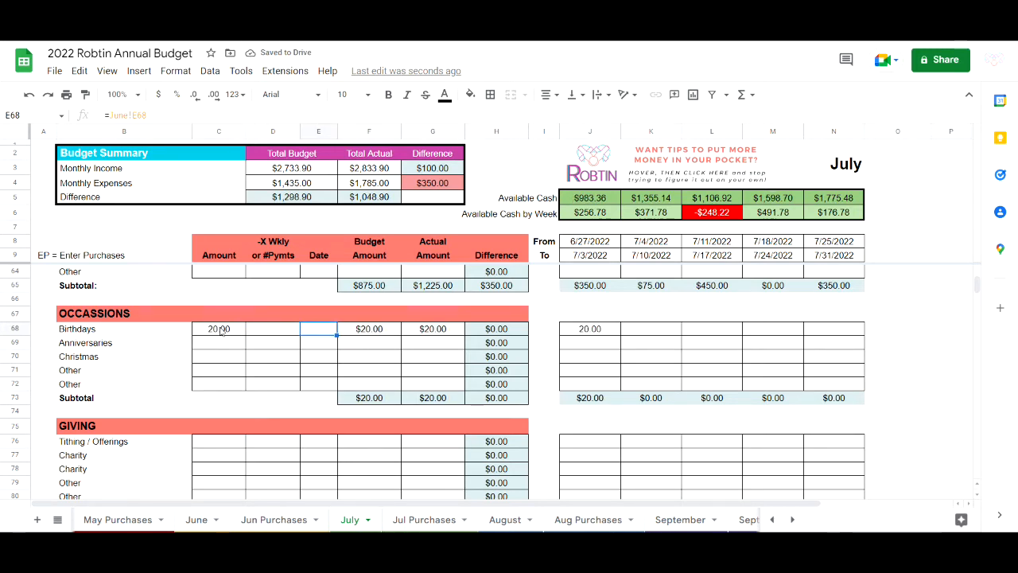
pyautogui.write('17')
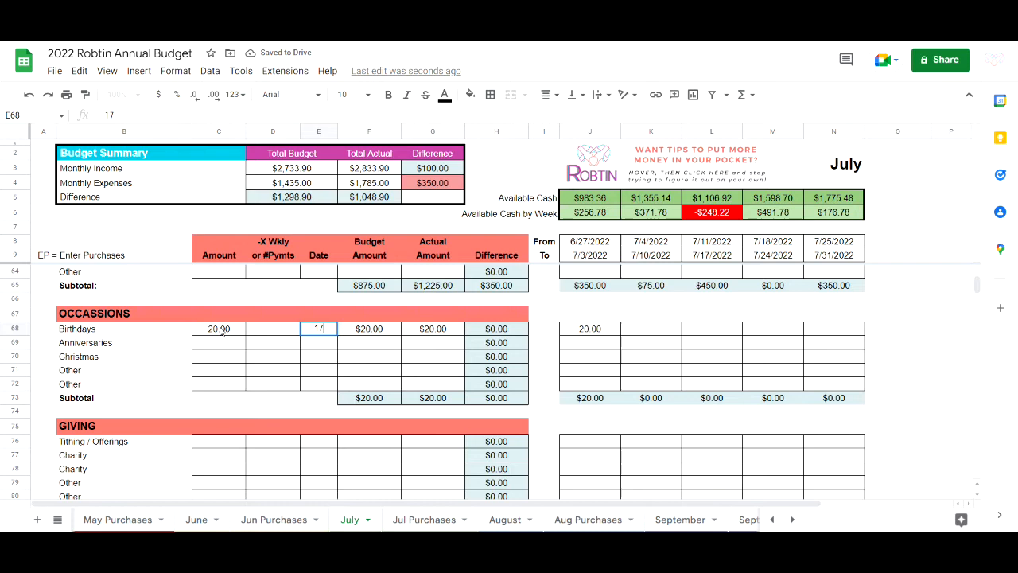
pyautogui.hotkey('ctrl', 'Return')
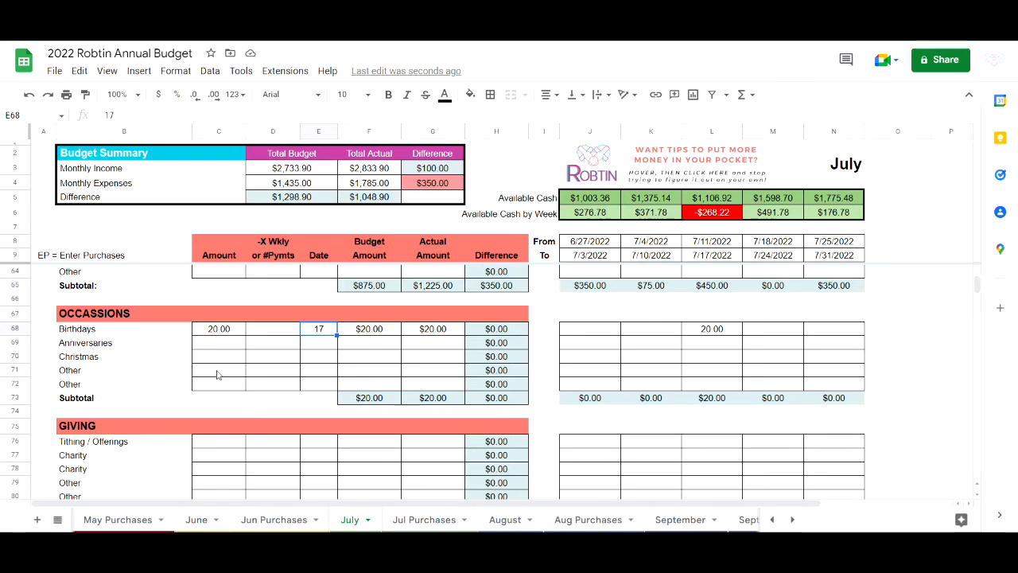
# - Enter 20 as the Tithing / Offerings amount in the Giving section and mark it as weekly with an x
pyautogui.scroll(-3, 217, 366)
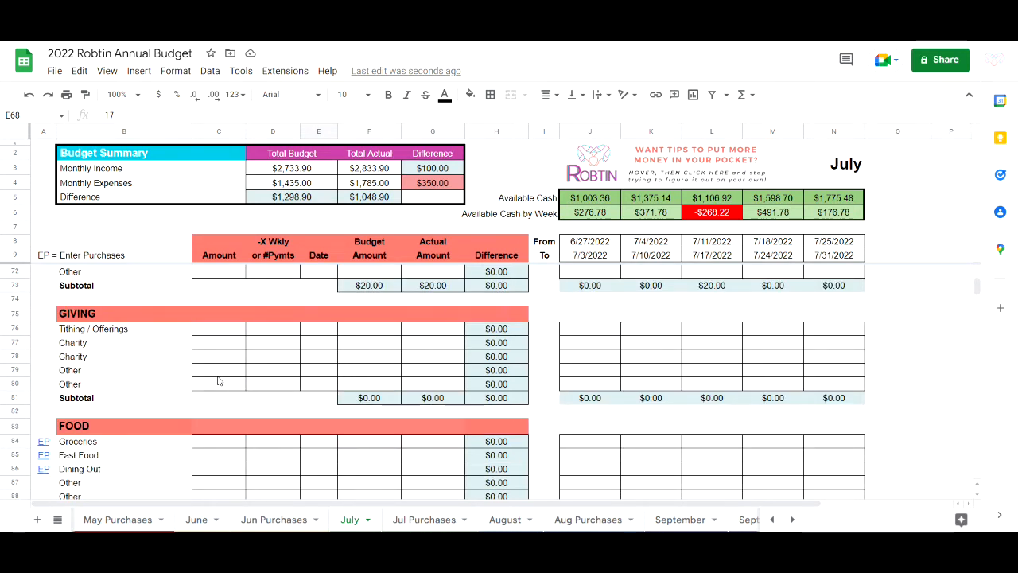
pyautogui.scroll(-1, 218, 382)
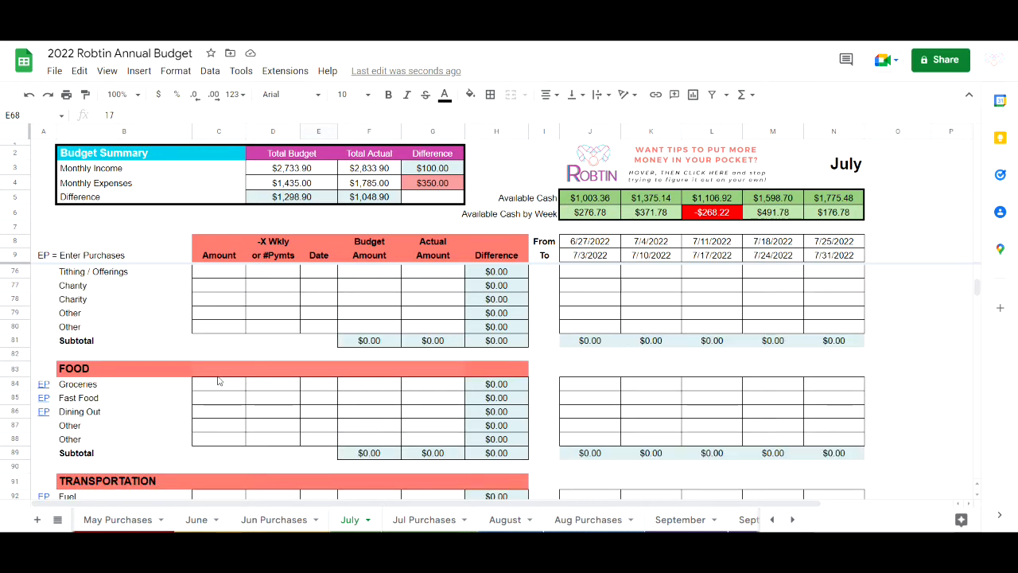
pyautogui.scroll(1, 218, 382)
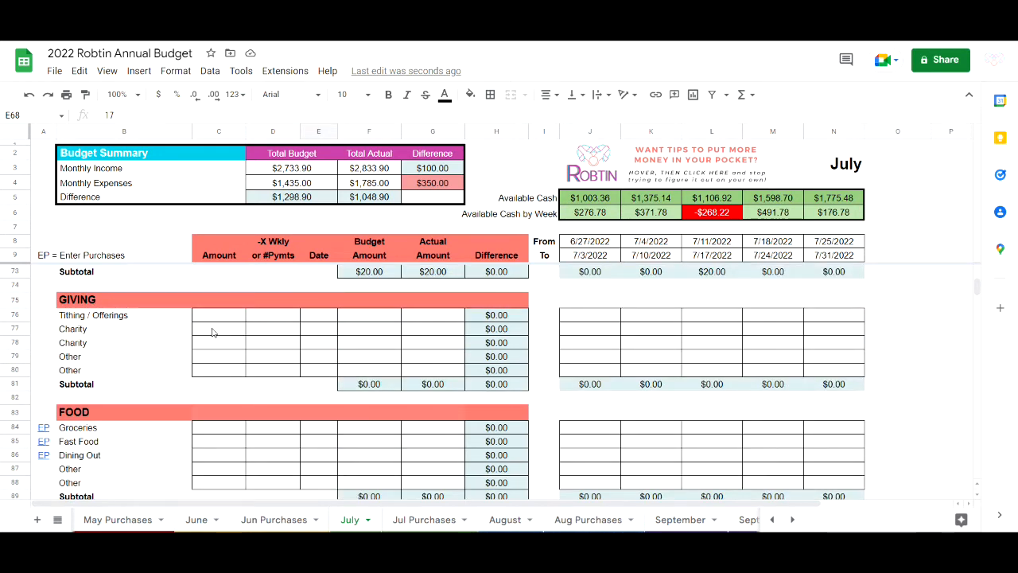
pyautogui.click(222, 320)
pyautogui.write('20')
pyautogui.press('Tab')
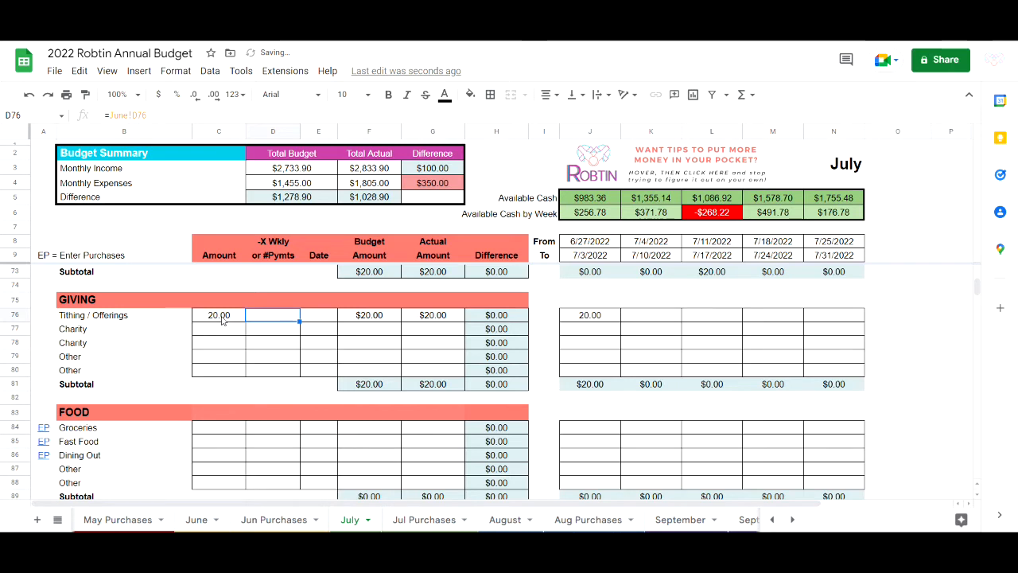
pyautogui.write('x')
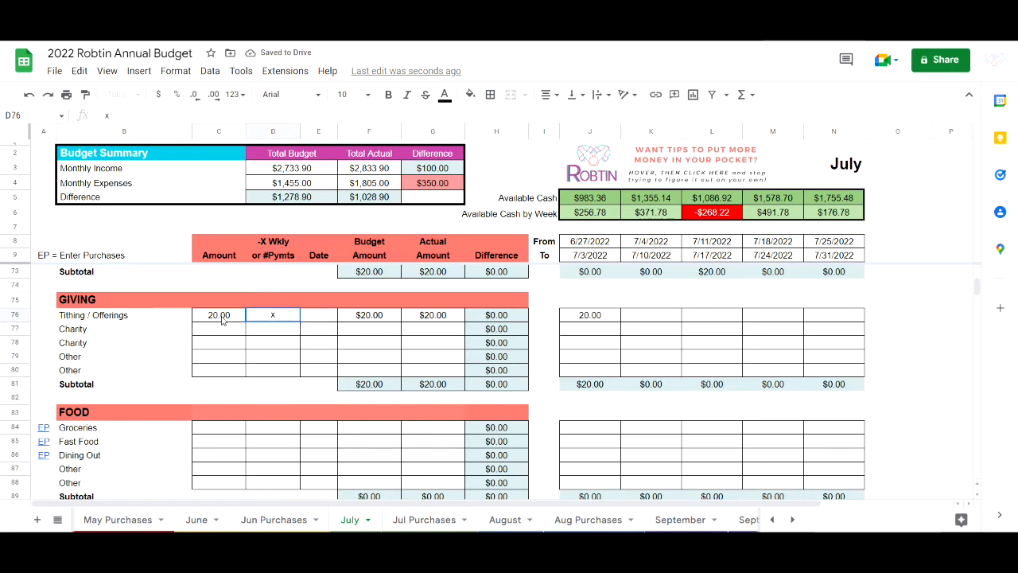
pyautogui.press('Tab')
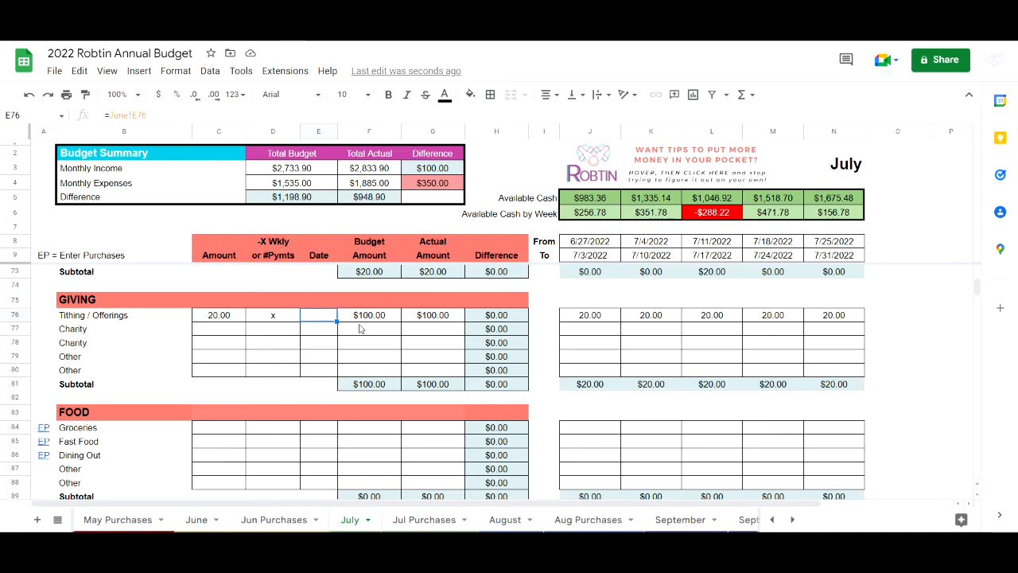
# - Enter 150 as the Groceries amount in the Food section and mark it as weekly with an x
pyautogui.scroll(-3, 234, 389)
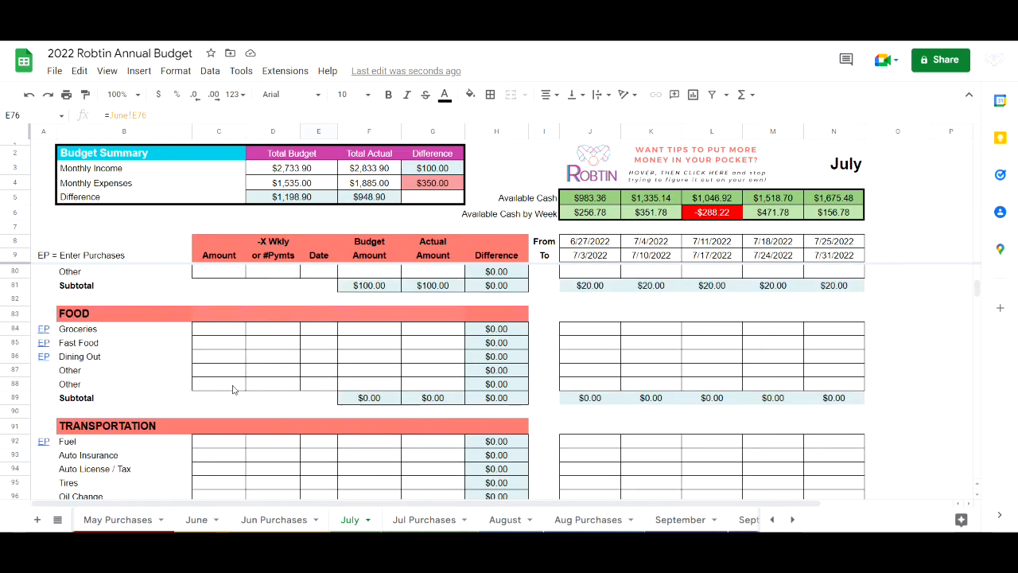
pyautogui.click(226, 332)
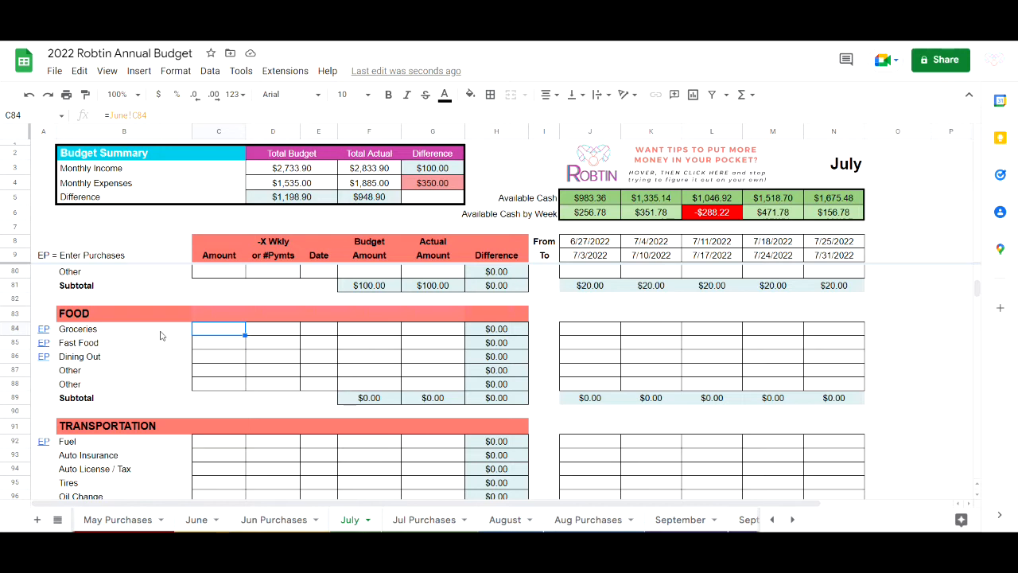
pyautogui.write('150')
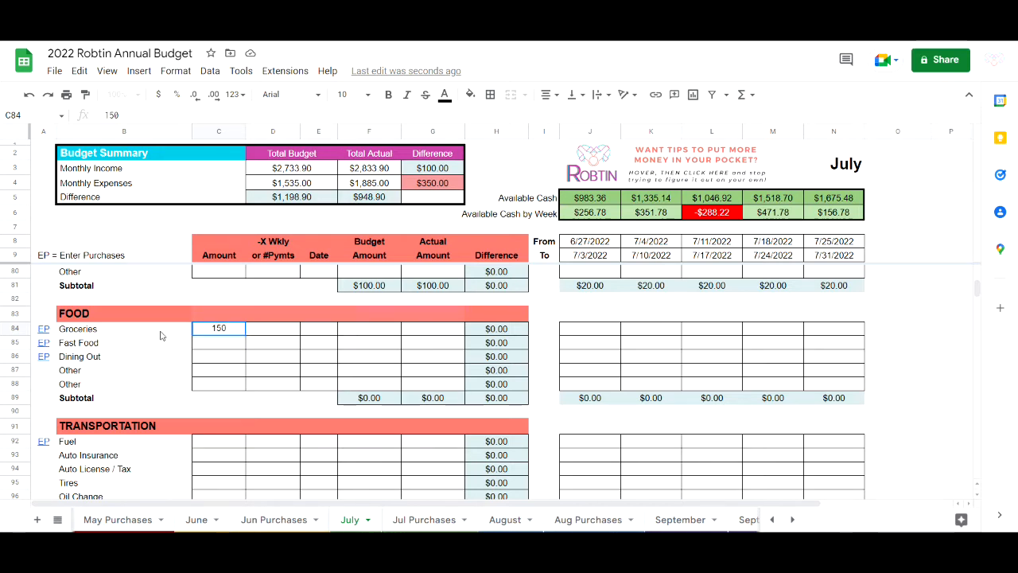
pyautogui.press('Tab')
pyautogui.write('x')
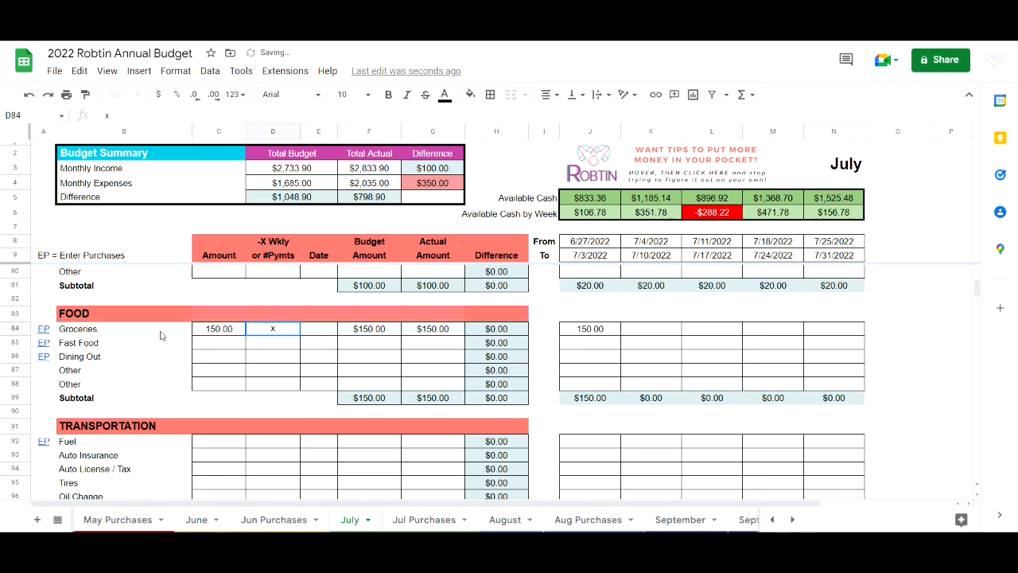
pyautogui.press('Return')
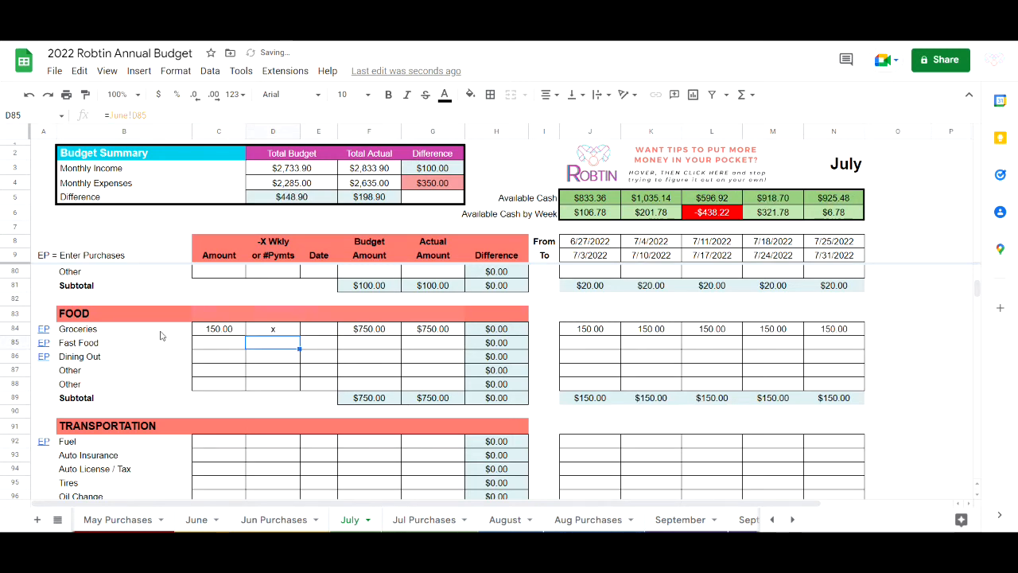
pyautogui.click(287, 201)
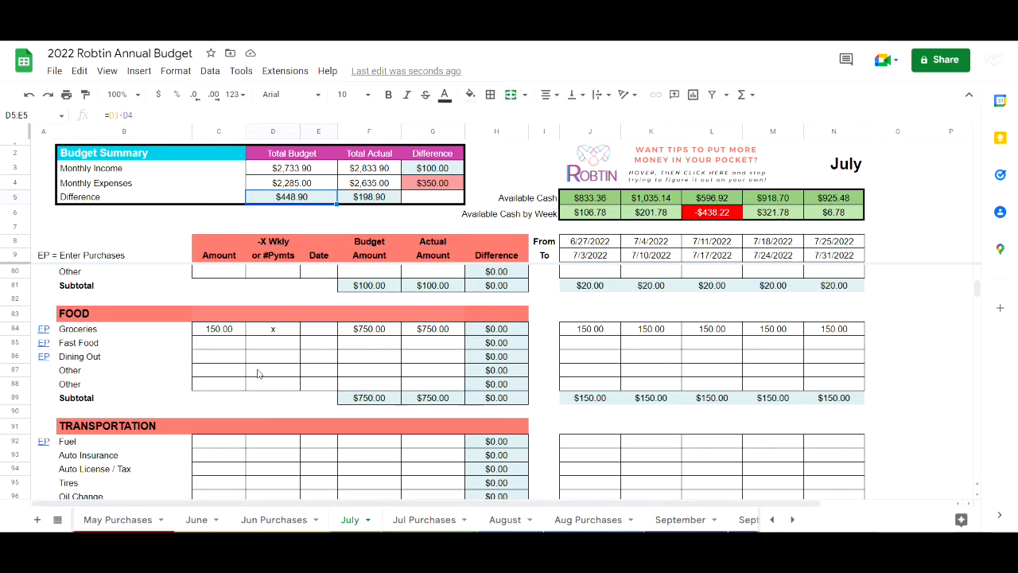
# - Enter 30 as the Fuel amount in the Transportation section and mark it as weekly with an x
pyautogui.scroll(-4, 257, 373)
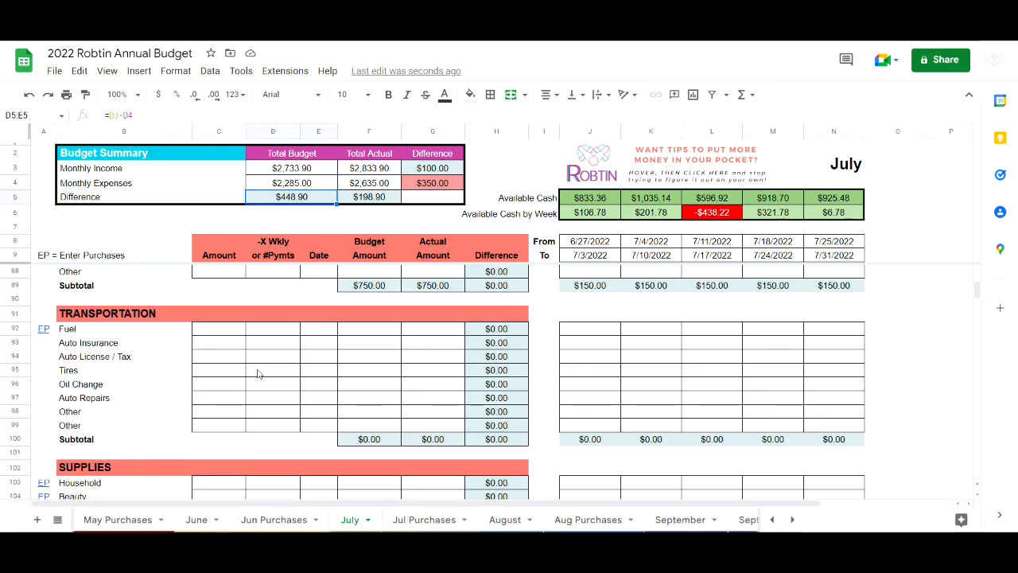
pyautogui.click(229, 332)
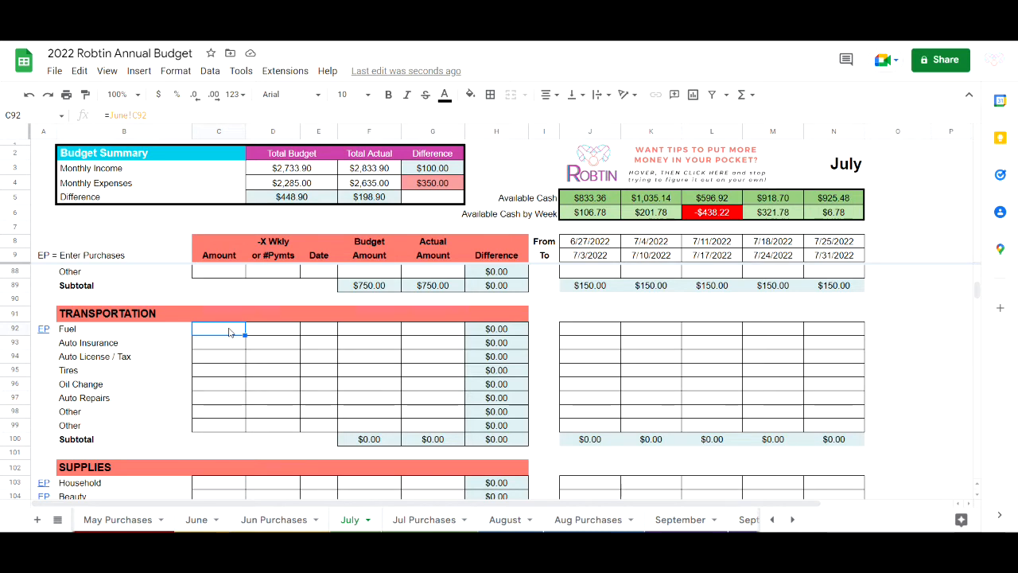
pyautogui.write('30')
pyautogui.press('Tab')
pyautogui.write('x')
pyautogui.press('Return')
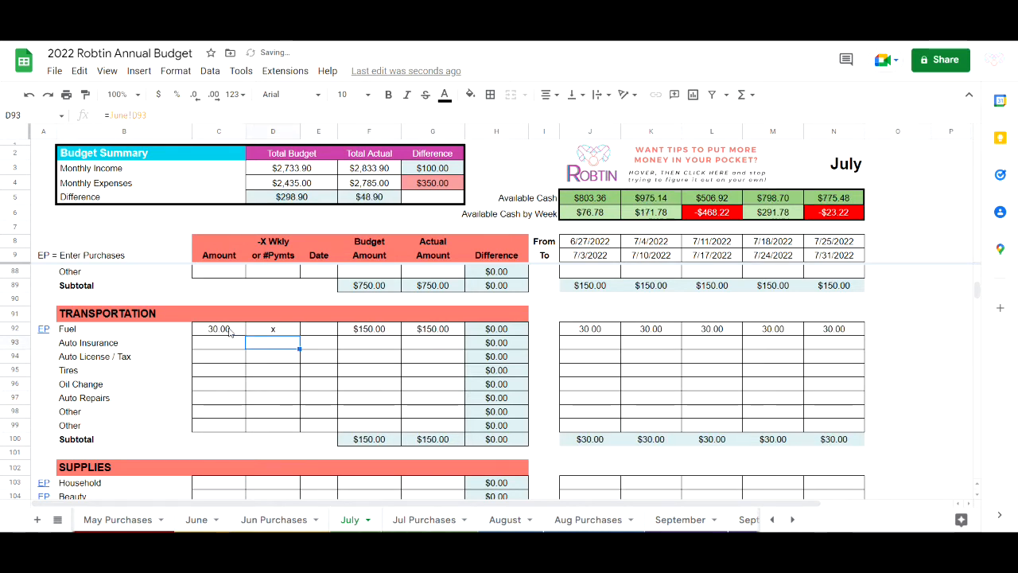
# - Enter 15 as the Expense 1 amount in the Other section and mark it as weekly with an x
pyautogui.scroll(-4, 229, 332)
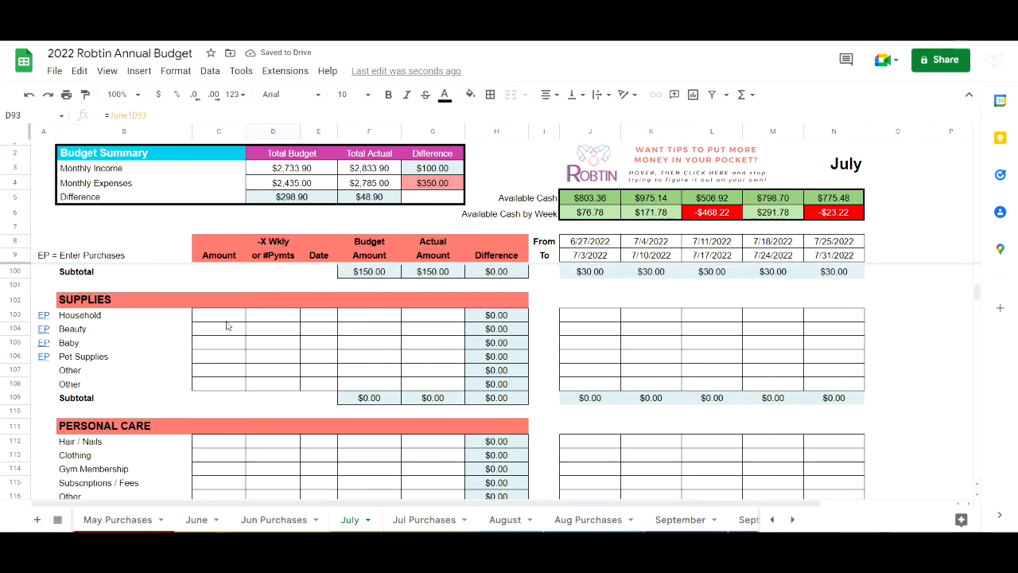
pyautogui.click(226, 318)
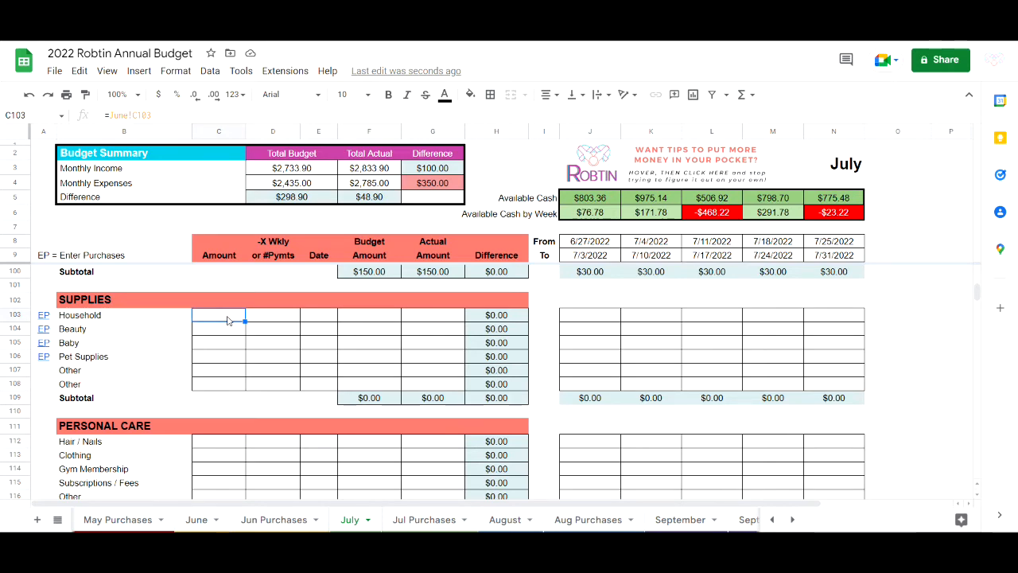
pyautogui.scroll(-3, 221, 394)
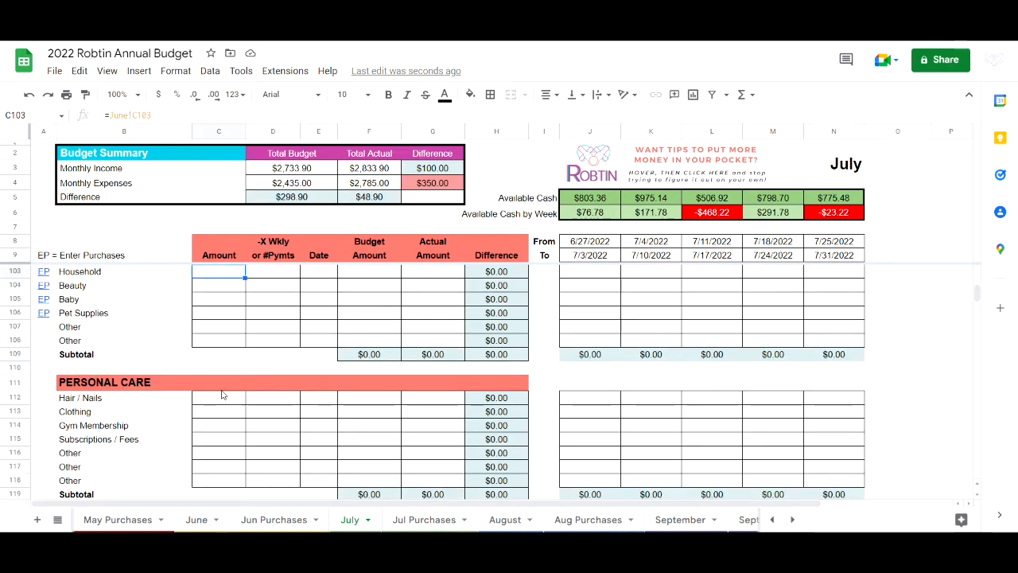
pyautogui.scroll(-6, 222, 394)
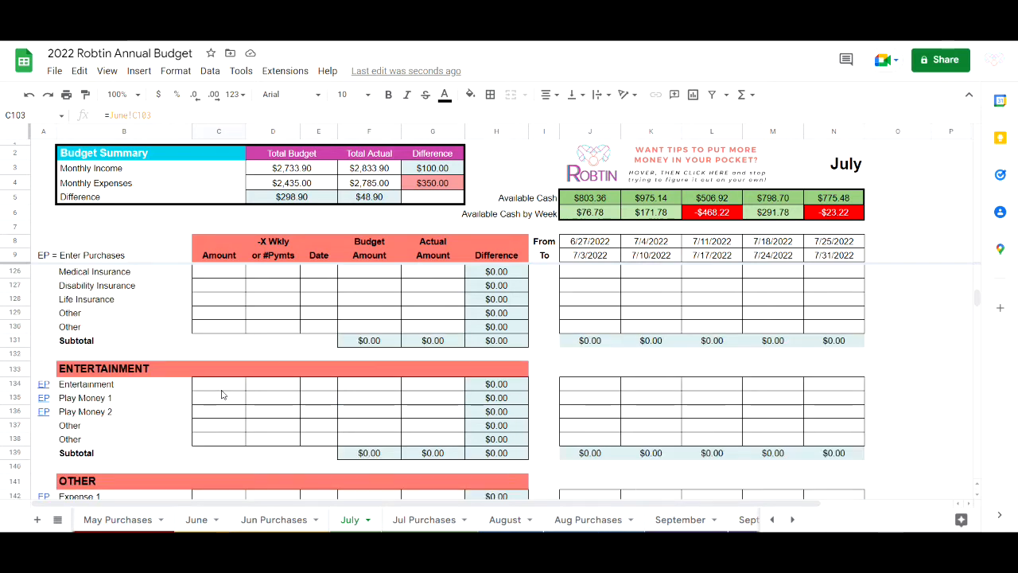
pyautogui.scroll(-3, 222, 395)
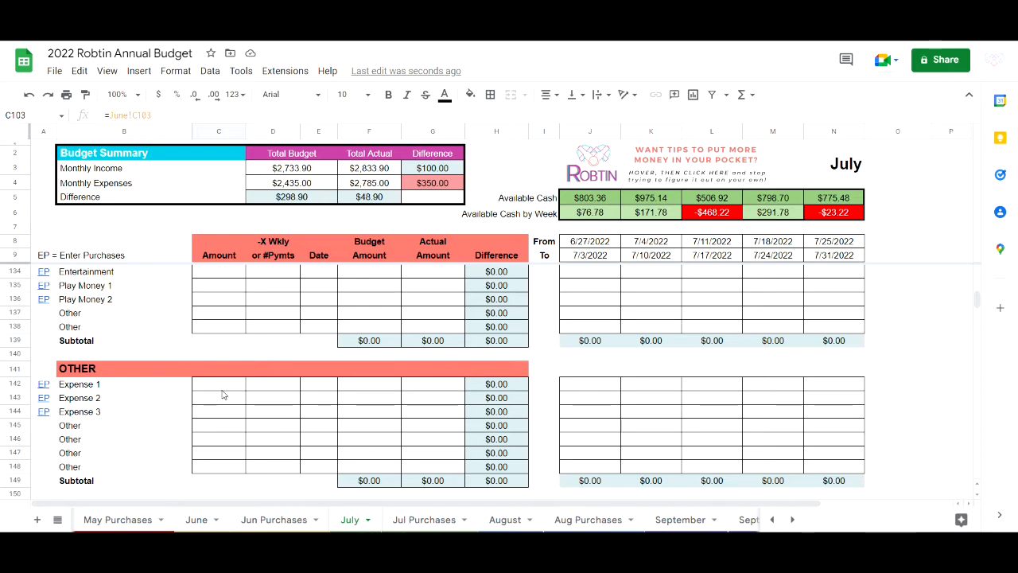
pyautogui.scroll(1, 222, 395)
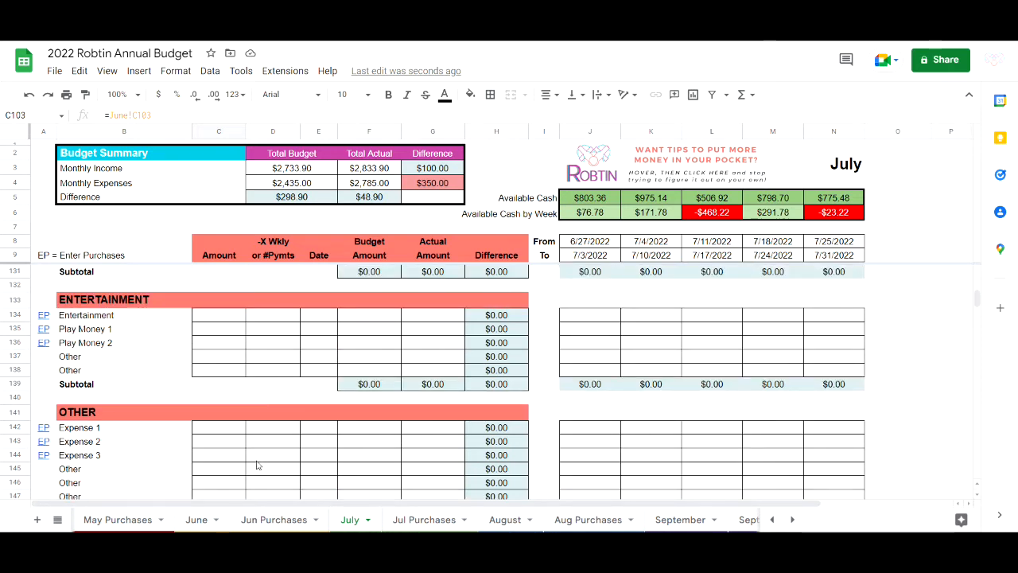
pyautogui.scroll(-1, 257, 465)
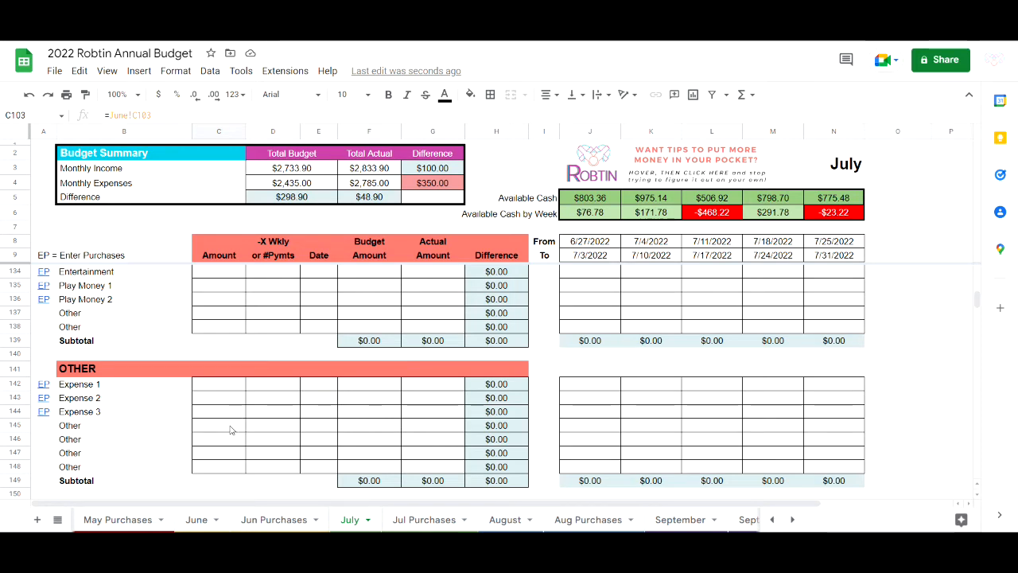
pyautogui.scroll(-1, 231, 430)
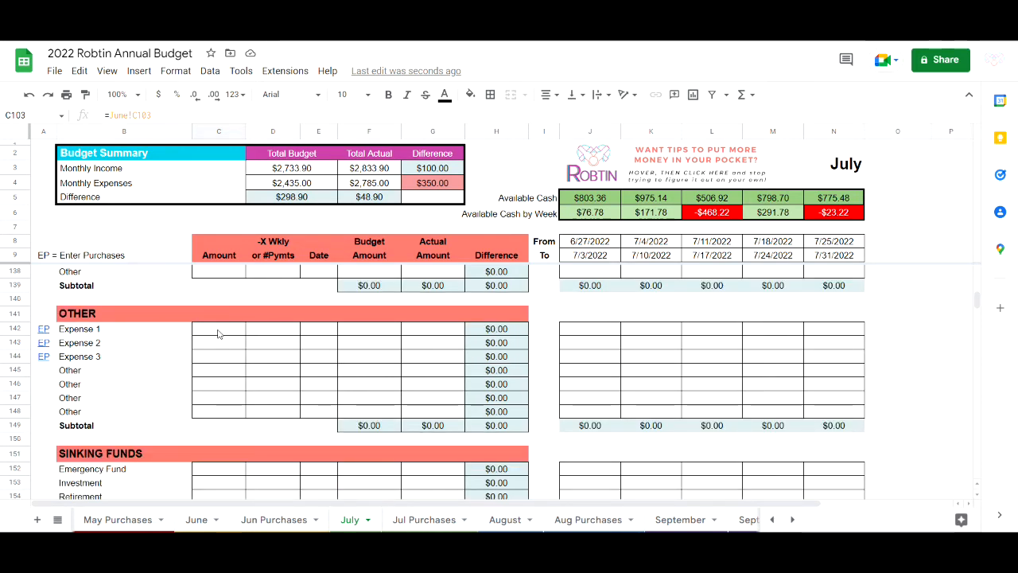
pyautogui.click(218, 334)
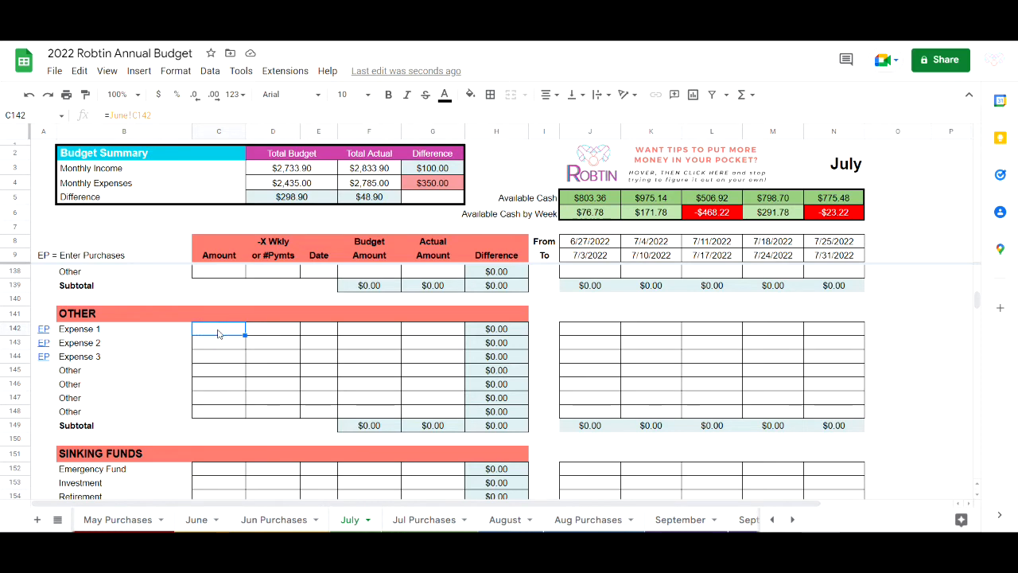
pyautogui.write('15')
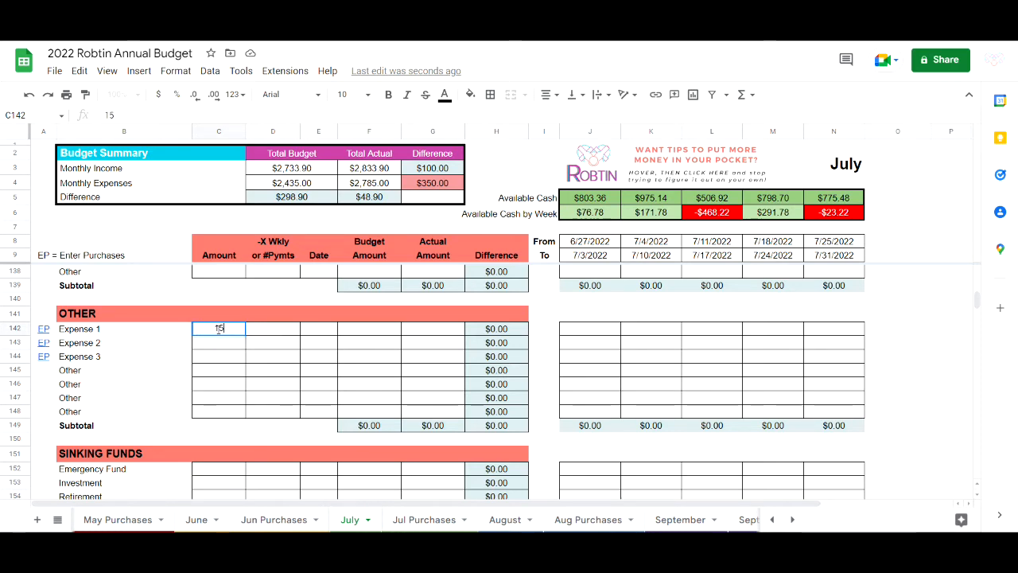
pyautogui.press('Tab')
pyautogui.write('x')
pyautogui.press('Return')
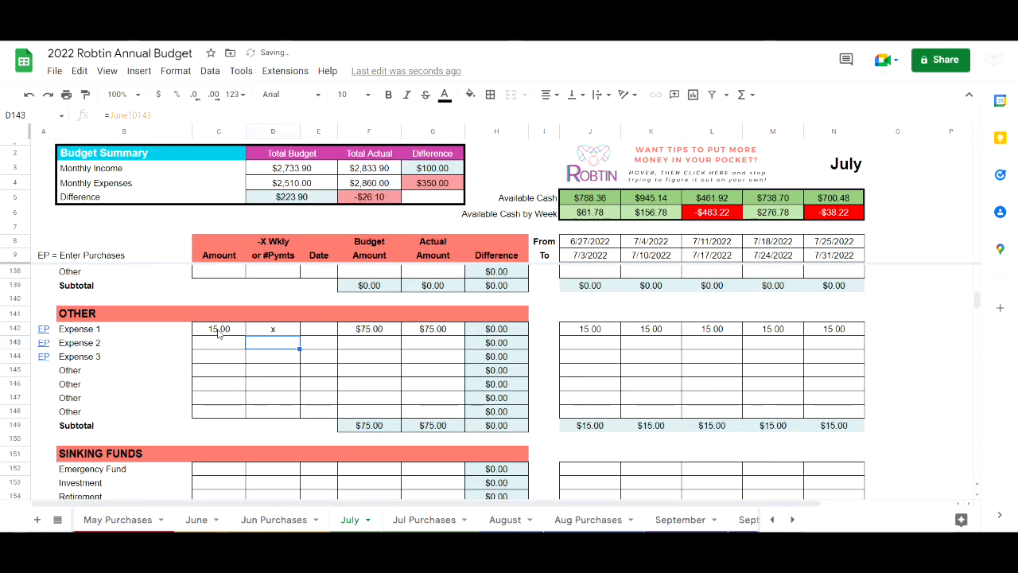
pyautogui.click(219, 332)
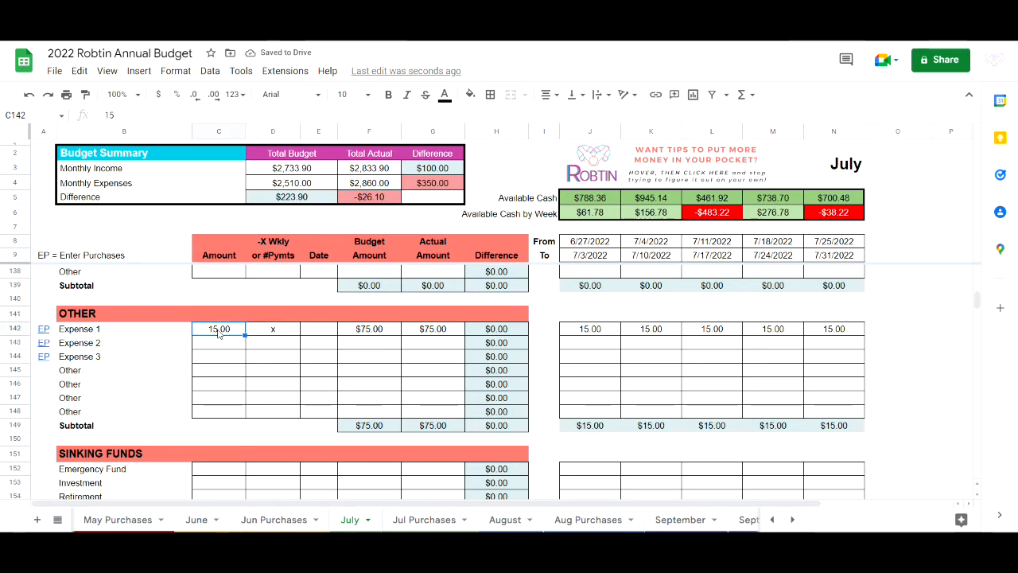
# - Enter 20 as the Vacation amount in the Sinking Funds section and mark it as weekly with an x
pyautogui.scroll(-4, 219, 334)
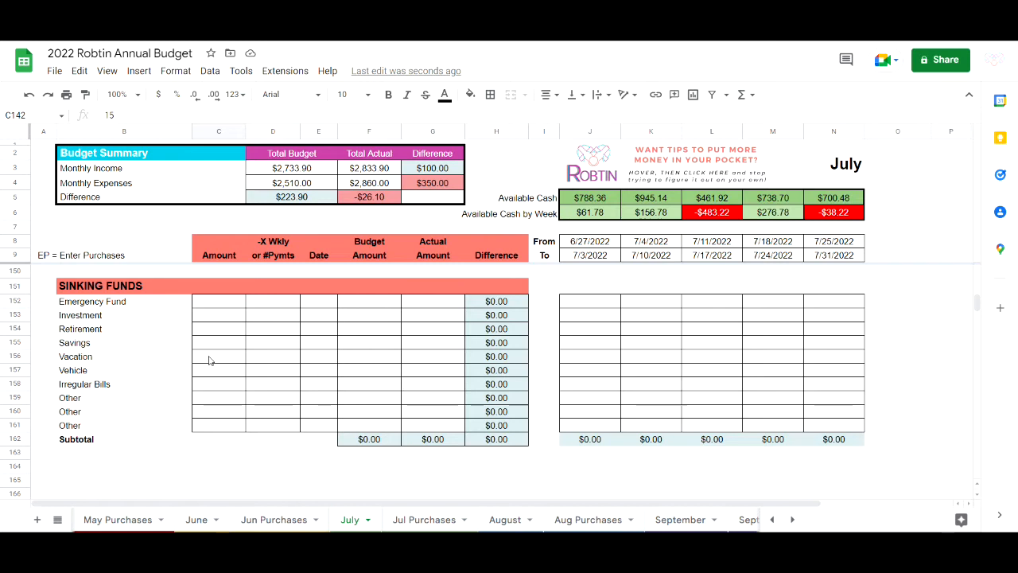
pyautogui.click(209, 361)
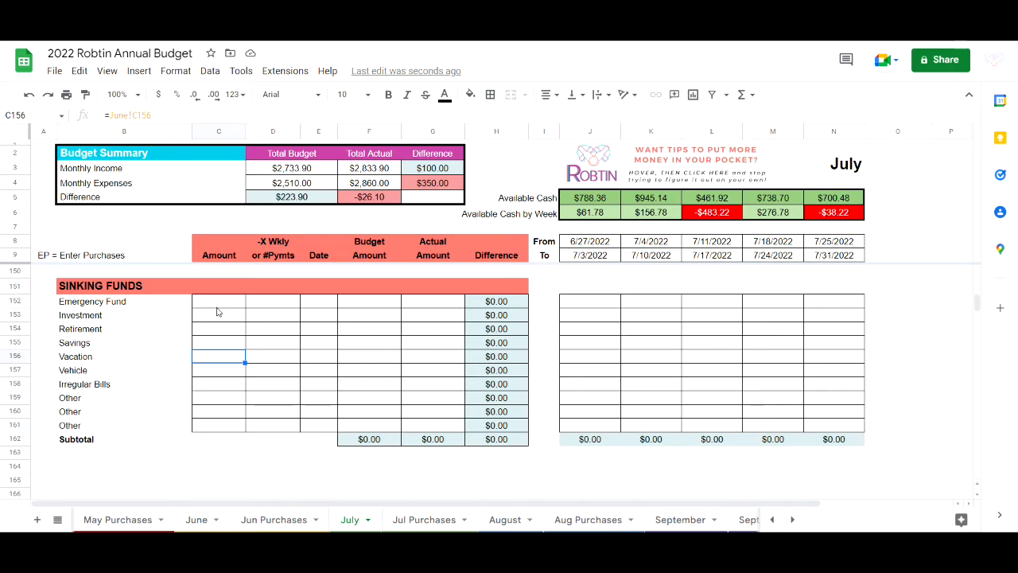
pyautogui.write('20')
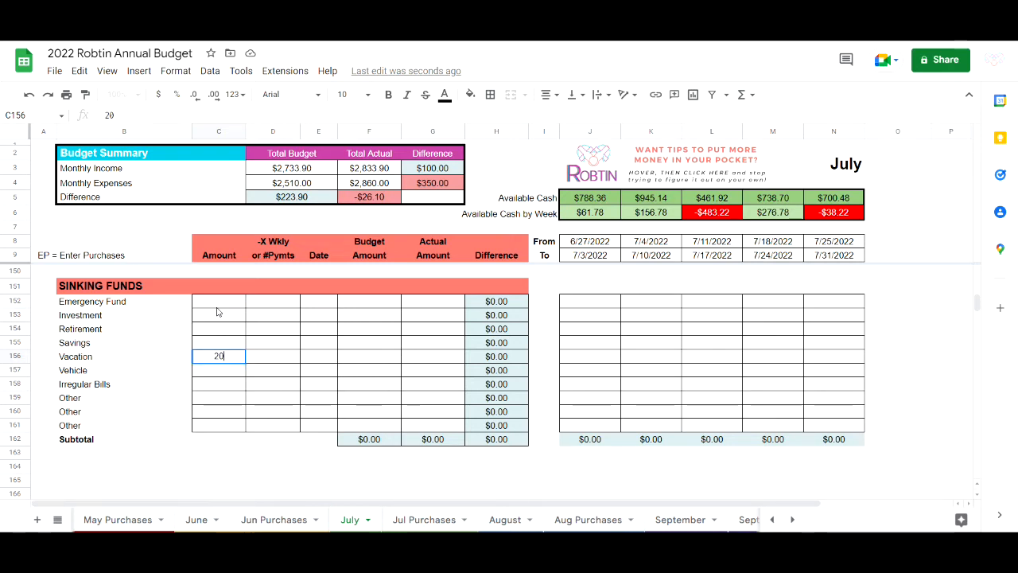
pyautogui.press('Tab')
pyautogui.write('x')
pyautogui.press('Return')
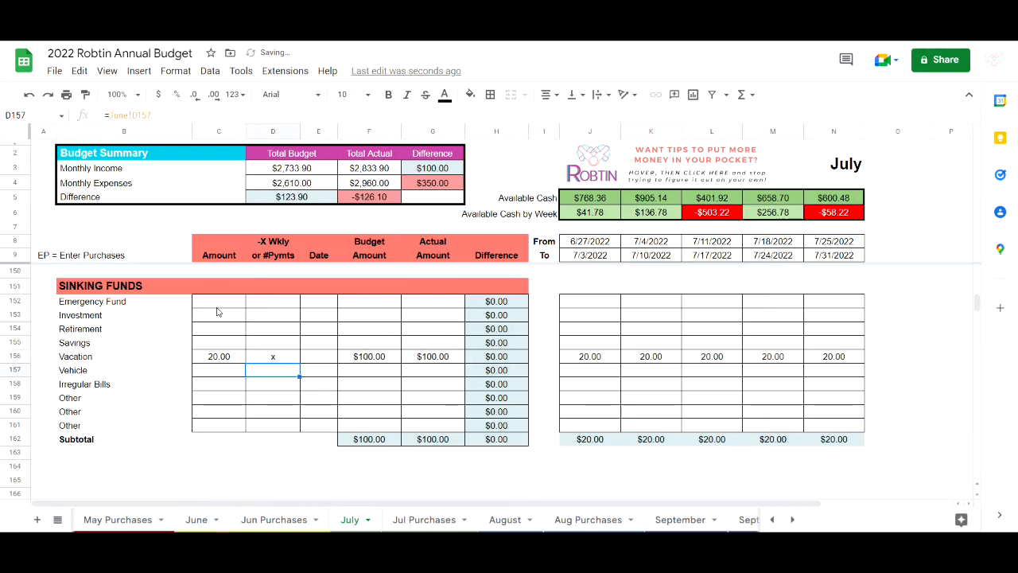
pyautogui.press('Up')
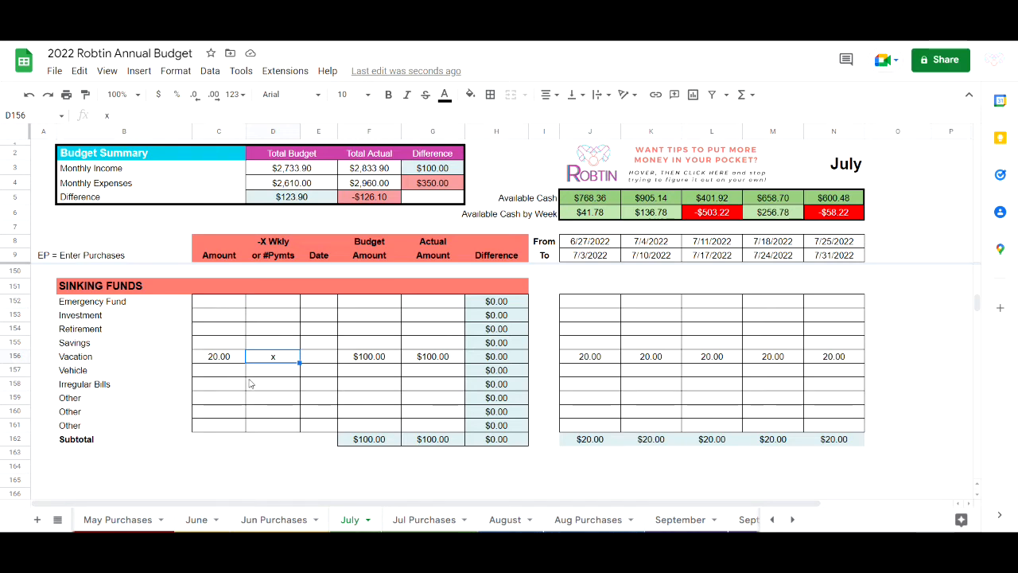
# - Open the August sheet and review the entries carried over in its Income, Living, Property and Loans / Debt sections
pyautogui.scroll(10, 249, 383)
pyautogui.scroll(5, 249, 382)
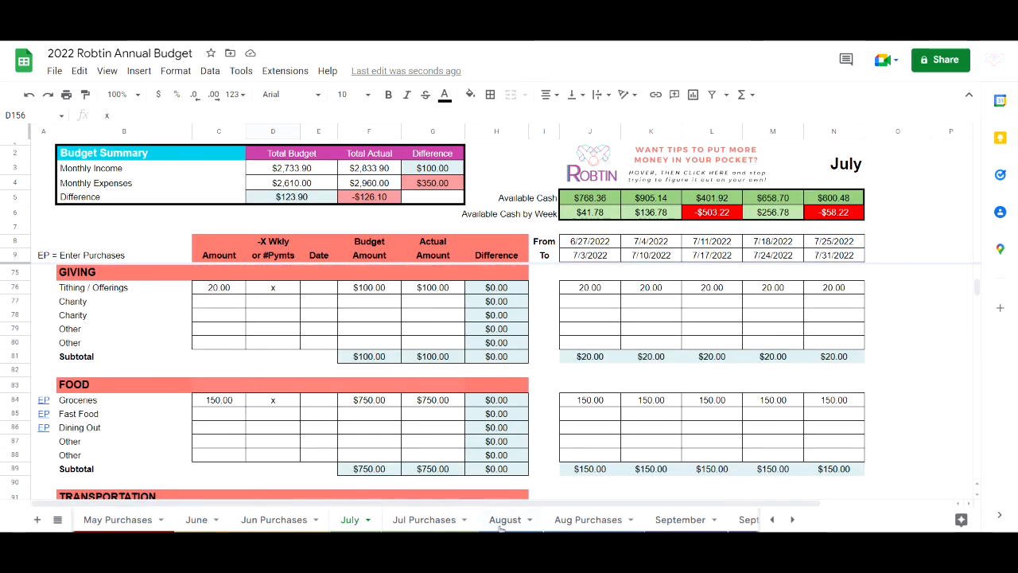
pyautogui.click(504, 519)
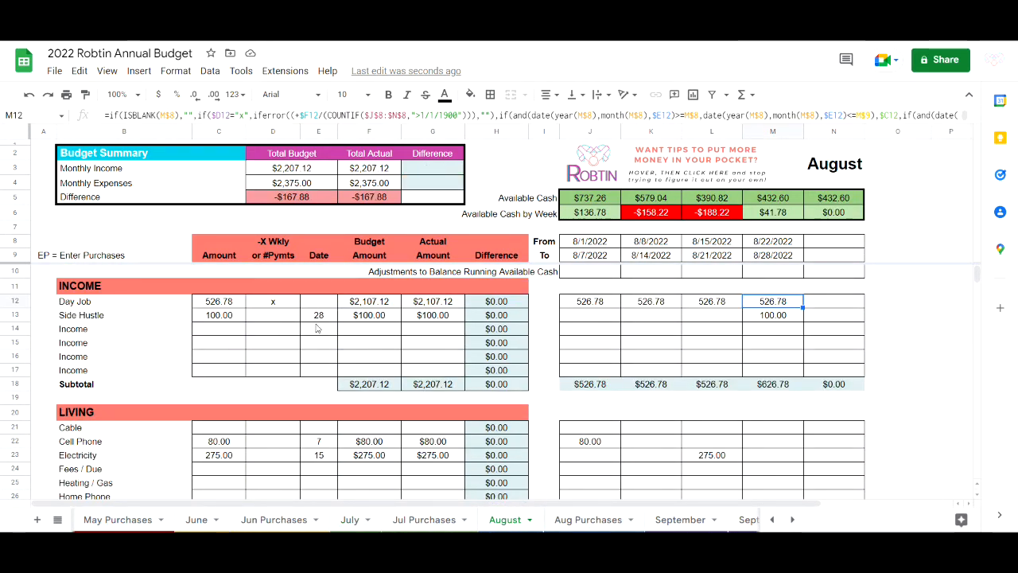
pyautogui.scroll(-5, 653, 328)
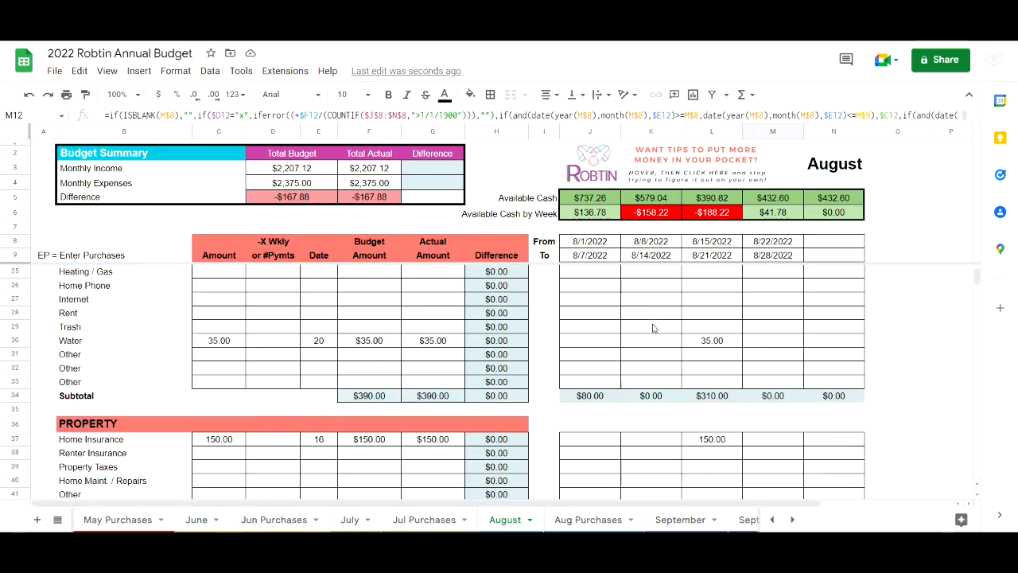
pyautogui.scroll(-7, 653, 328)
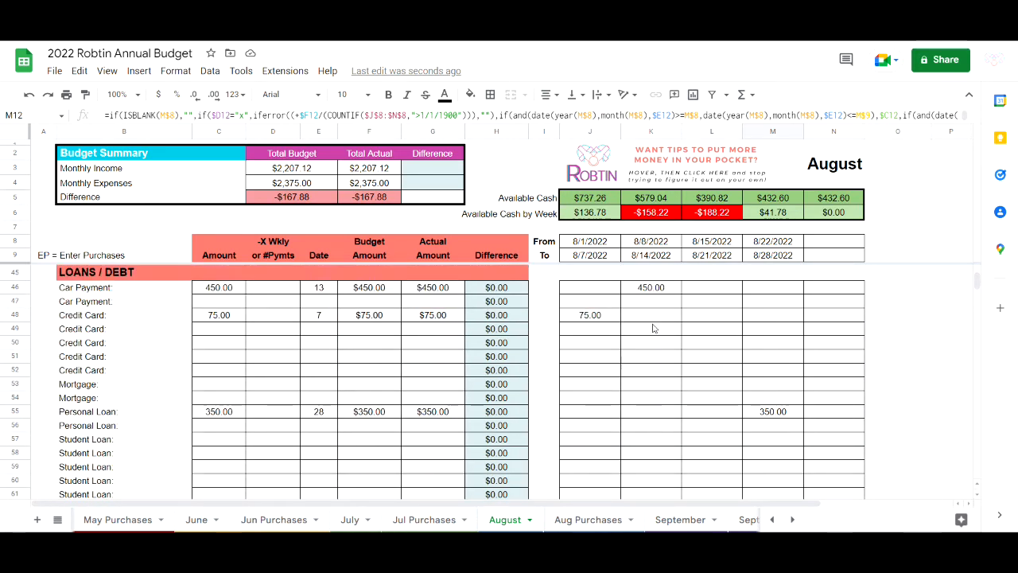
pyautogui.scroll(10, 533, 352)
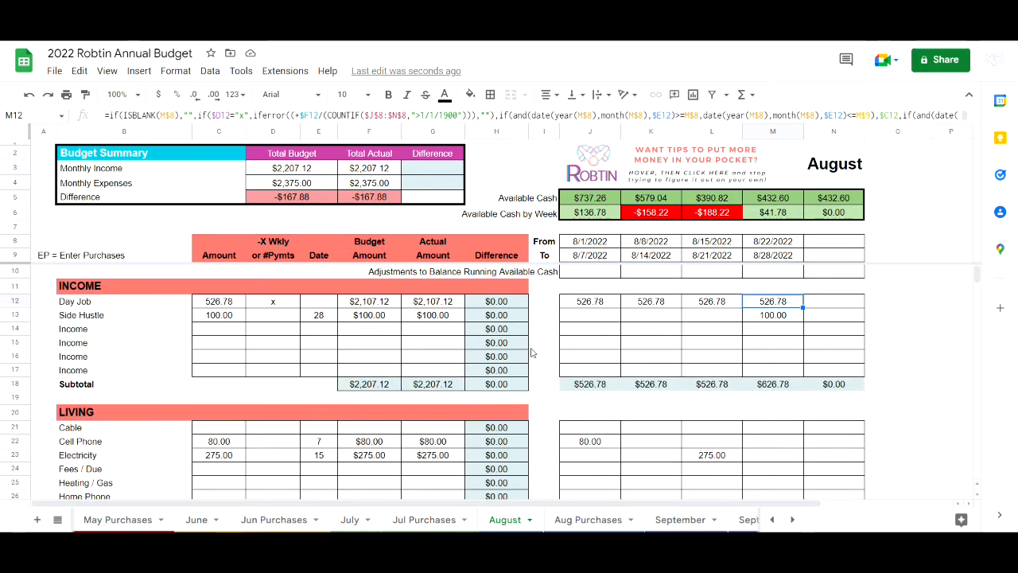
pyautogui.scroll(-1, 512, 357)
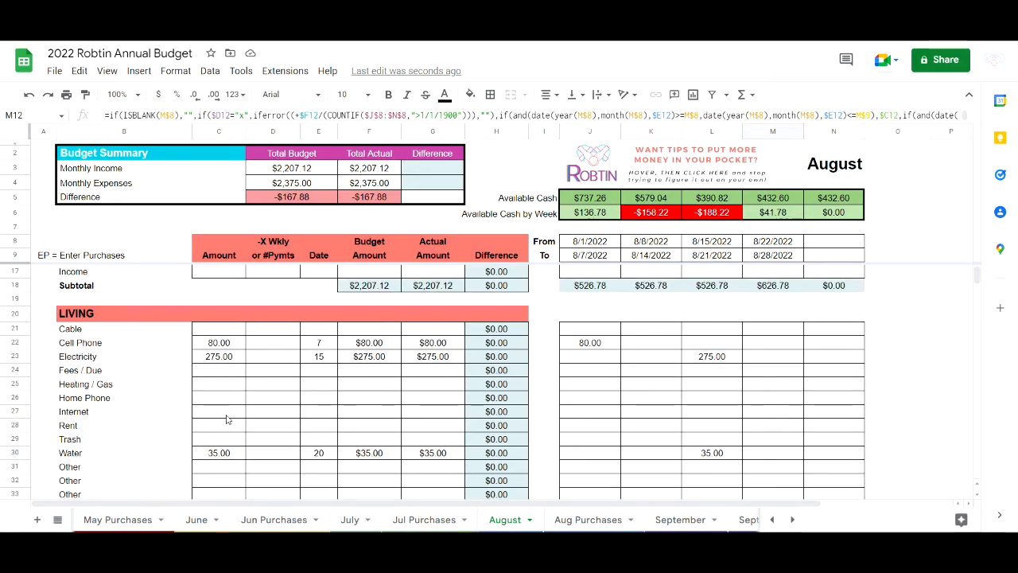
pyautogui.scroll(-5, 371, 420)
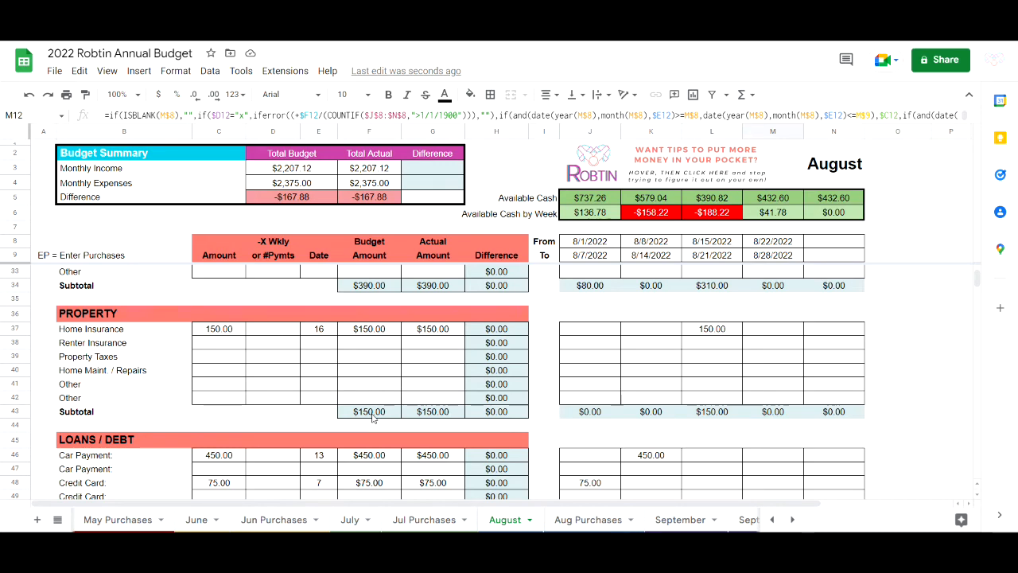
pyautogui.scroll(-4, 372, 419)
pyautogui.scroll(-3, 371, 420)
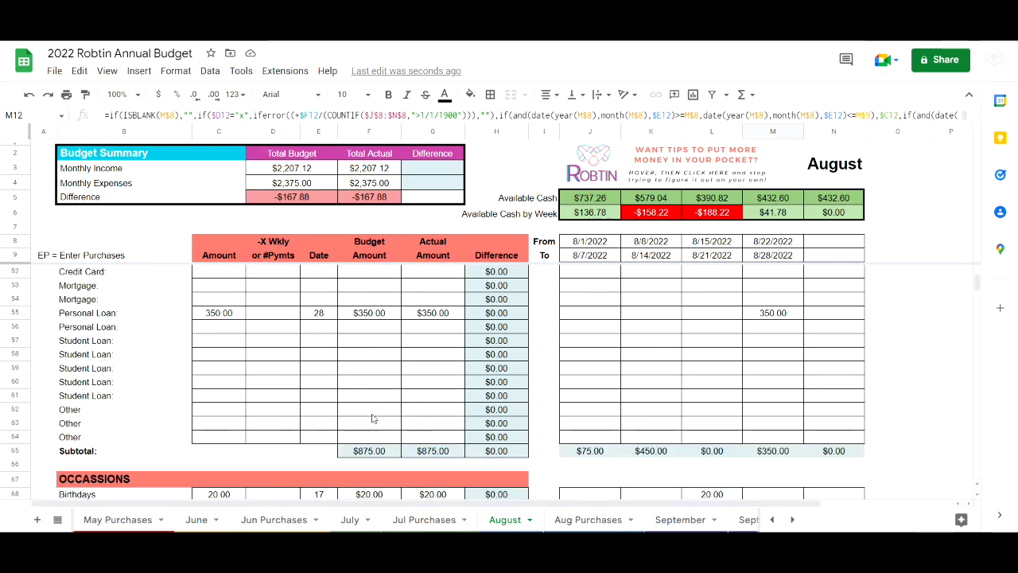
# - Check the Total Budget difference in August's Budget Summary and review the carried-over expenses down to the Sinking Funds section
pyautogui.click(300, 198)
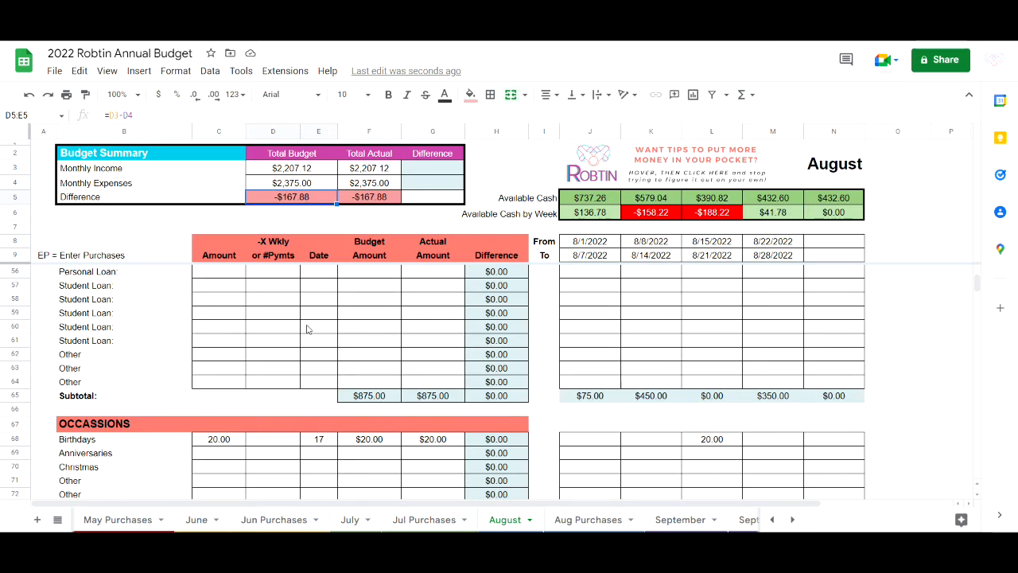
pyautogui.scroll(5, 308, 329)
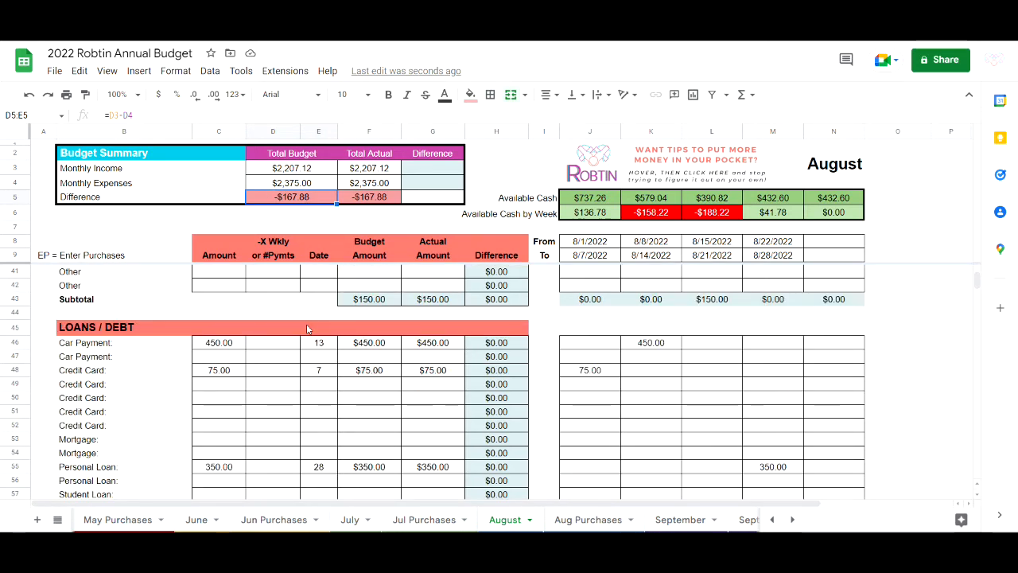
pyautogui.scroll(-5, 308, 328)
pyautogui.scroll(-3, 308, 329)
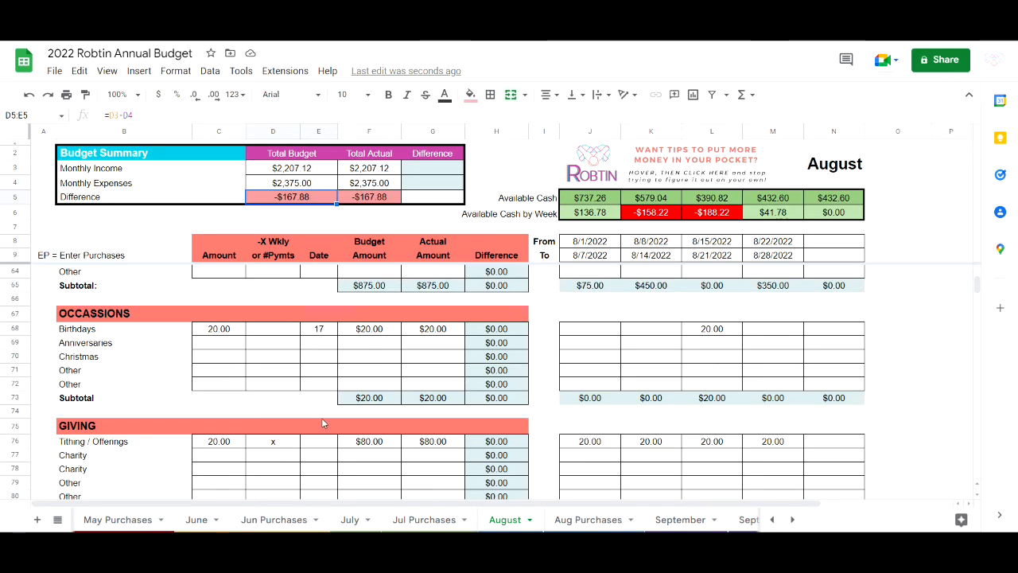
pyautogui.scroll(-5, 322, 422)
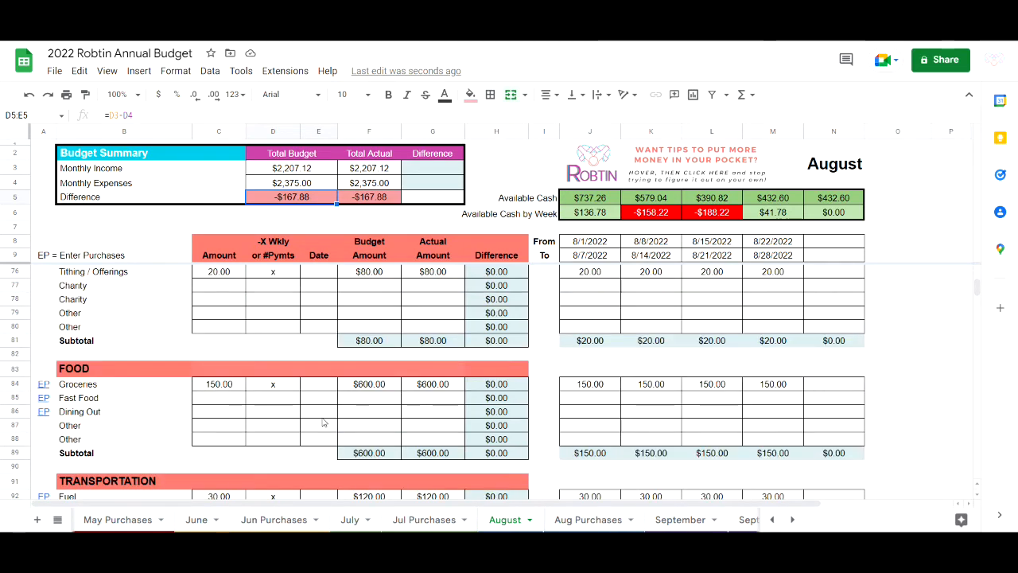
pyautogui.scroll(-5, 322, 421)
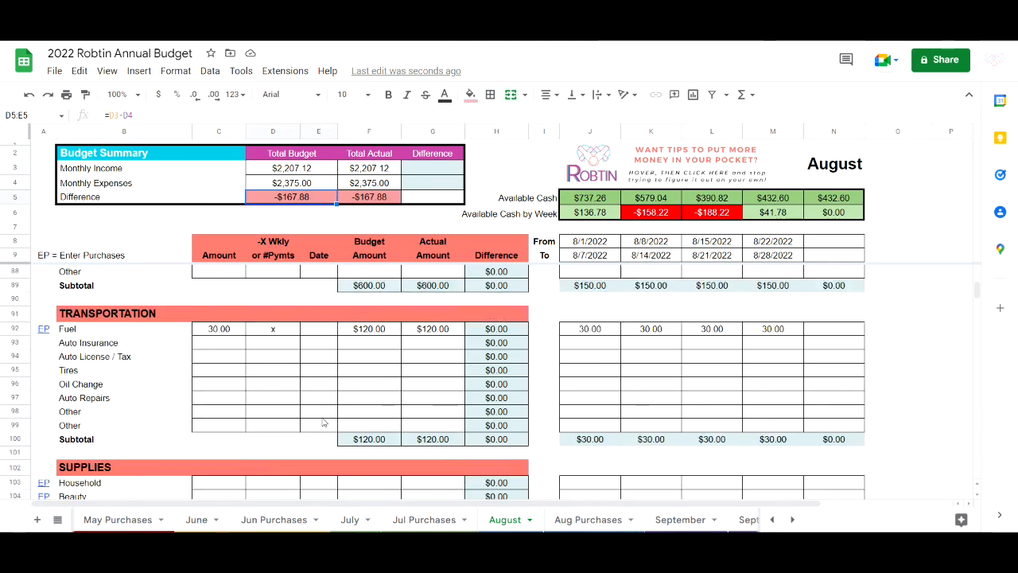
pyautogui.scroll(-8, 322, 422)
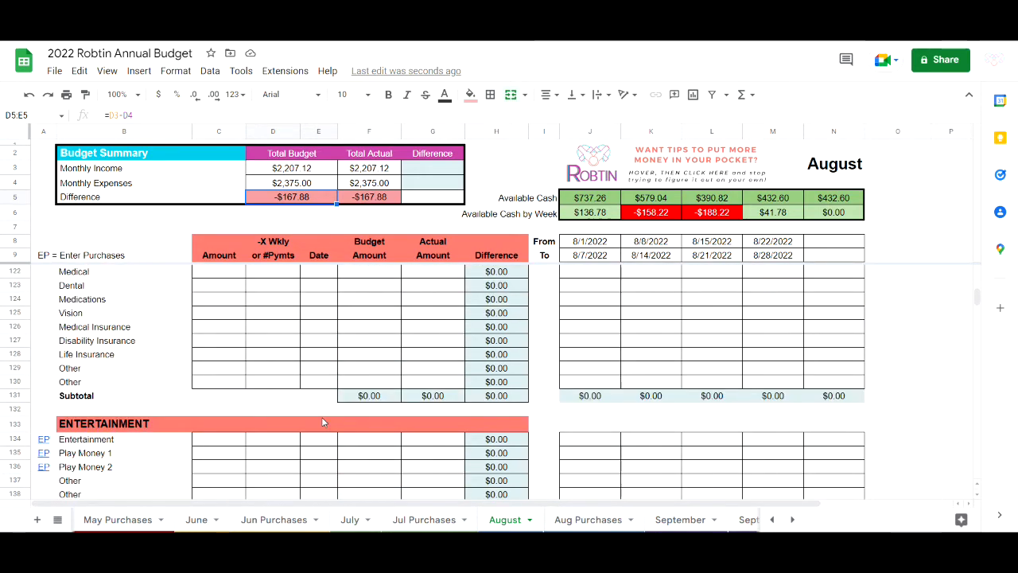
pyautogui.scroll(-8, 323, 420)
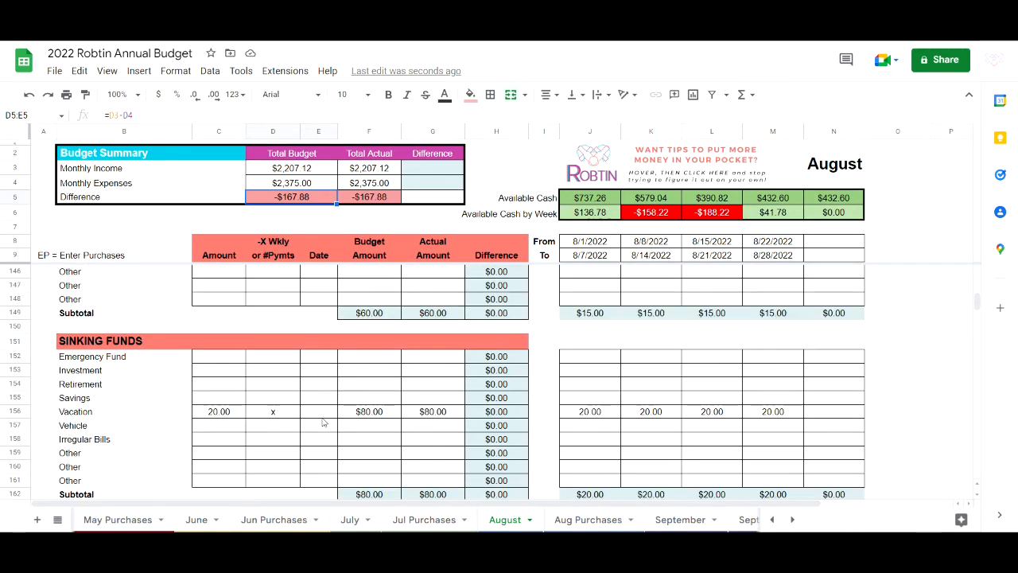
# - Return to August's Occassions section and examine the carried-over Birthdays amount and date cells, including how they link to July
pyautogui.scroll(14, 322, 421)
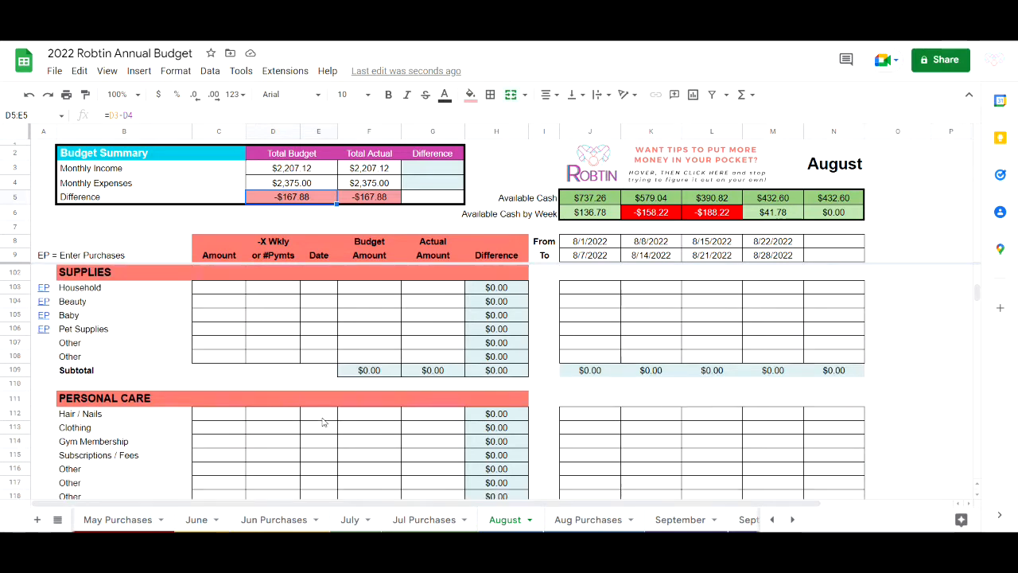
pyautogui.scroll(7, 323, 421)
pyautogui.scroll(5, 322, 422)
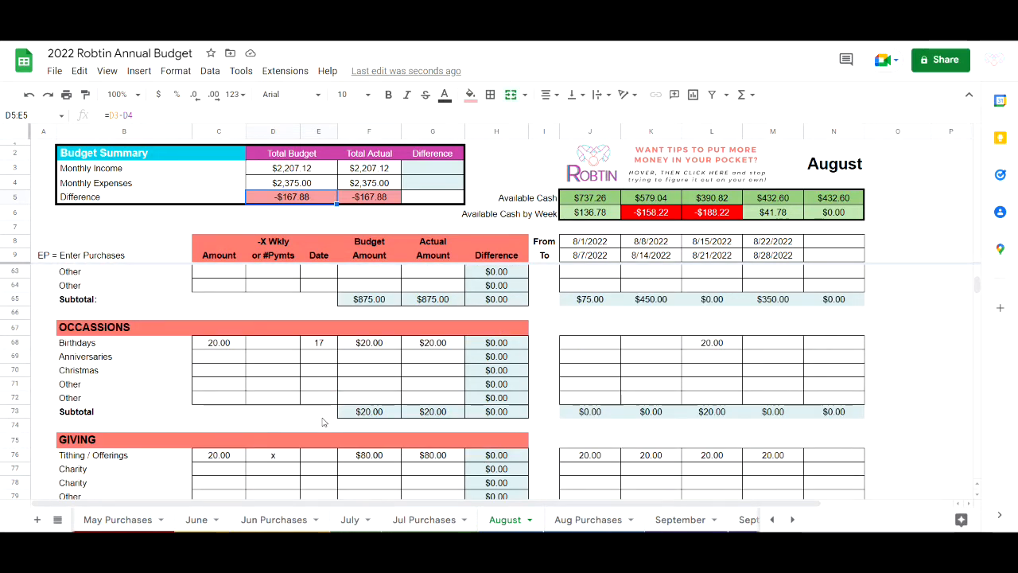
pyautogui.click(219, 345)
pyautogui.click(318, 345)
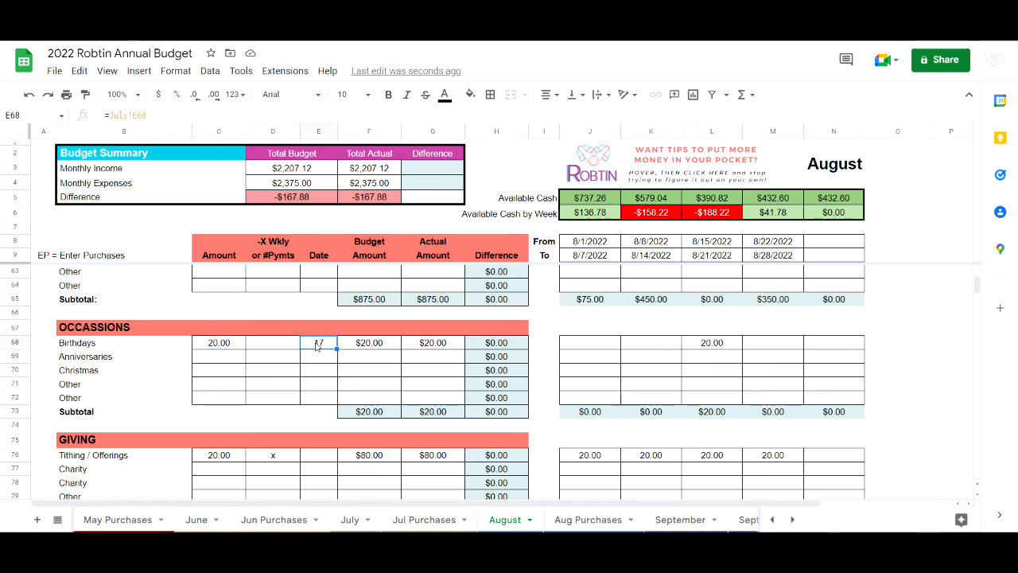
pyautogui.click(221, 343)
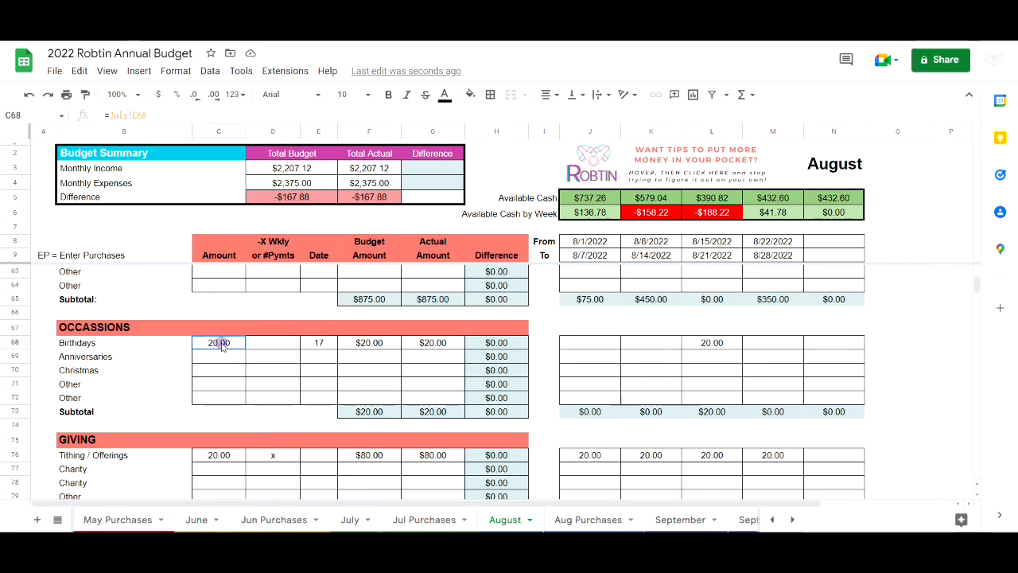
pyautogui.moveTo(247, 347); pyautogui.dragTo(308, 348)
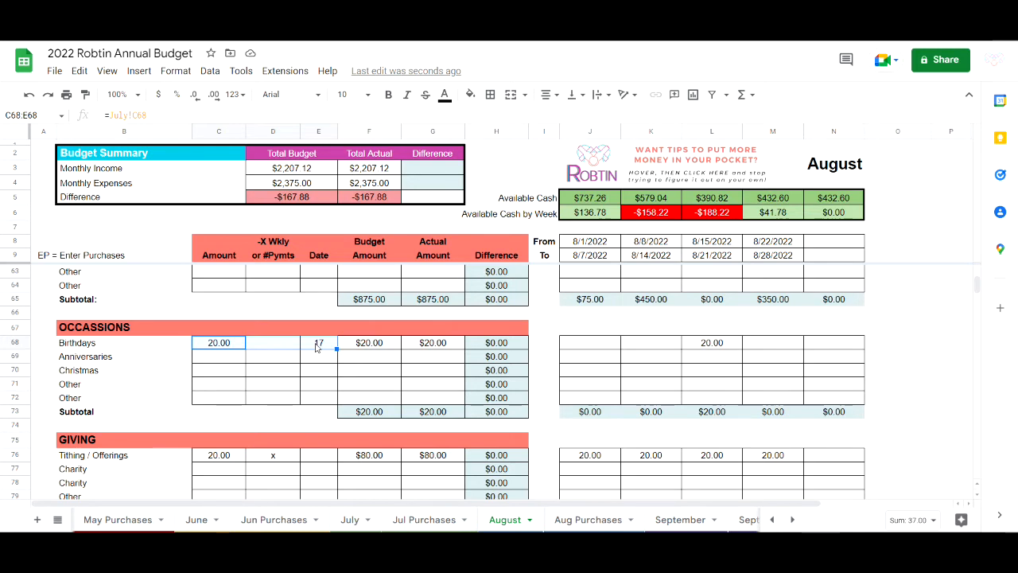
pyautogui.click(222, 345)
pyautogui.click(317, 343)
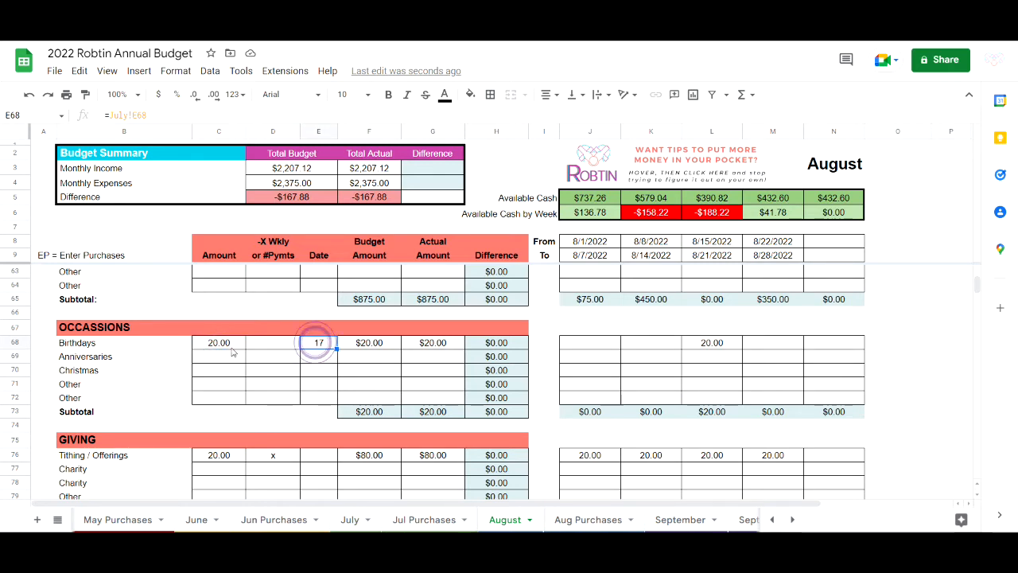
pyautogui.click(223, 345)
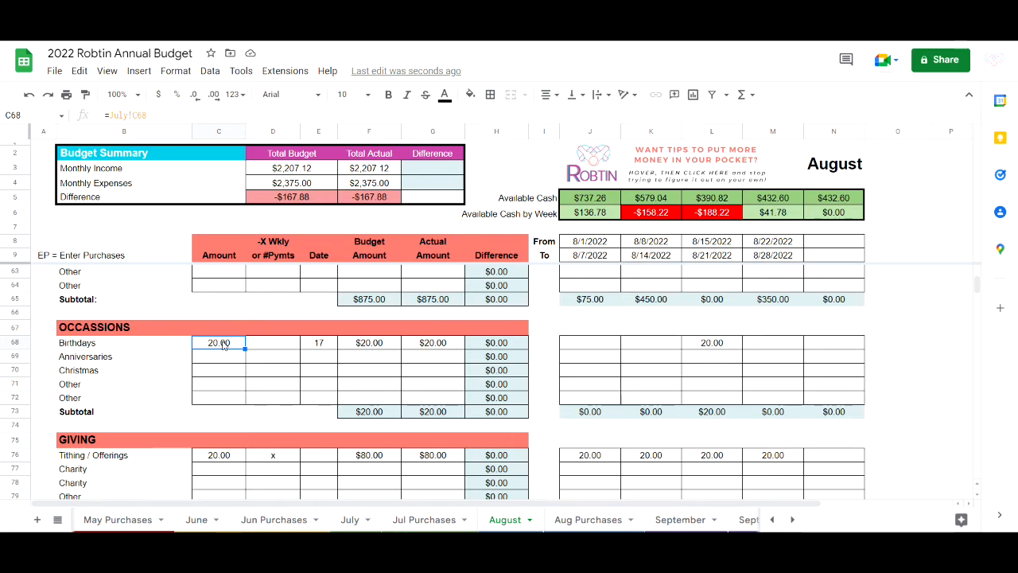
pyautogui.hotkey('shift', 'Right')
pyautogui.hotkey('shift', 'Right')
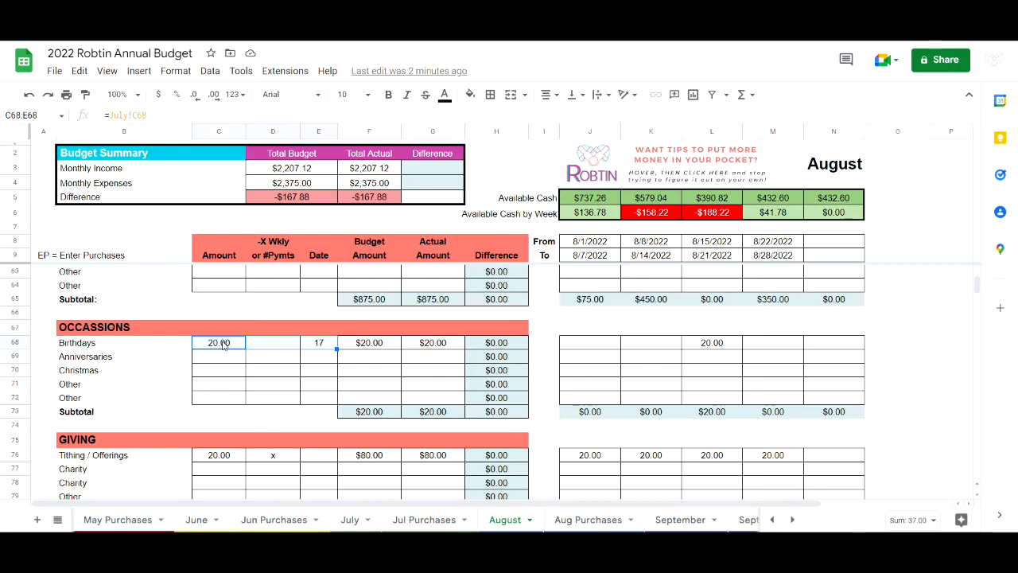
pyautogui.press('Down')
pyautogui.moveTo(224, 344); pyautogui.dragTo(308, 396)
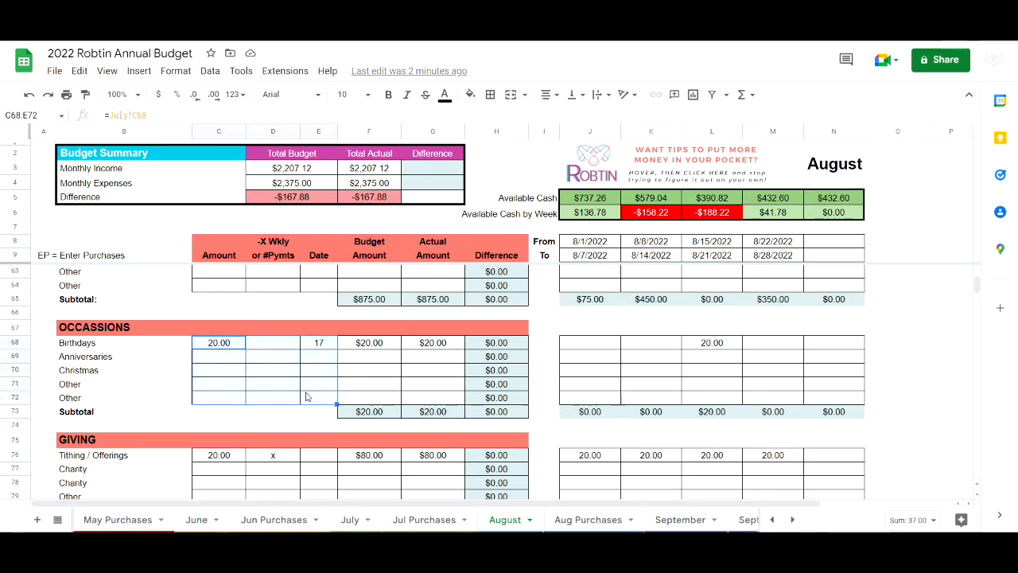
# - Clear the Birthdays amount, weekly and date cells in August's Occassions section
pyautogui.click(219, 347)
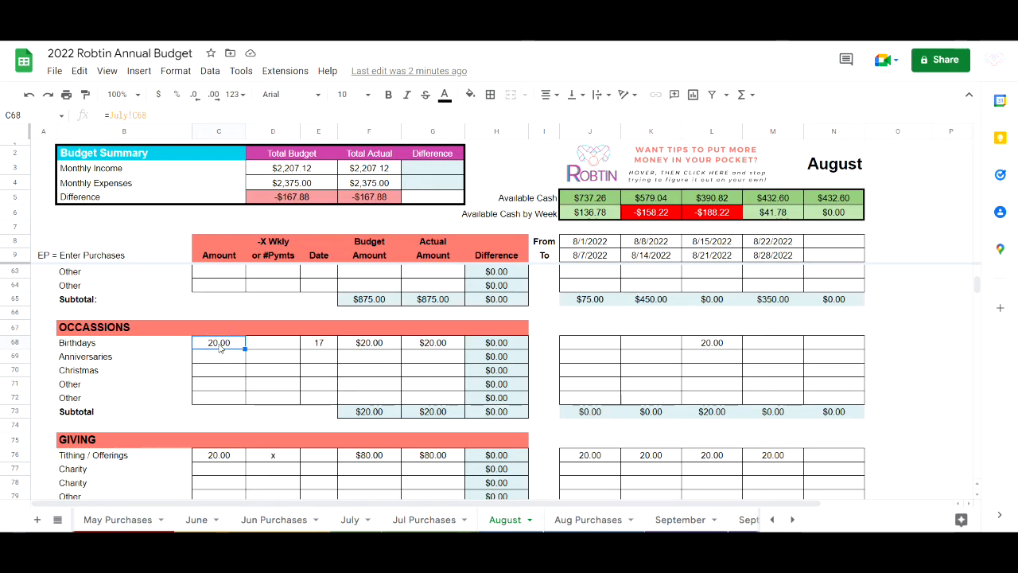
pyautogui.hotkey('shift', 'Right')
pyautogui.hotkey('shift', 'Right')
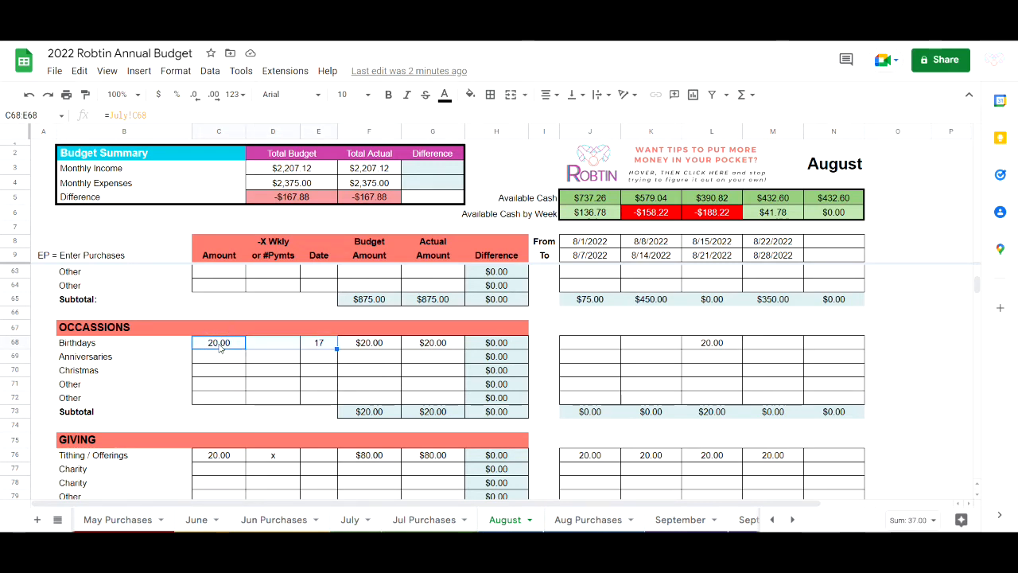
pyautogui.press('Delete')
pyautogui.press('Down')
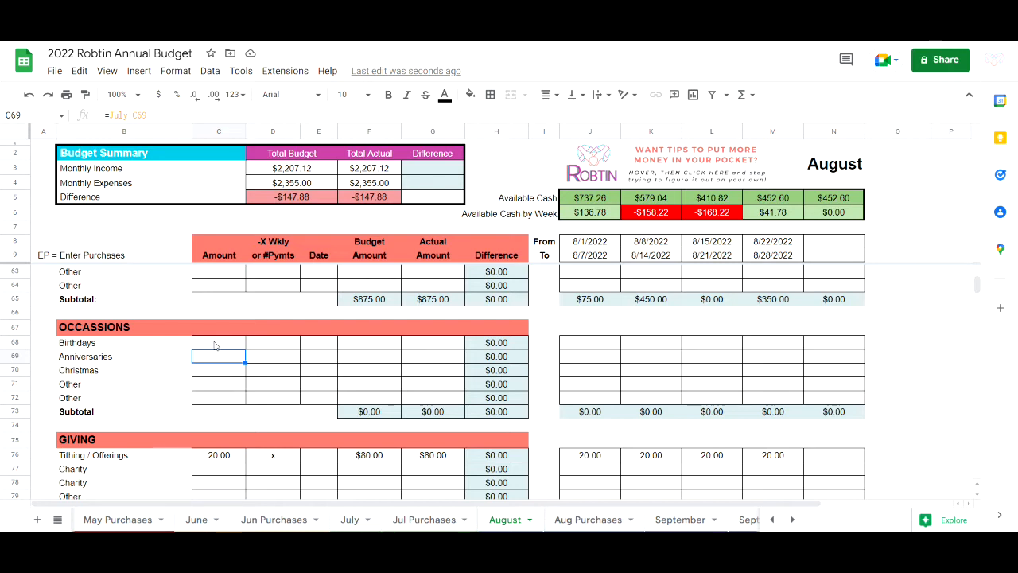
# - Check the Total Budget difference and review the remaining August expenses from Giving down to Sinking Funds for items to cut
pyautogui.scroll(-1, 214, 345)
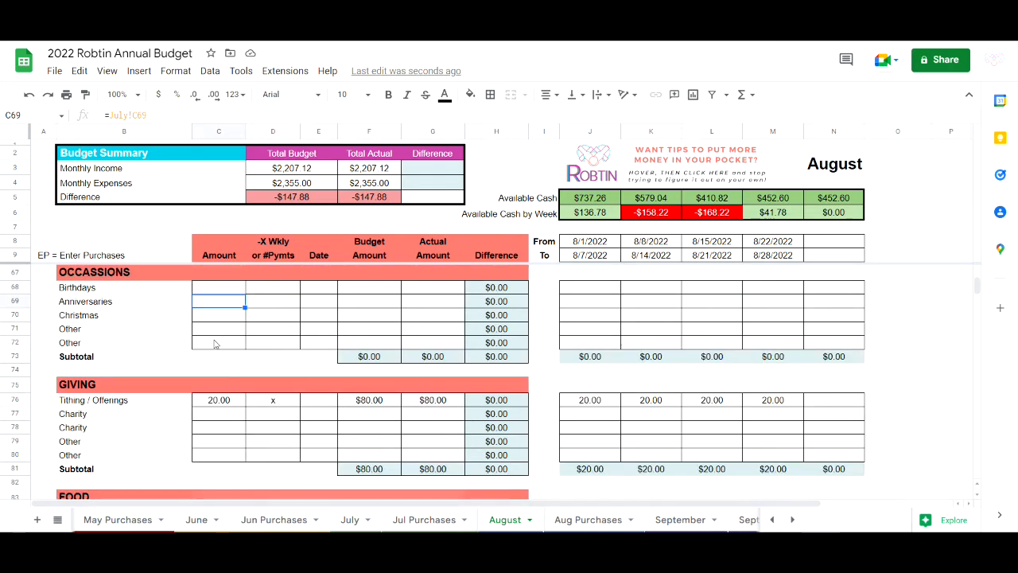
pyautogui.scroll(1, 227, 304)
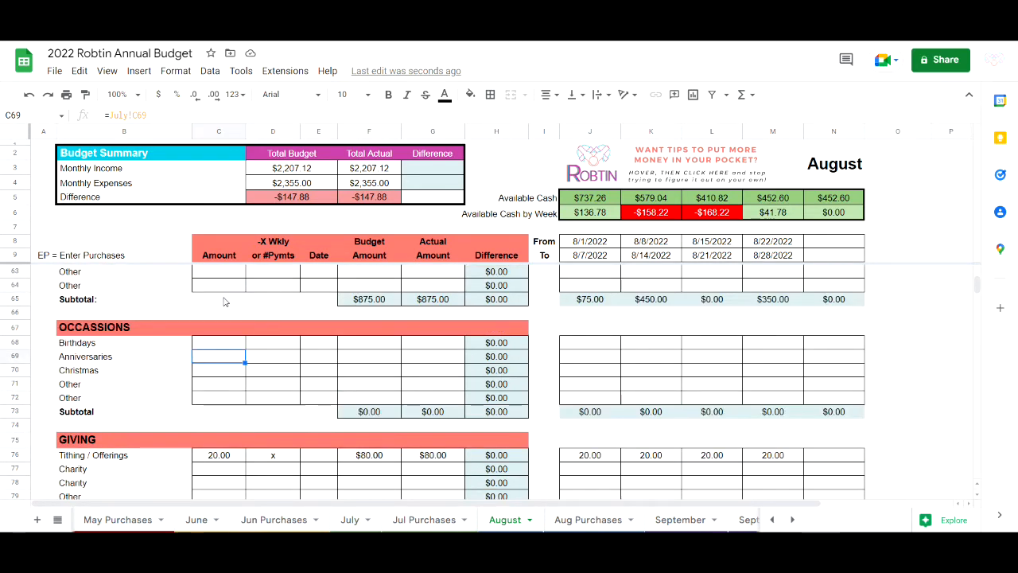
pyautogui.click(284, 199)
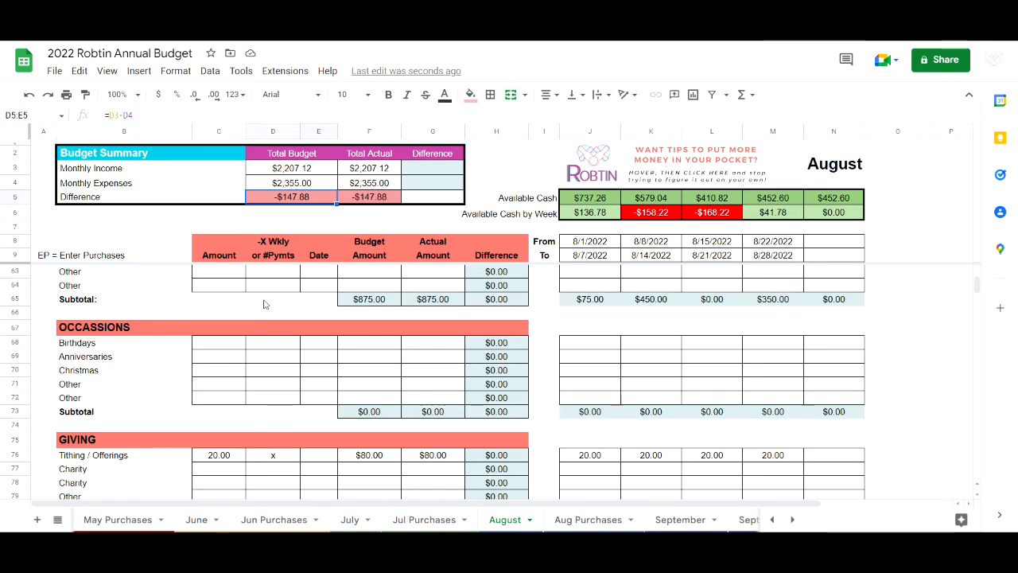
pyautogui.scroll(-1, 251, 355)
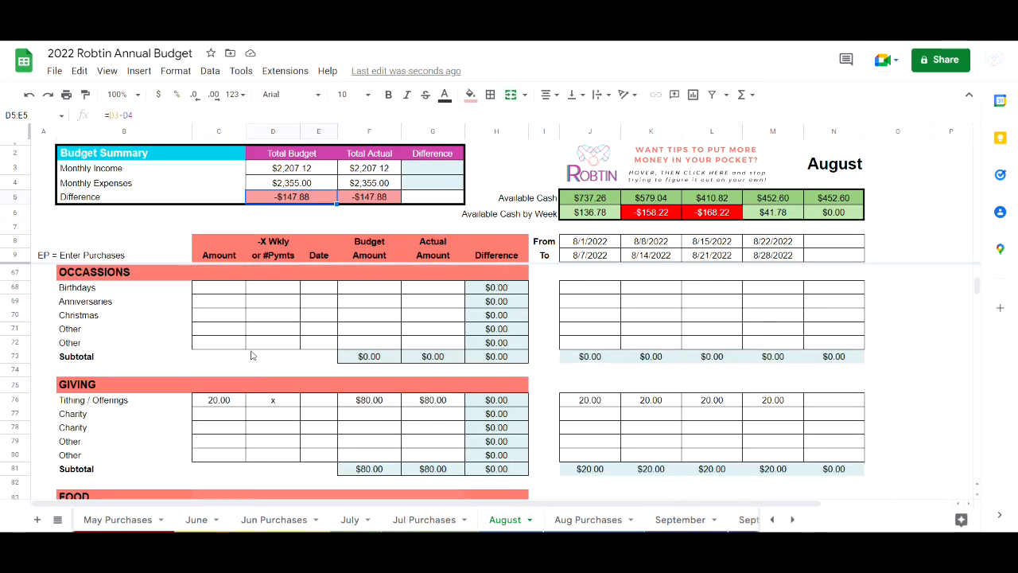
pyautogui.scroll(-5, 252, 356)
pyautogui.scroll(3, 251, 355)
pyautogui.scroll(1, 252, 355)
pyautogui.moveTo(219, 357); pyautogui.dragTo(267, 359)
pyautogui.scroll(-7, 249, 378)
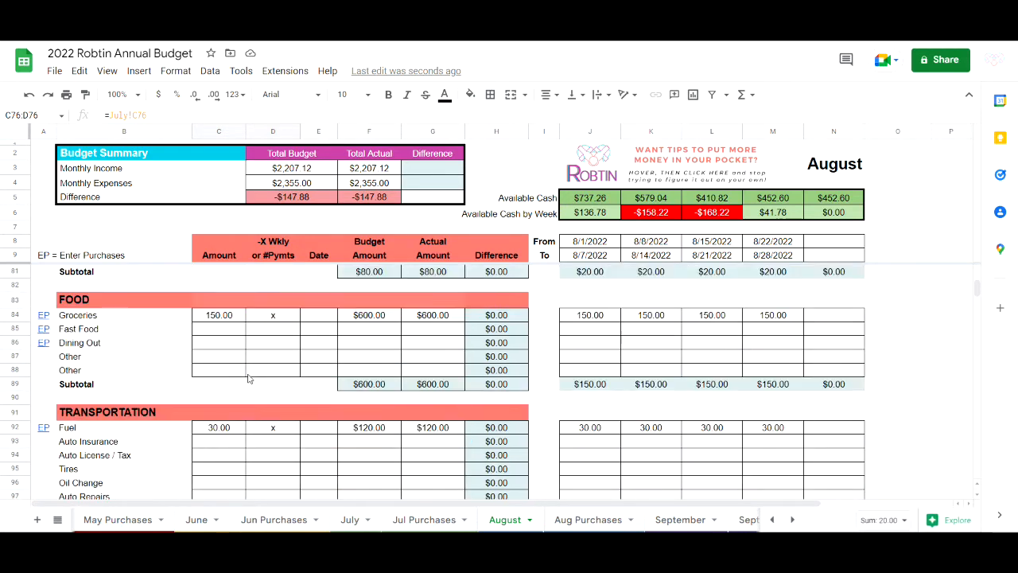
pyautogui.scroll(6, 248, 378)
pyautogui.scroll(2, 248, 379)
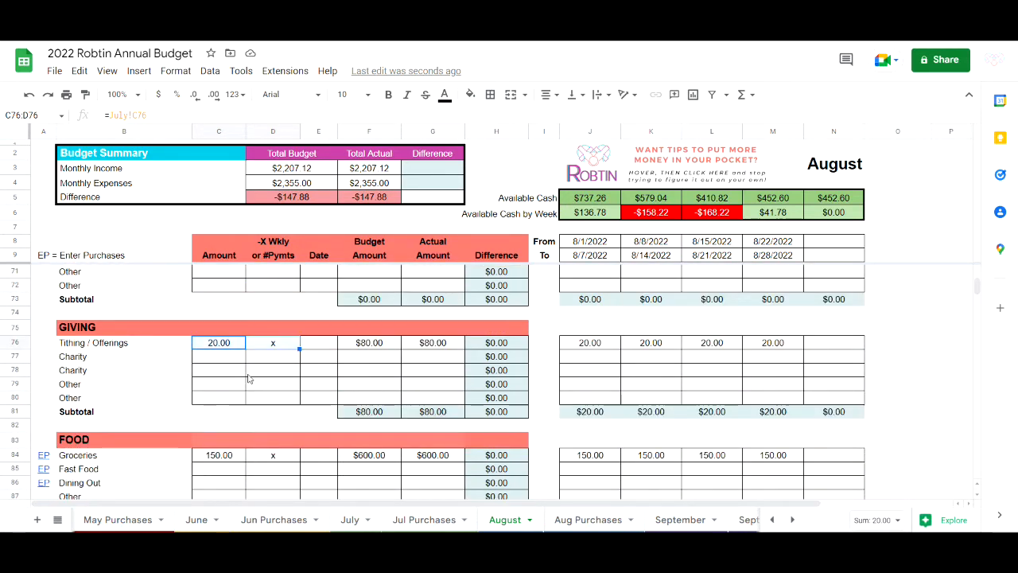
pyautogui.scroll(-5, 248, 379)
pyautogui.scroll(-12, 248, 378)
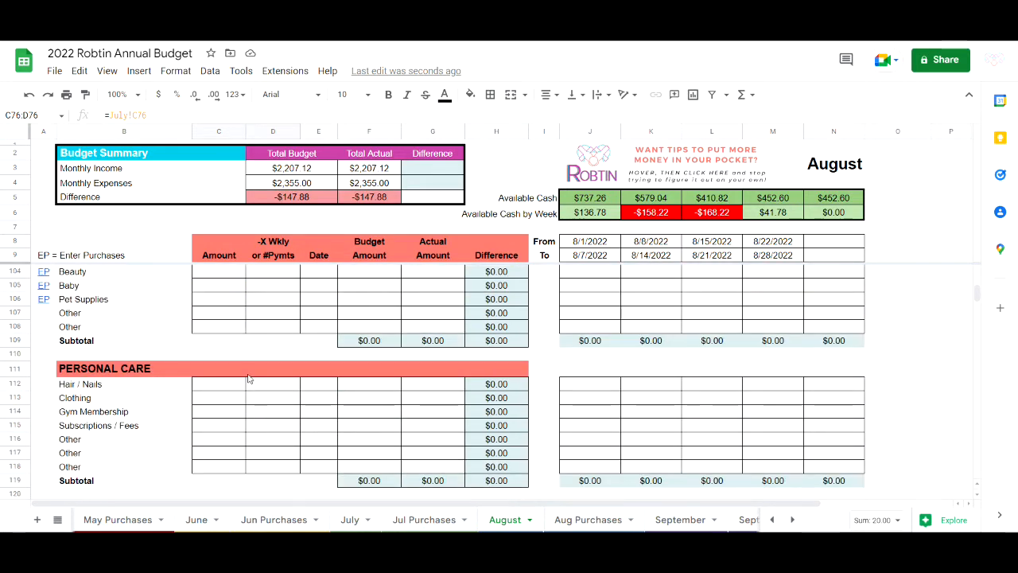
pyautogui.scroll(-6, 248, 379)
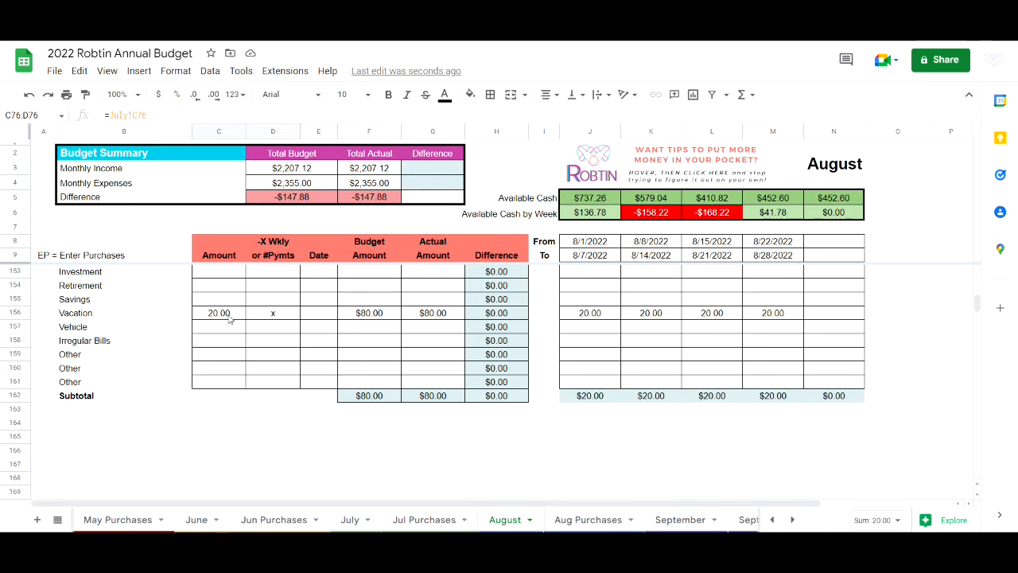
# - Clear the Vacation amount and its weekly mark in August's Sinking Funds section, and check the Total Budget difference
pyautogui.click(228, 318)
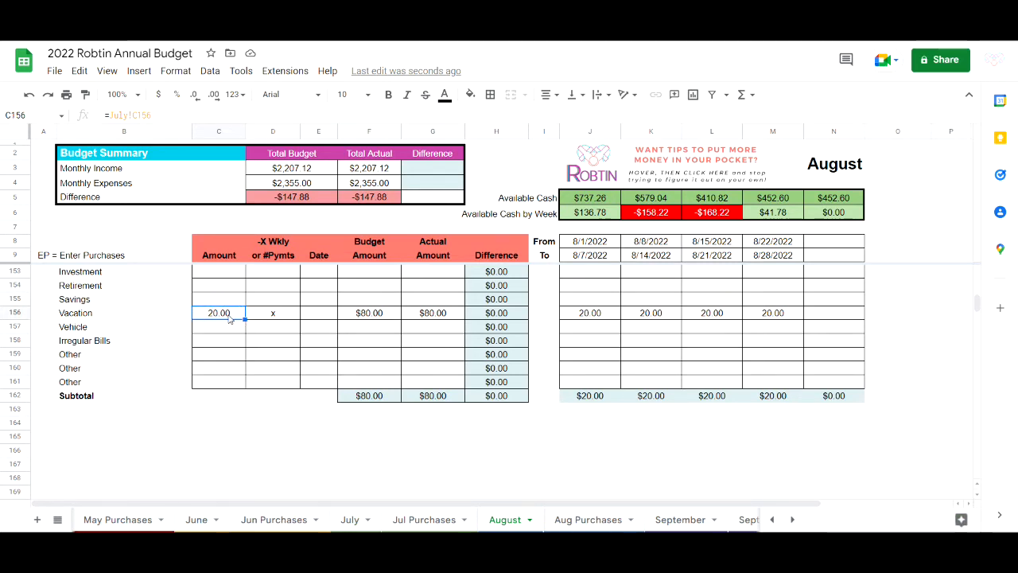
pyautogui.press('Delete')
pyautogui.press('Right')
pyautogui.press('Delete')
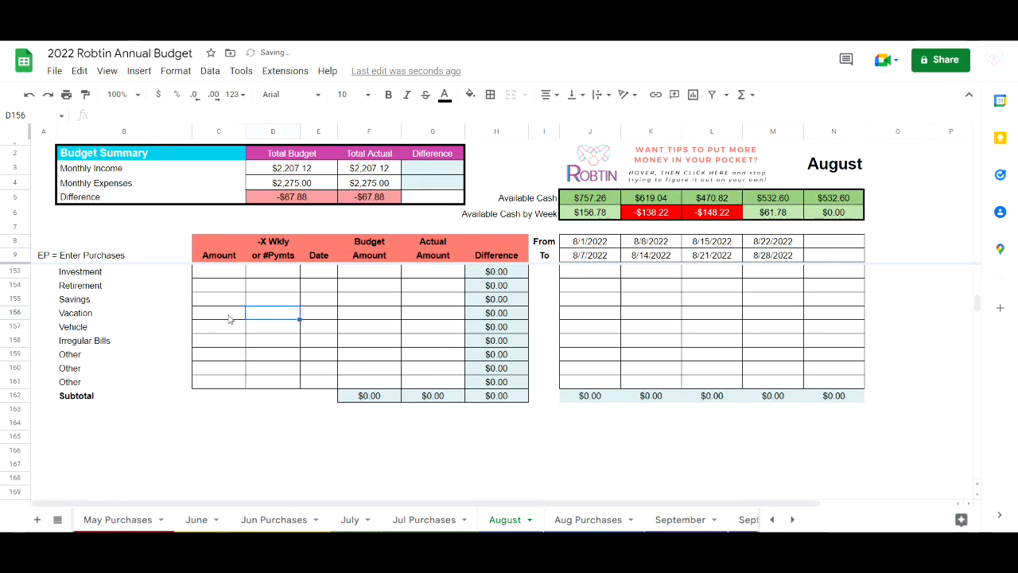
pyautogui.click(288, 198)
# - Clear the Expense 1 amount and its weekly mark in August's Other section
pyautogui.scroll(5, 257, 306)
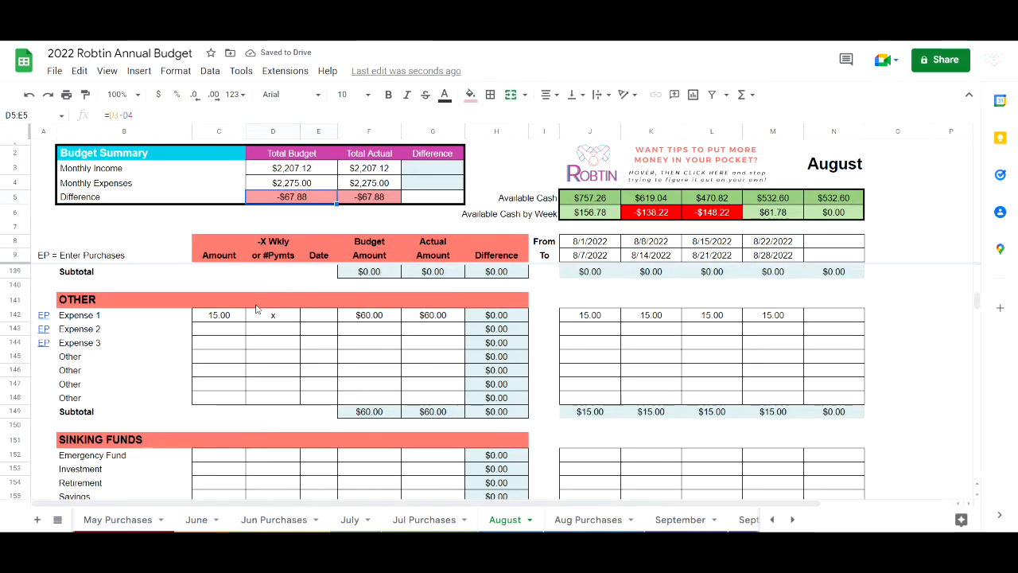
pyautogui.moveTo(234, 318); pyautogui.dragTo(265, 318)
pyautogui.press('Delete')
pyautogui.press('Down')
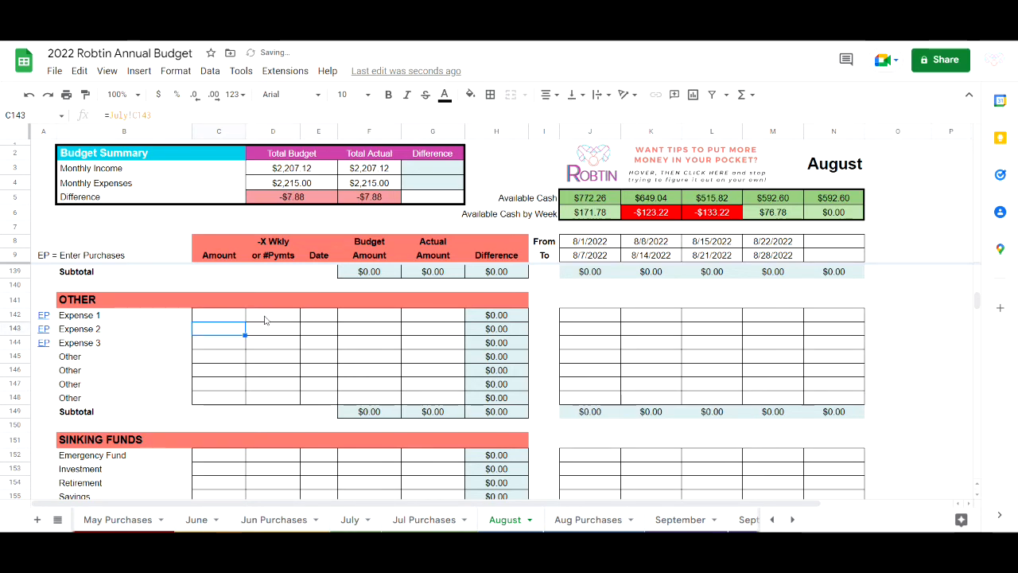
# - Enter 50 as the amount in the first unused Income row, directly below Side Hustle, in August's Income section
pyautogui.scroll(6, 257, 388)
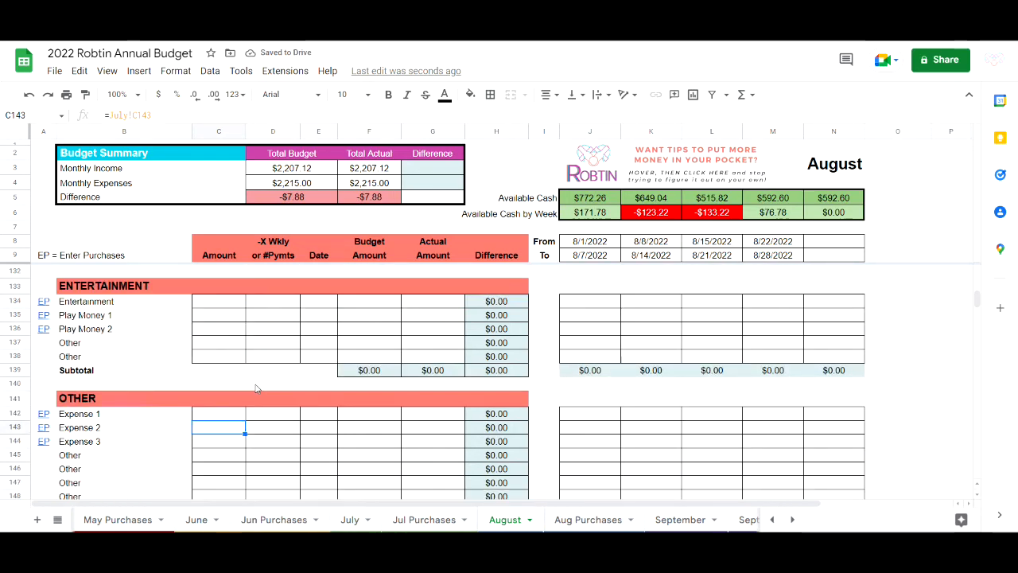
pyautogui.scroll(20, 257, 388)
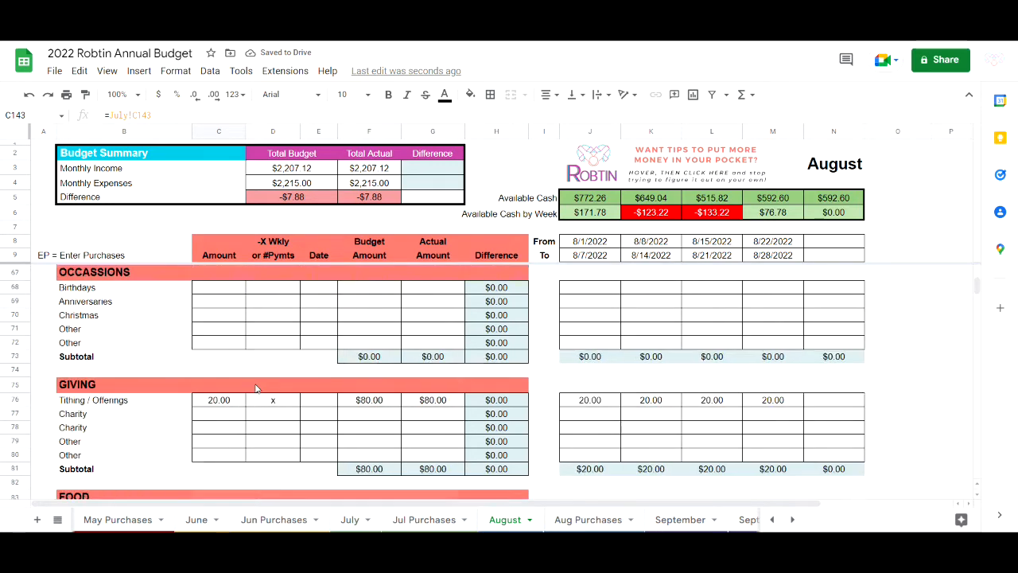
pyautogui.scroll(8, 256, 389)
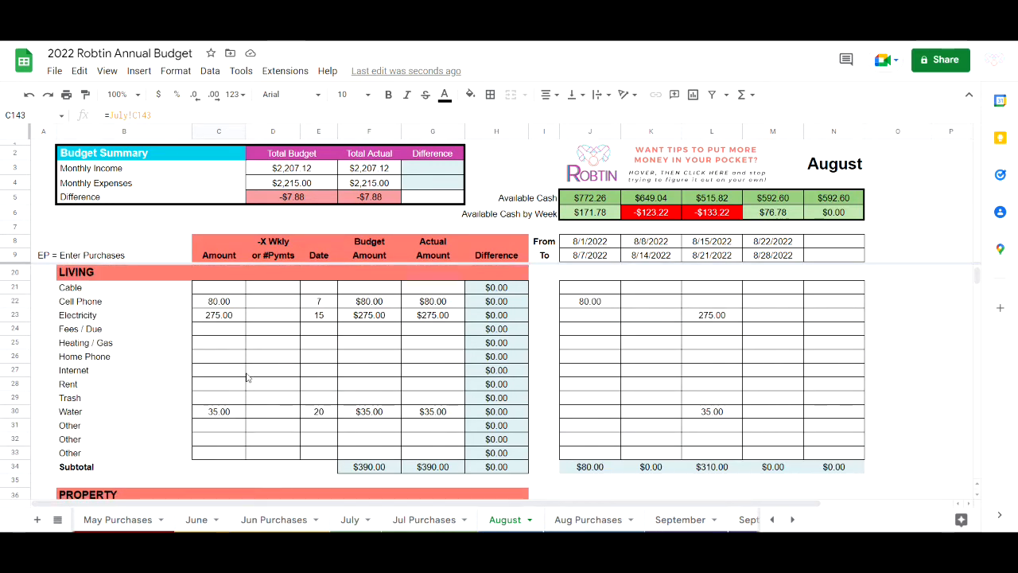
pyautogui.scroll(3, 247, 378)
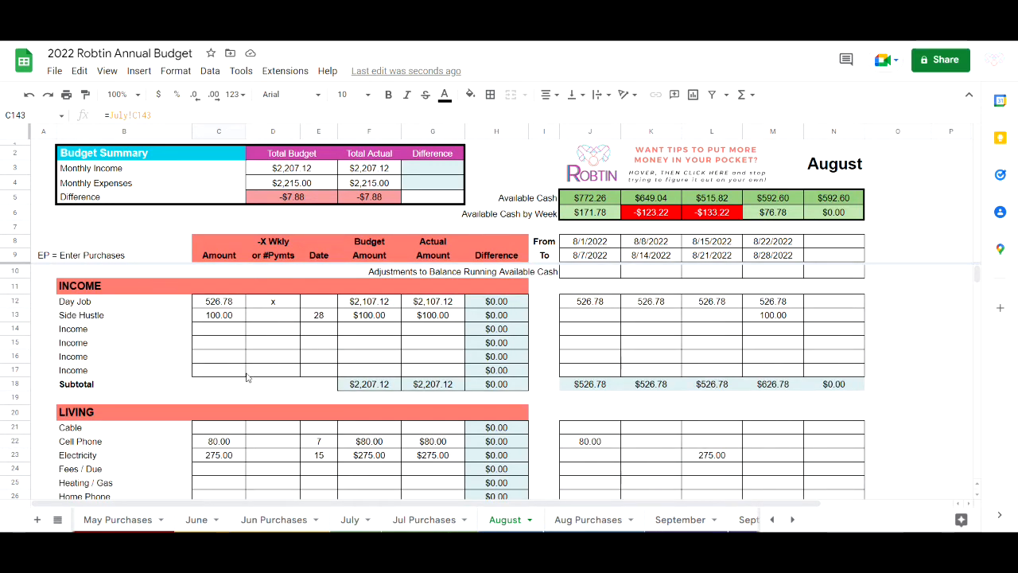
pyautogui.click(212, 330)
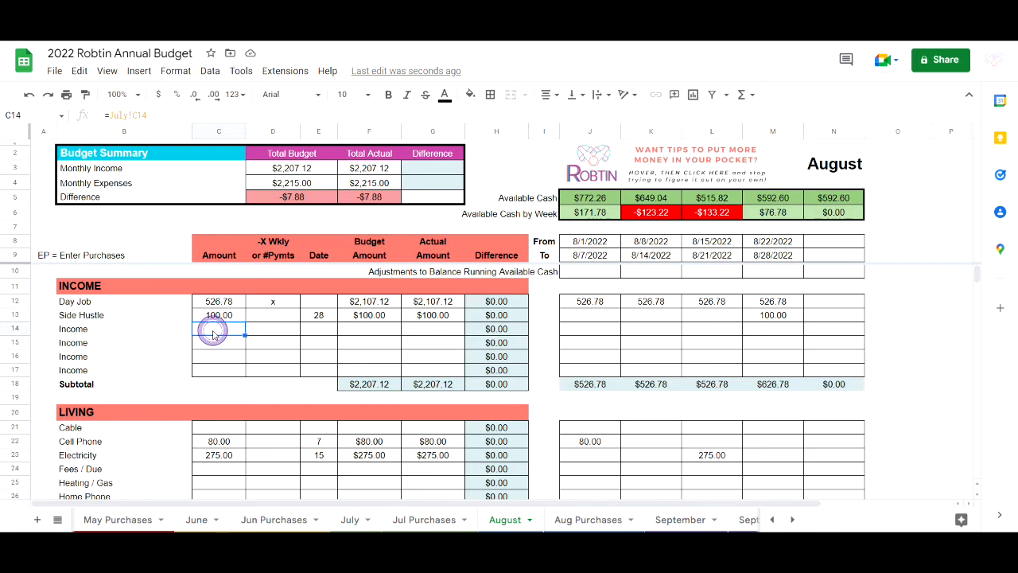
pyautogui.write('50')
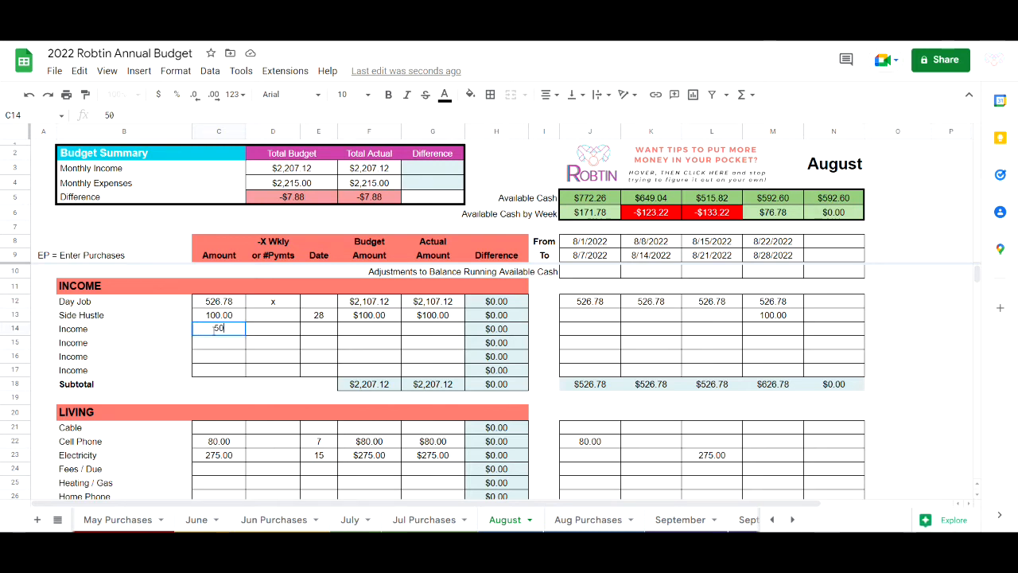
pyautogui.press('Tab')
# - Check the new income row's weekly columns and set its date to 1
pyautogui.press('Tab')
pyautogui.press('Tab')
pyautogui.press('Tab')
pyautogui.press('Tab')
pyautogui.press('Tab')
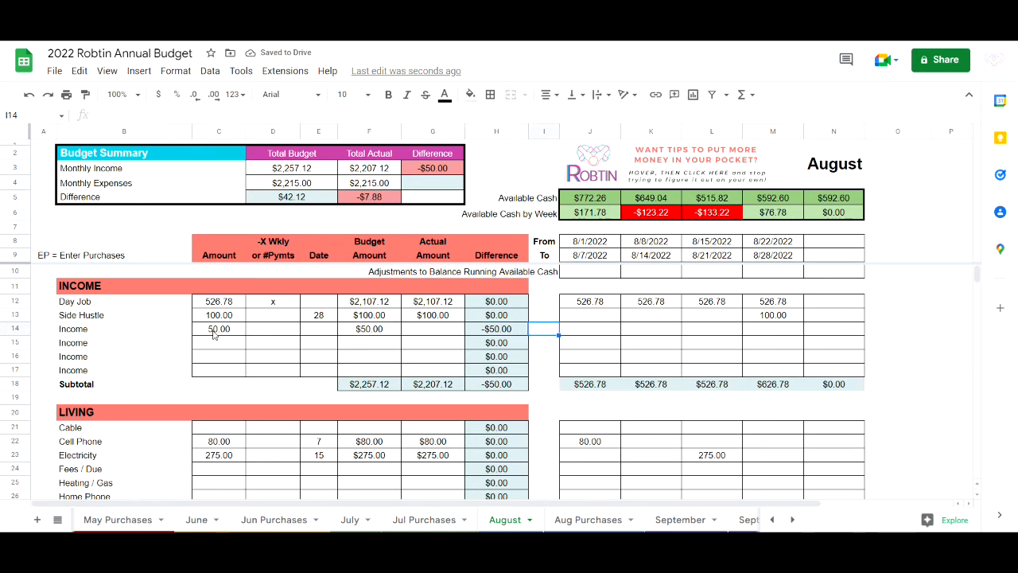
pyautogui.press('Tab')
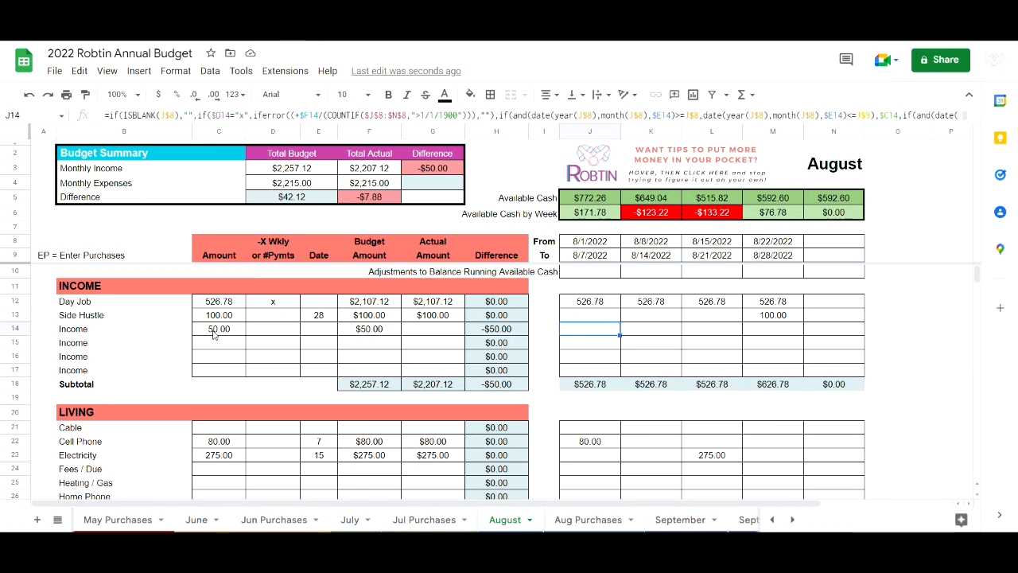
pyautogui.press('Left')
pyautogui.press('Left')
pyautogui.press('Left')
pyautogui.press('Left')
pyautogui.press('Left')
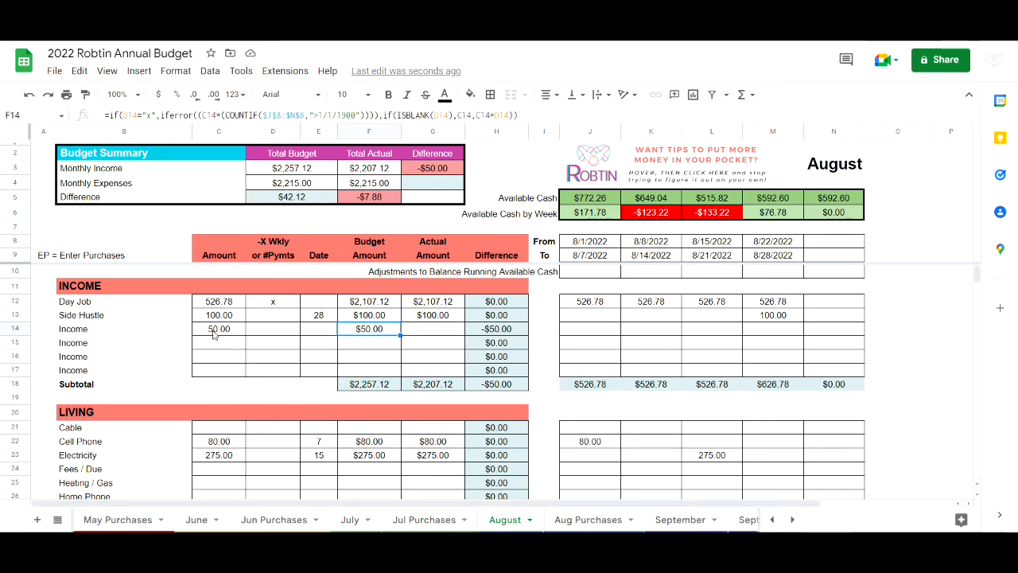
pyautogui.write('1')
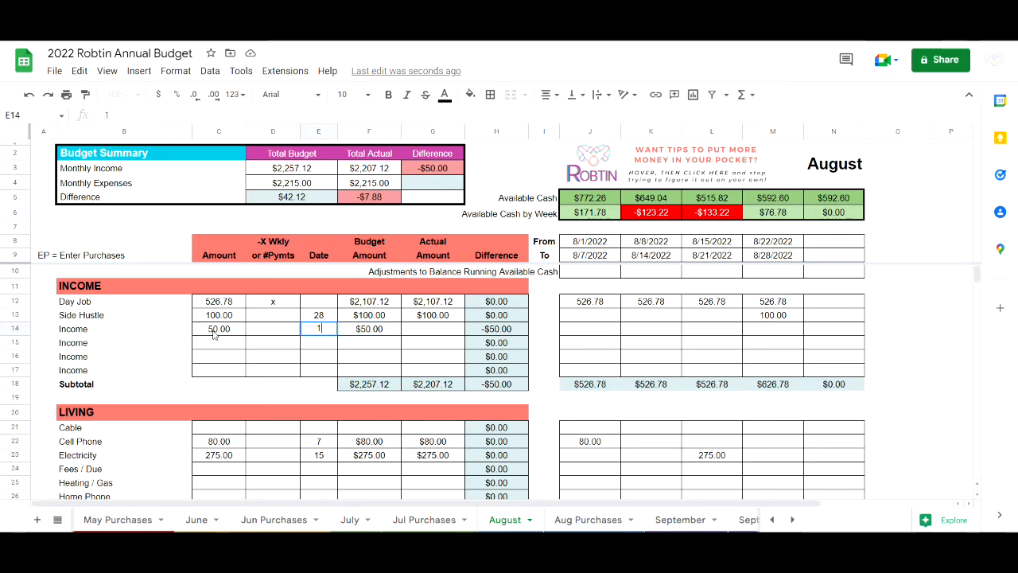
pyautogui.press('Tab')
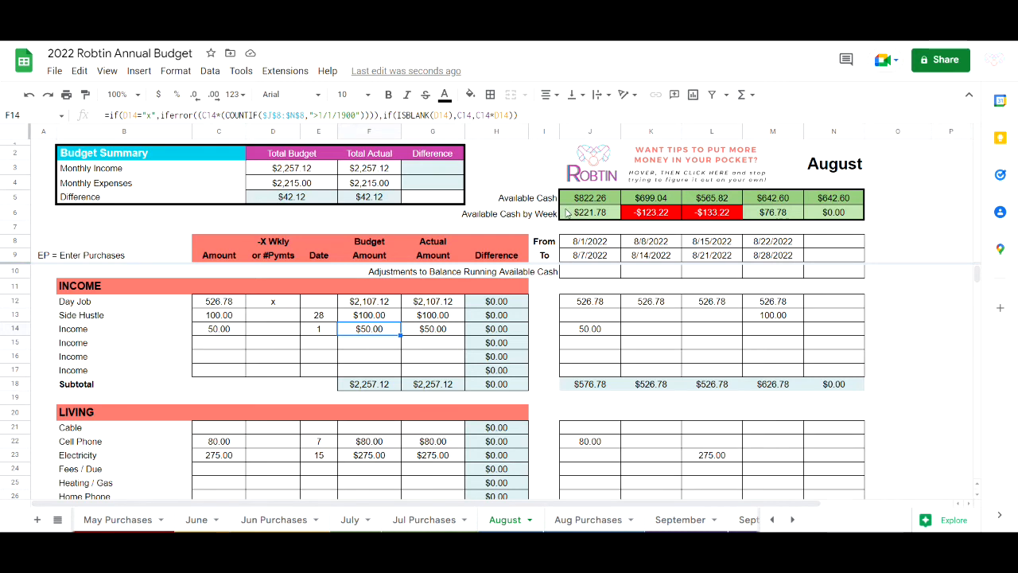
# - Examine August's Available Cash row and the weekly Available Cash by Week values, from the first week through the fourth
pyautogui.moveTo(587, 199); pyautogui.dragTo(837, 204)
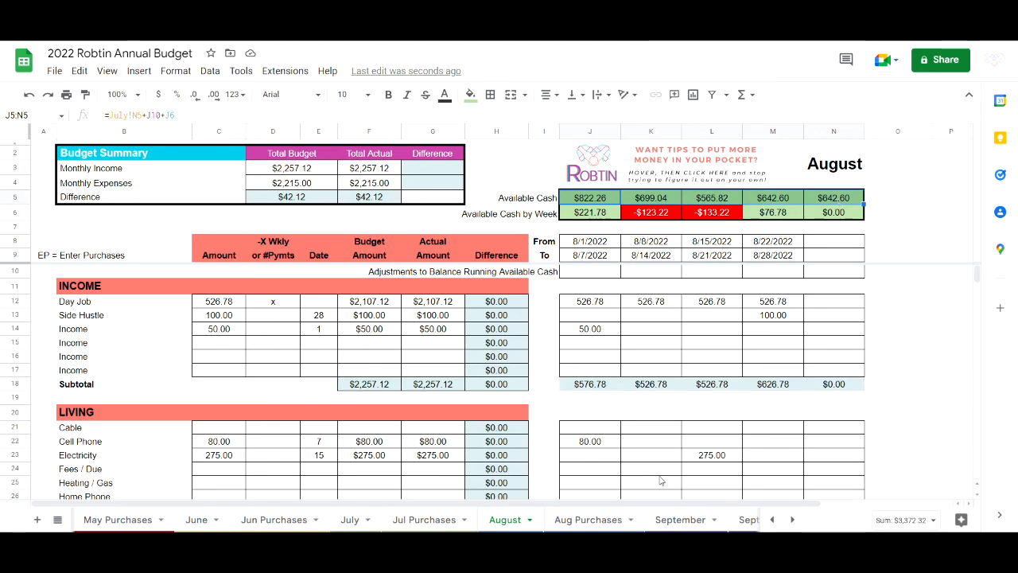
pyautogui.click(600, 211)
pyautogui.click(653, 211)
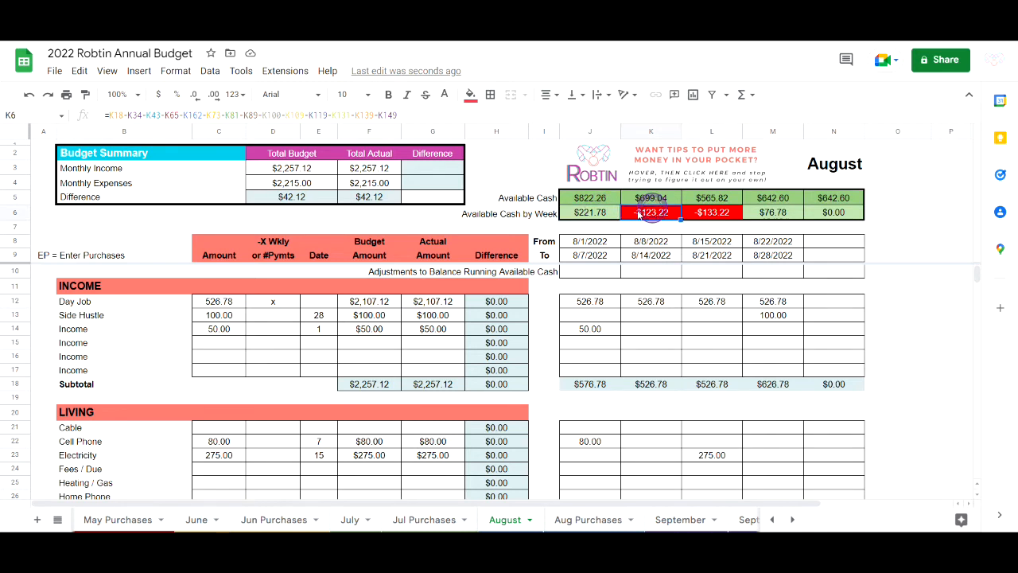
pyautogui.click(586, 213)
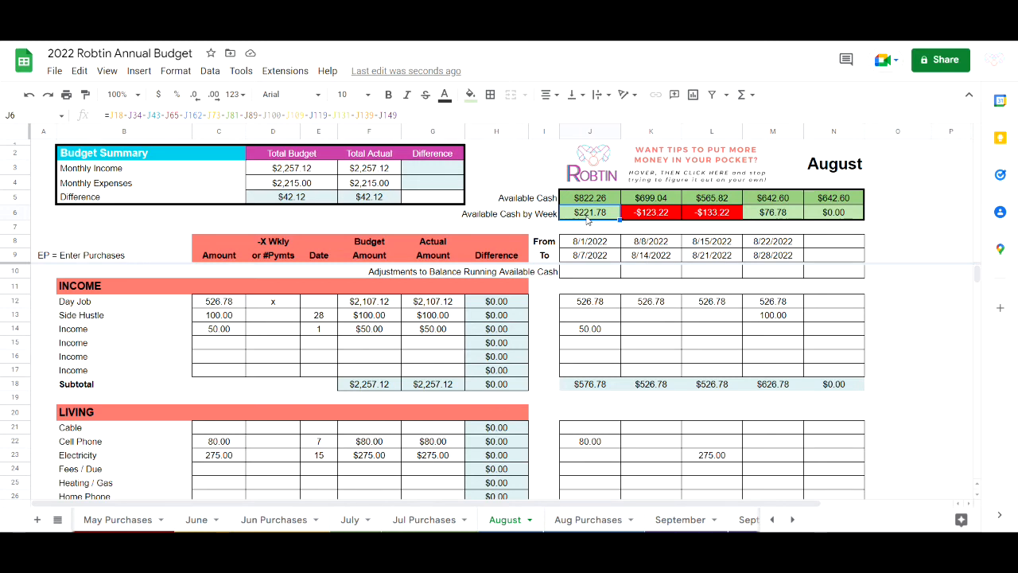
pyautogui.click(660, 214)
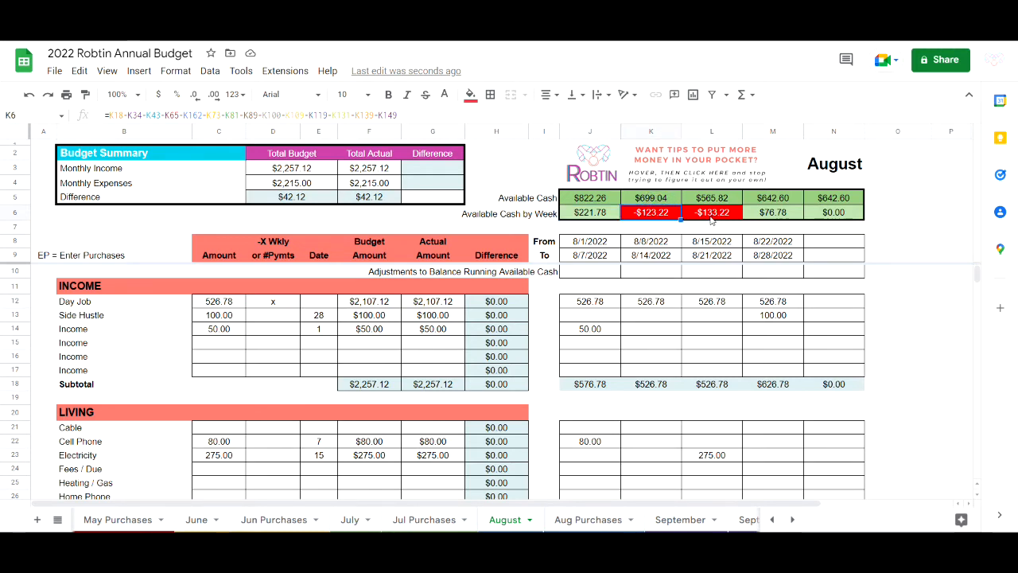
pyautogui.click(713, 214)
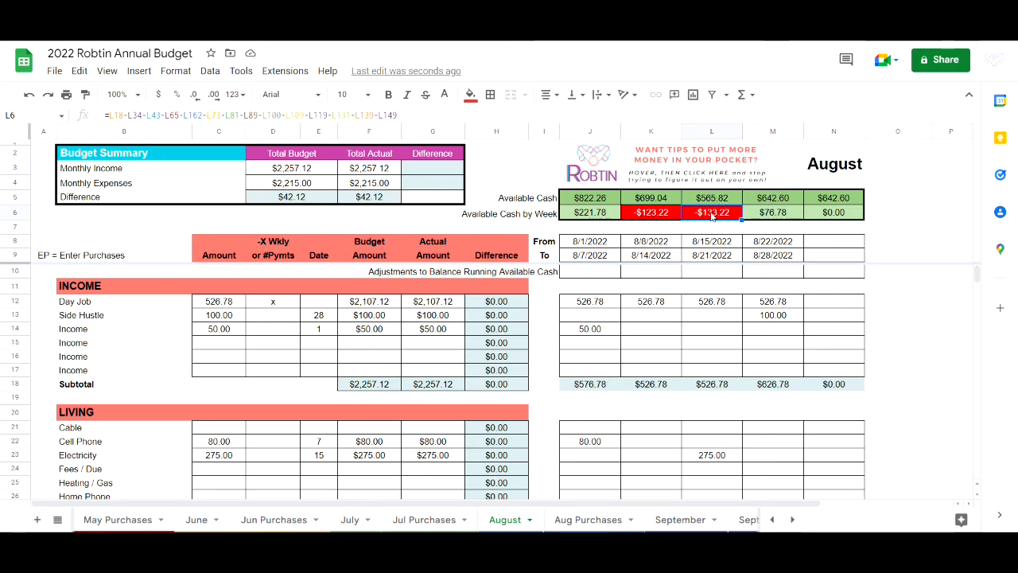
pyautogui.click(778, 218)
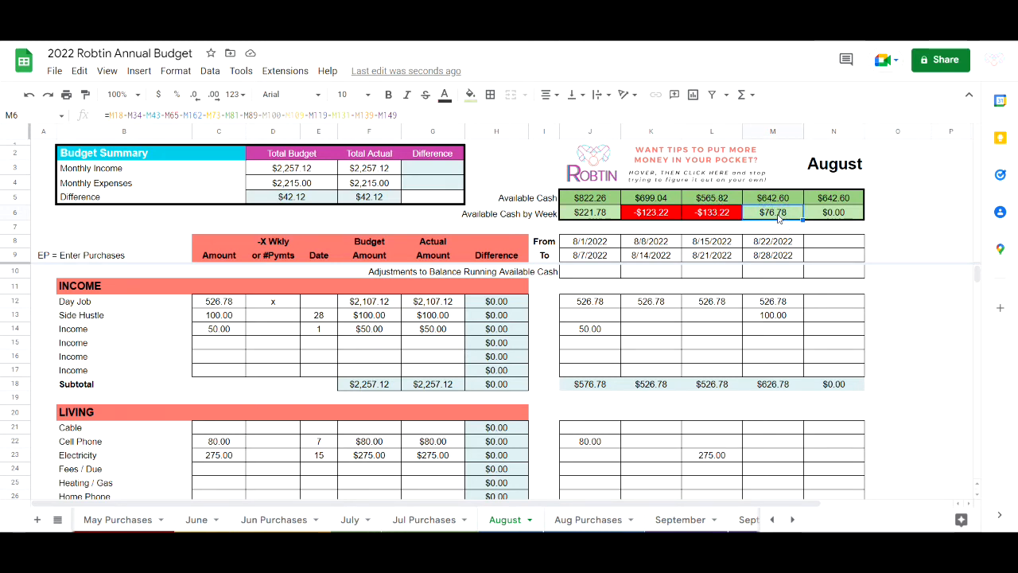
# - Clear the Tithing / Offerings amount and its weekly mark in July's Giving section
pyautogui.click(355, 519)
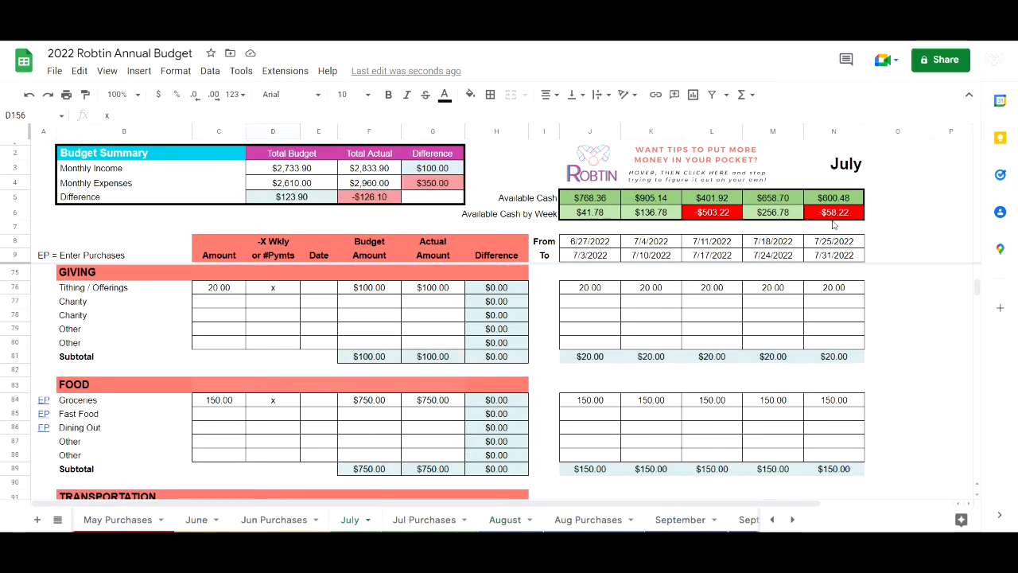
pyautogui.scroll(-1, 657, 358)
pyautogui.scroll(3, 512, 381)
pyautogui.click(230, 348)
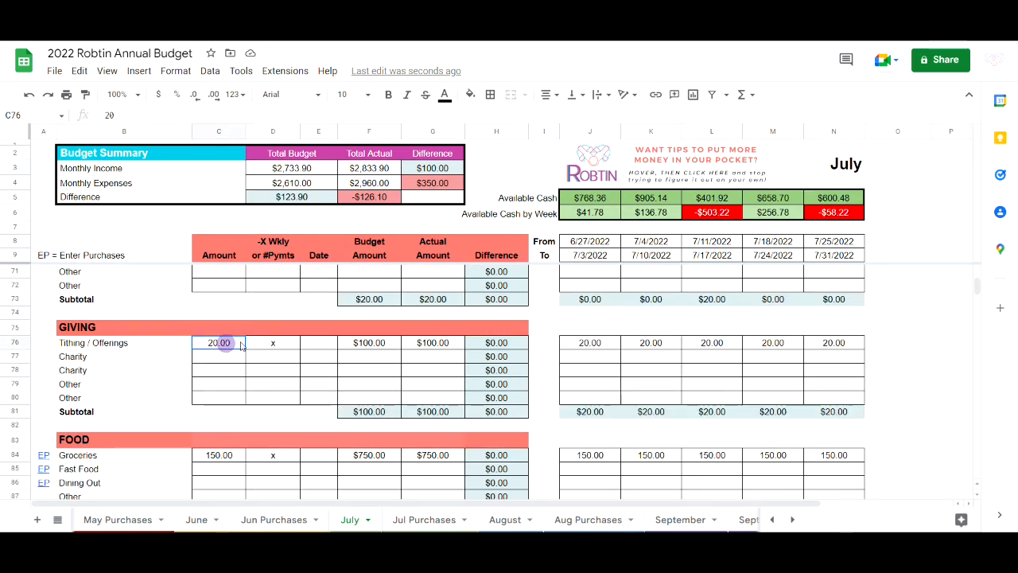
pyautogui.press('Delete')
pyautogui.press('Down')
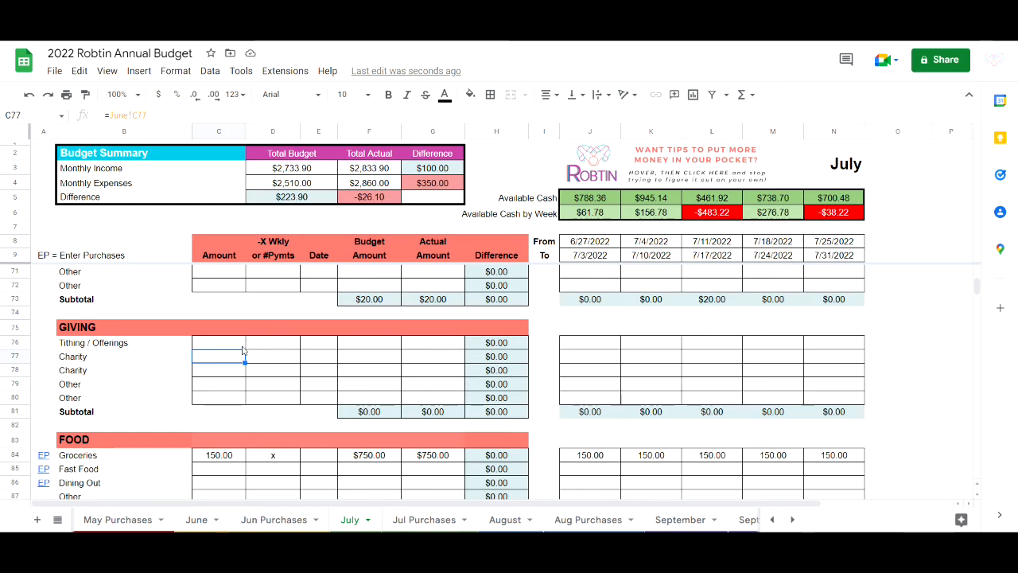
pyautogui.click(242, 345)
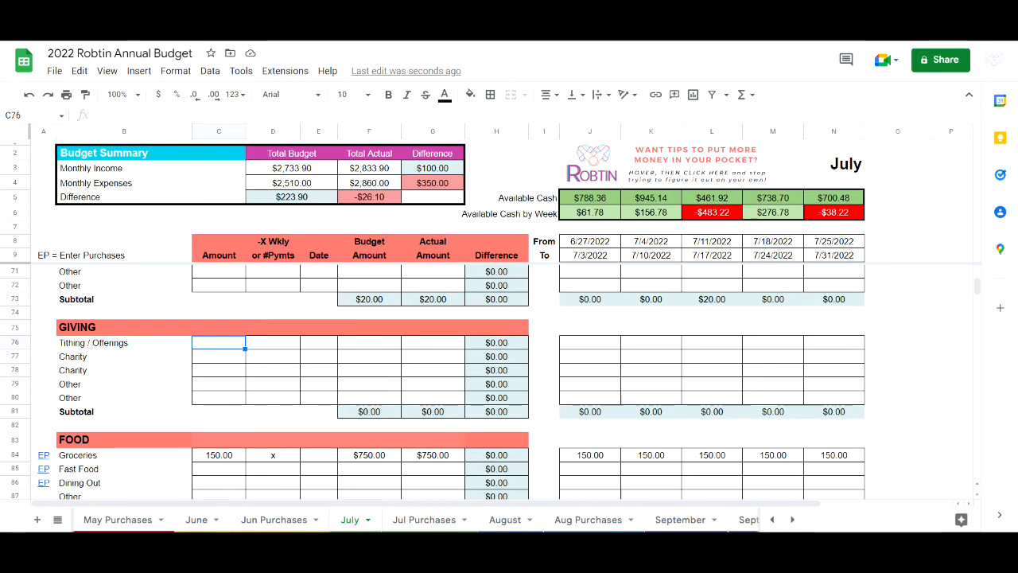
# - Check the August summary, and review September's carried-over entries from Income through Supplies
pyautogui.click(503, 520)
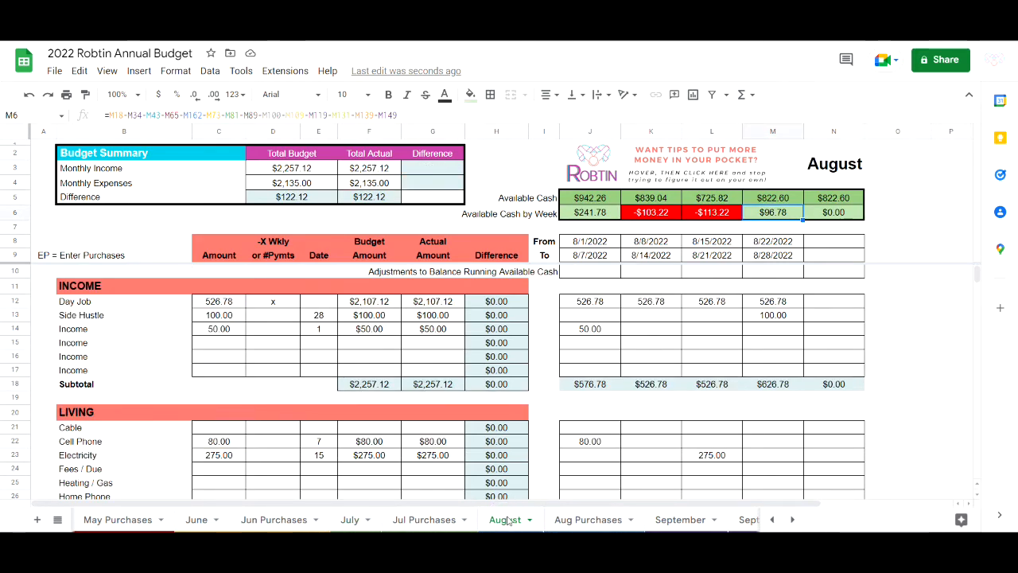
pyautogui.click(677, 520)
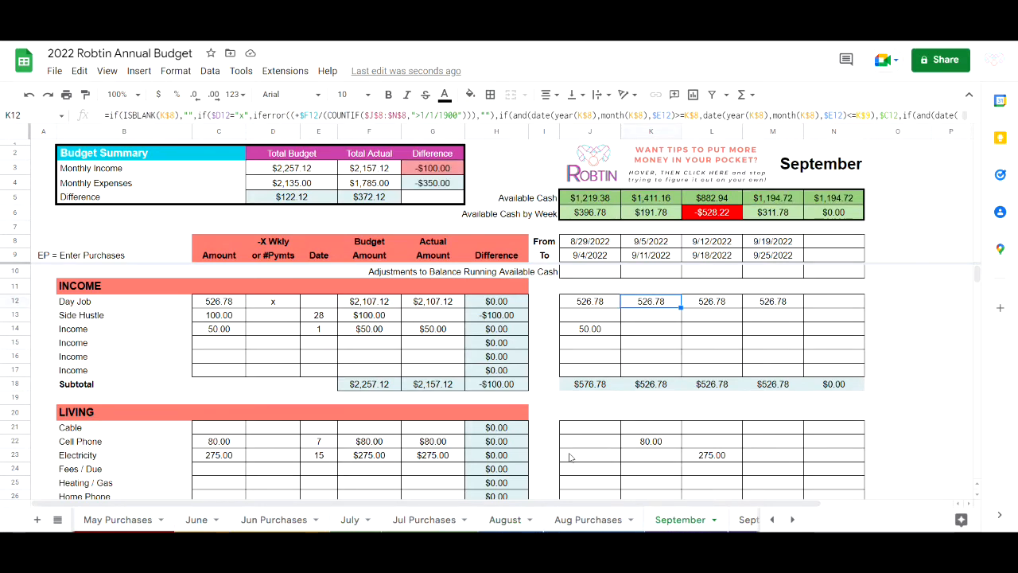
pyautogui.scroll(-5, 537, 453)
pyautogui.scroll(-2, 537, 452)
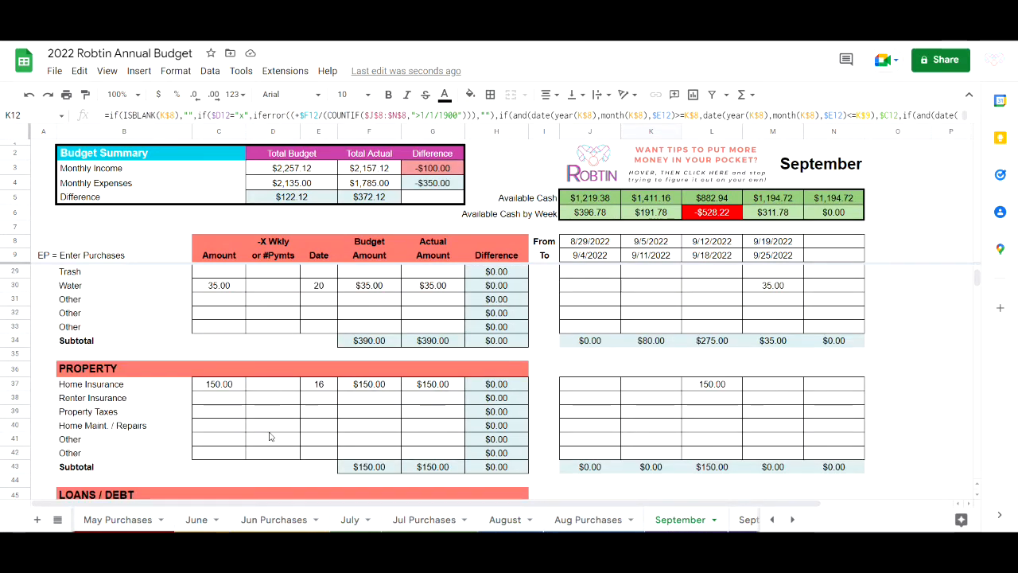
pyautogui.scroll(-4, 270, 436)
pyautogui.scroll(-5, 270, 436)
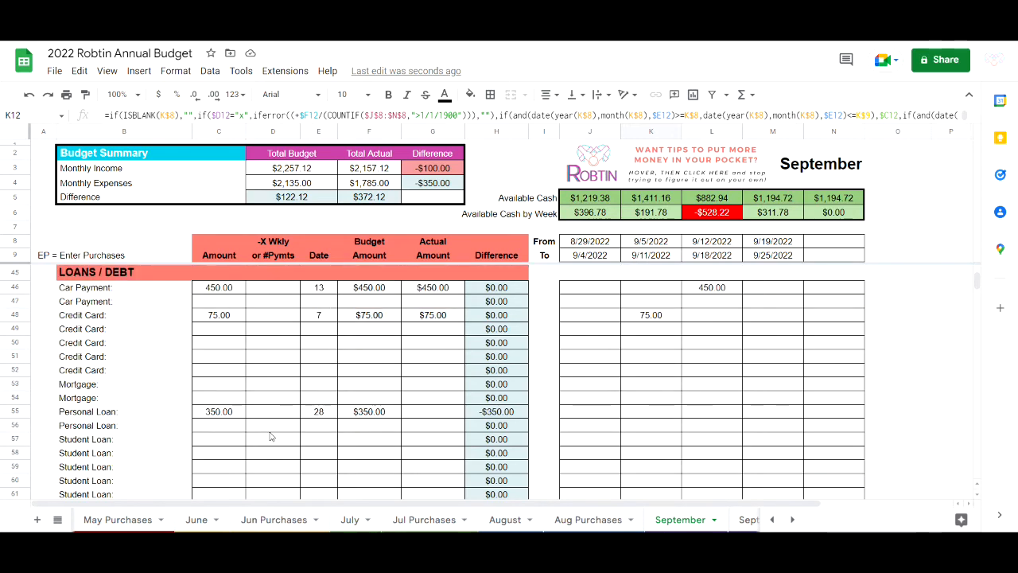
pyautogui.scroll(-6, 271, 436)
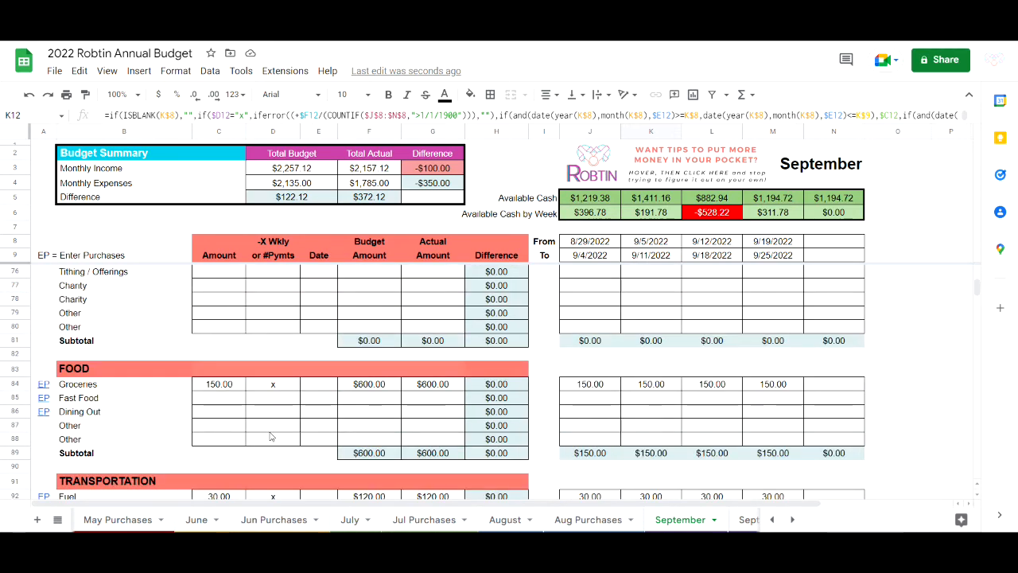
pyautogui.scroll(-4, 271, 436)
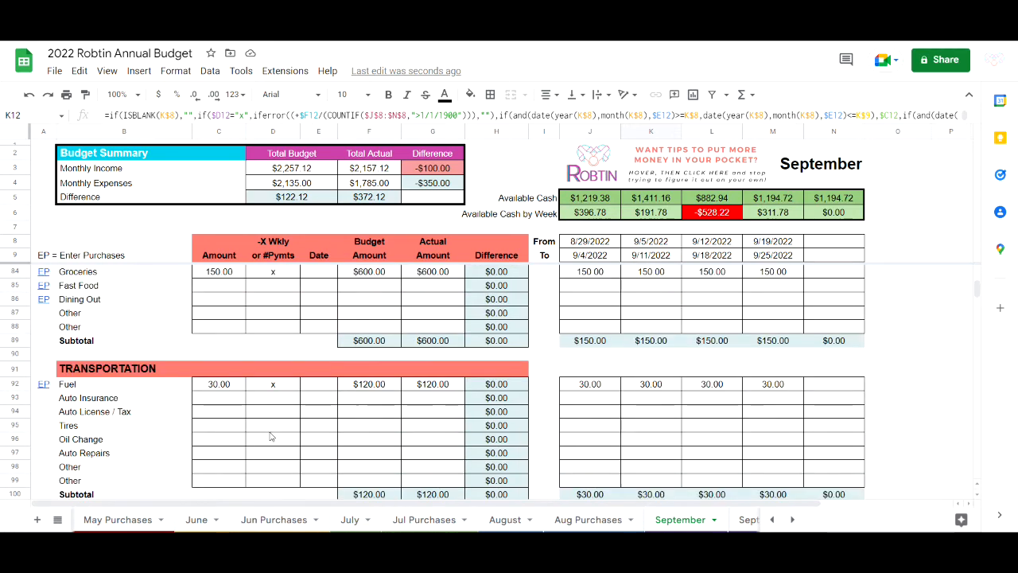
pyautogui.scroll(-2, 271, 436)
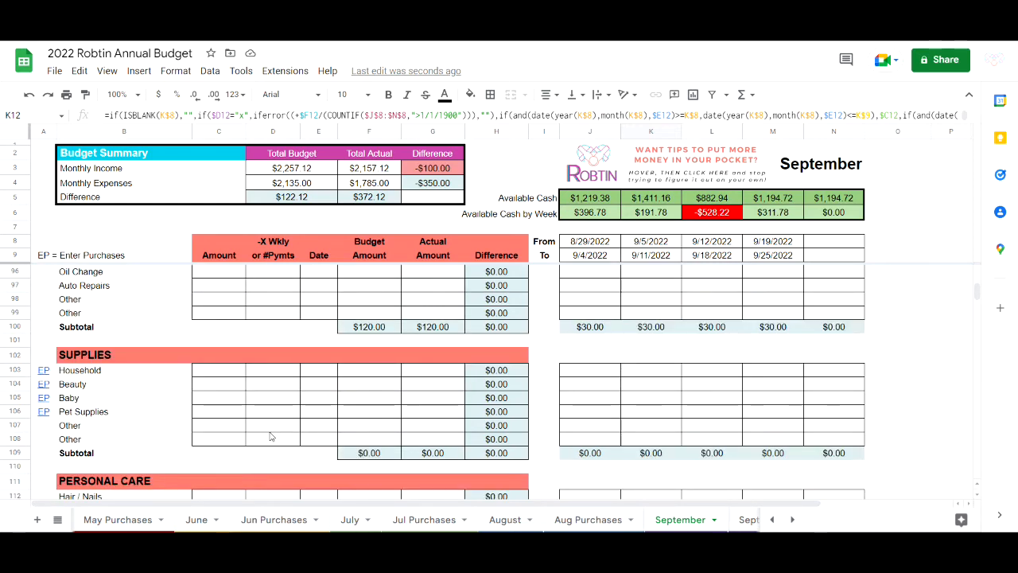
pyautogui.scroll(9, 270, 436)
pyautogui.scroll(5, 271, 436)
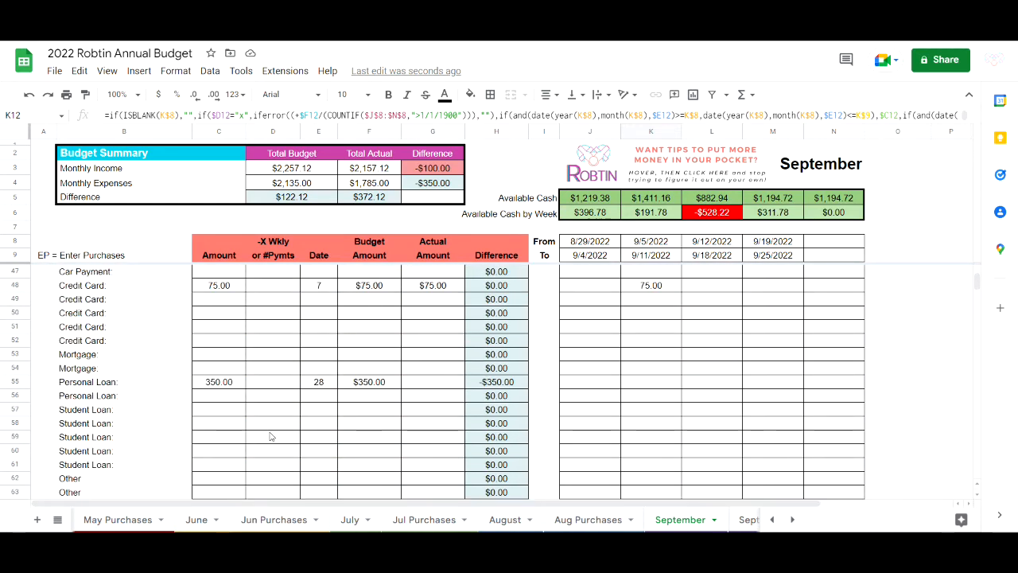
pyautogui.scroll(8, 270, 436)
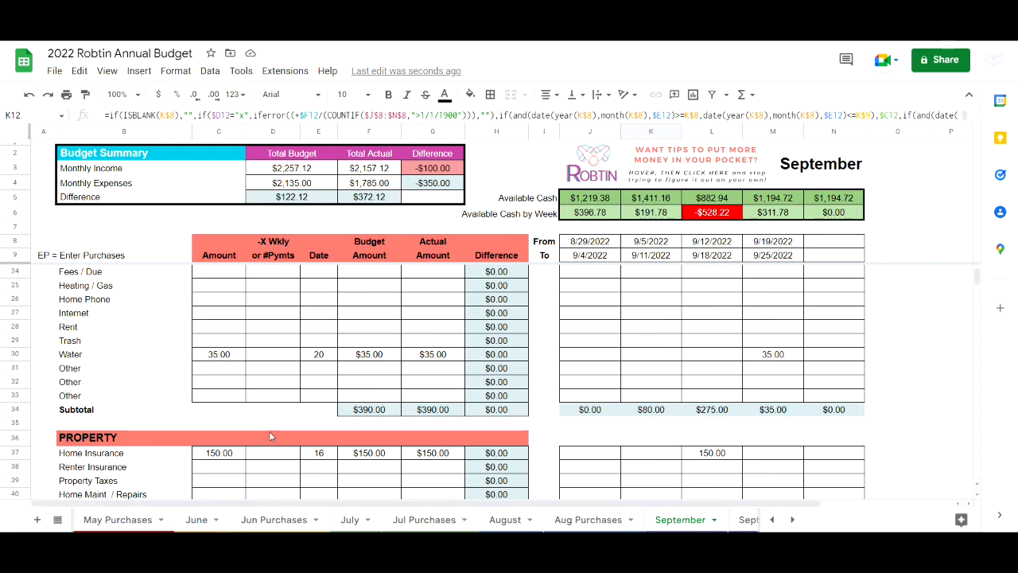
pyautogui.scroll(5, 269, 436)
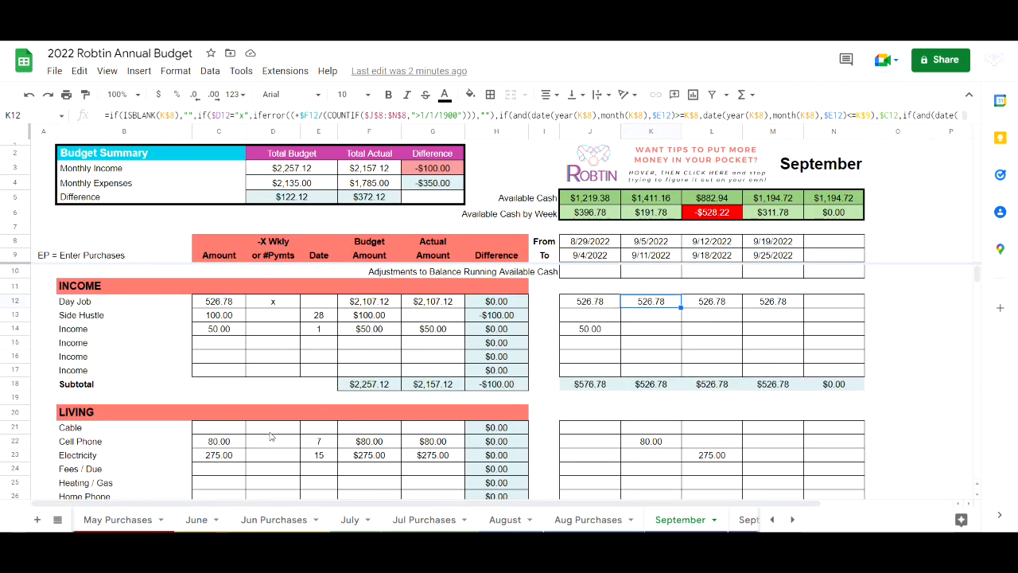
# - Enter 250 as the Auto Insurance amount in September's Transportation section and set its date to 14
pyautogui.scroll(-2, 270, 436)
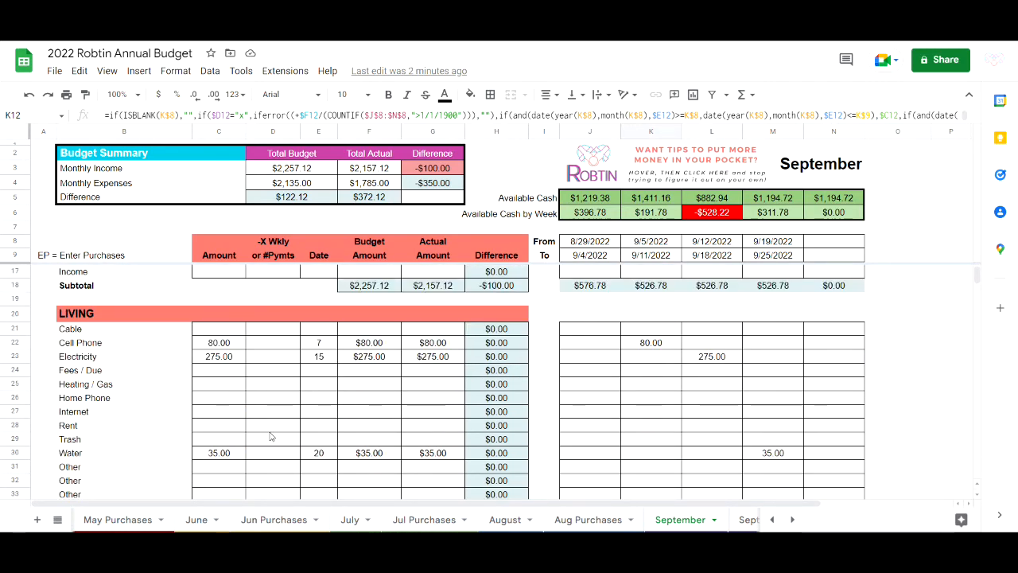
pyautogui.scroll(-5, 271, 436)
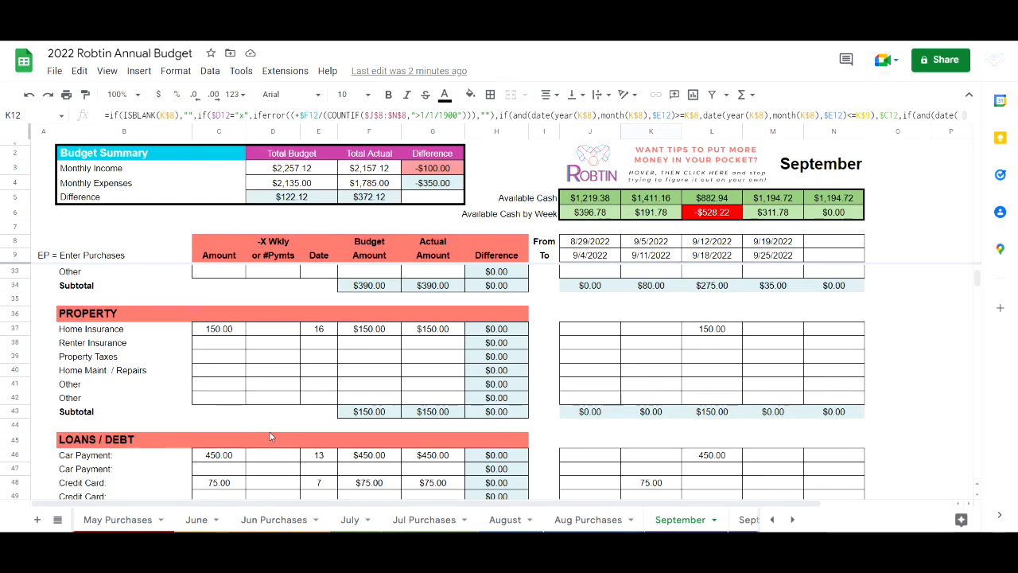
pyautogui.scroll(-7, 270, 436)
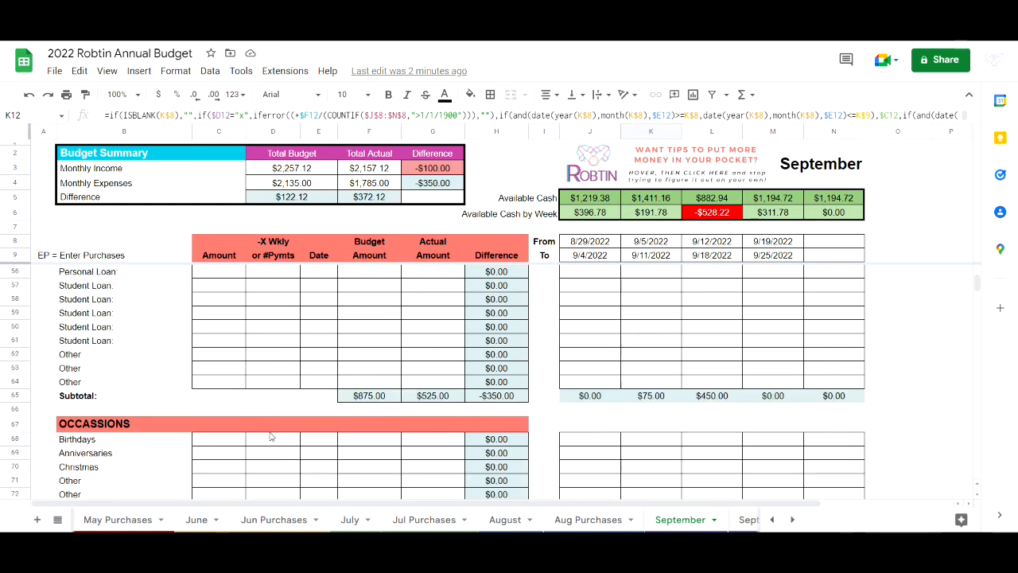
pyautogui.scroll(-8, 270, 436)
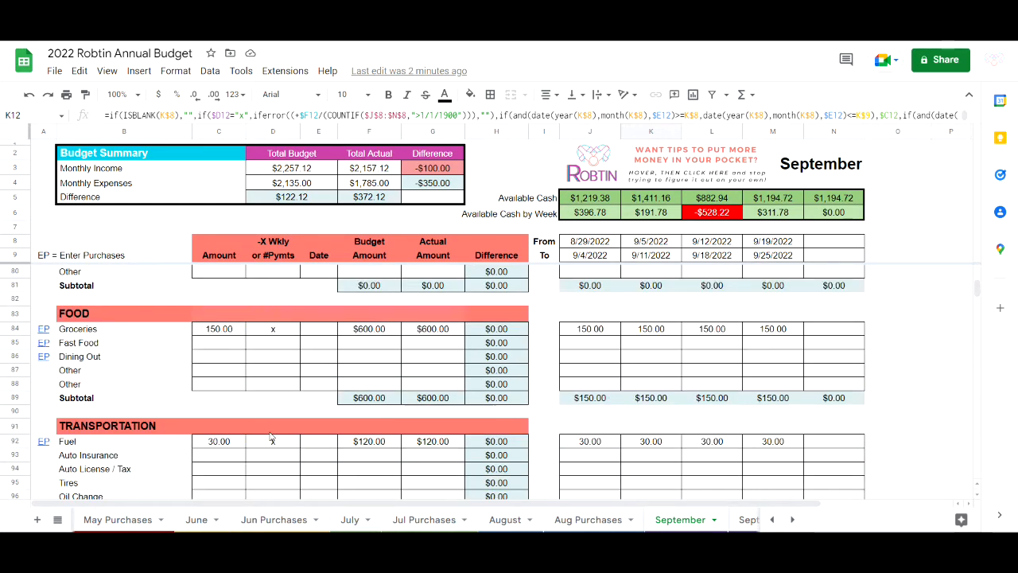
pyautogui.scroll(-1, 271, 436)
pyautogui.scroll(-1, 271, 436)
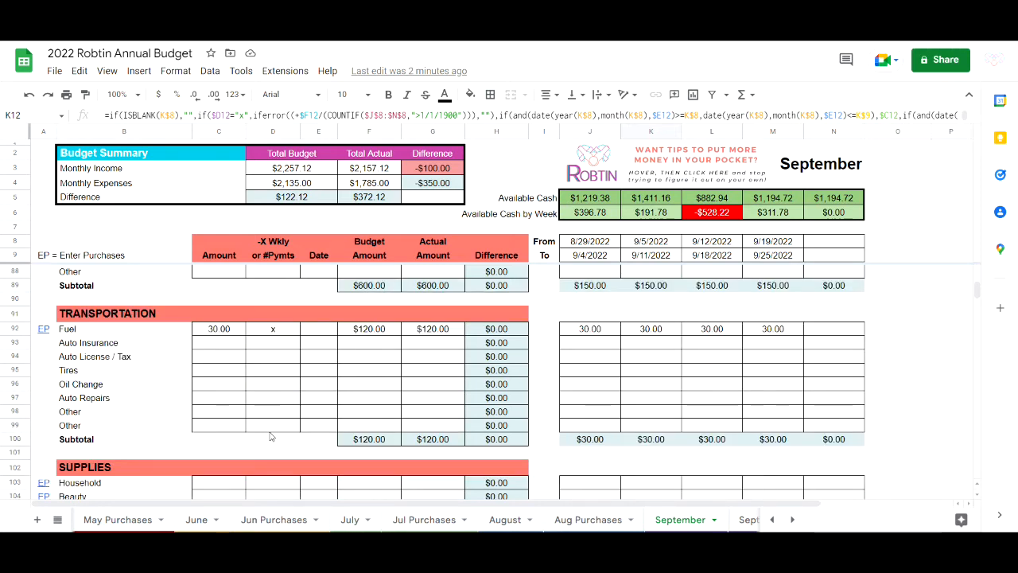
pyautogui.click(218, 348)
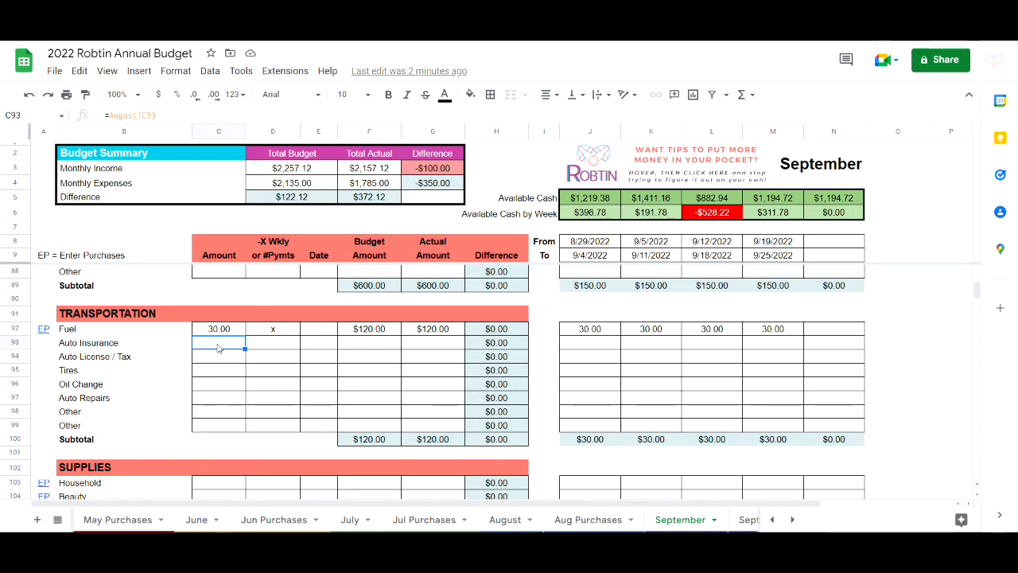
pyautogui.write('250')
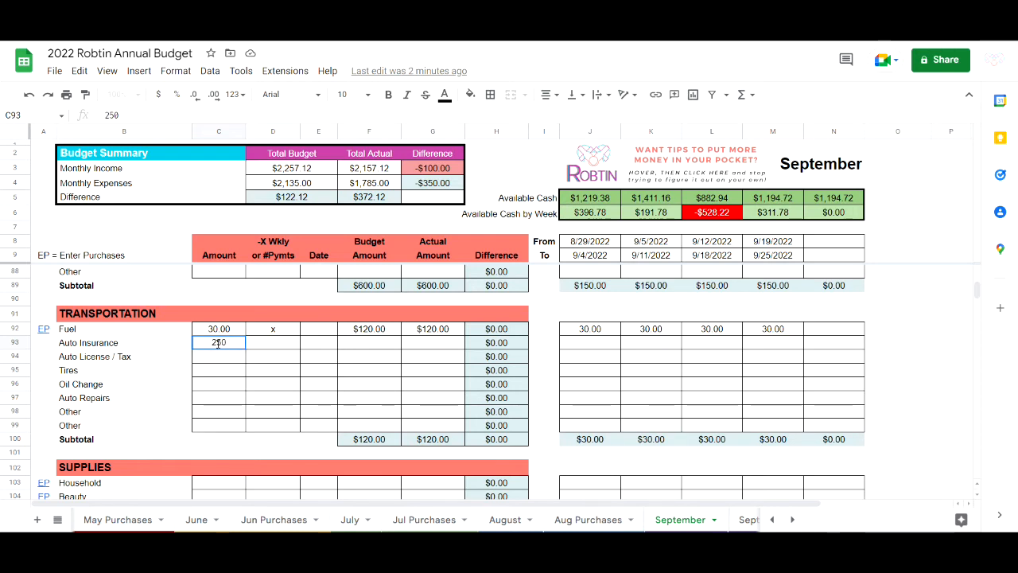
pyautogui.press('Tab')
pyautogui.press('Tab')
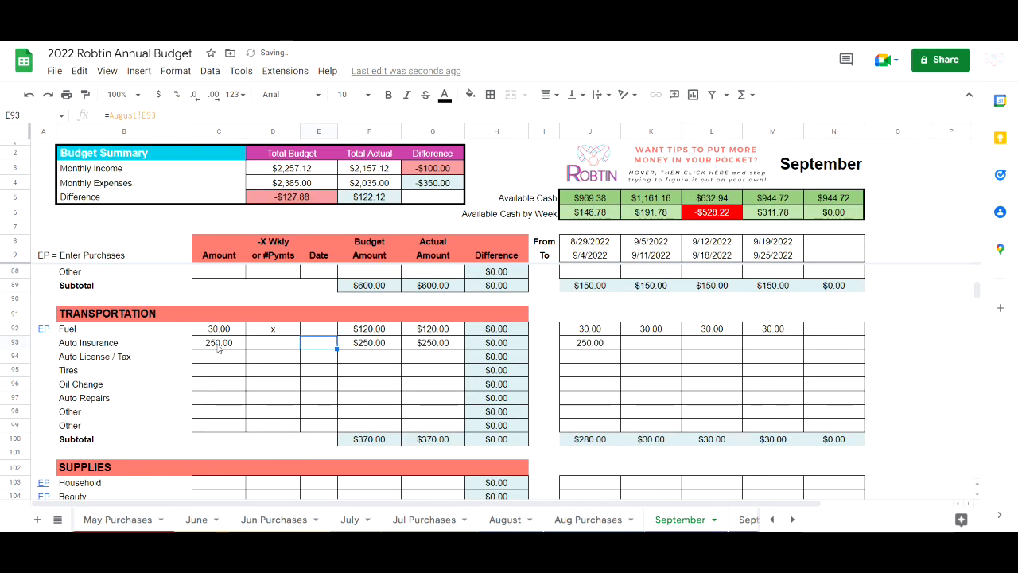
pyautogui.write('14')
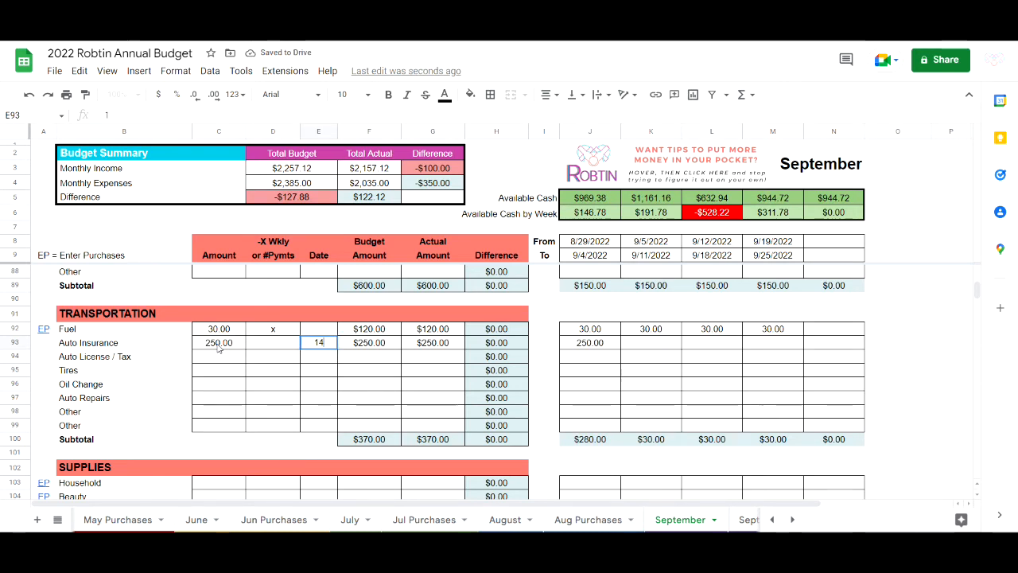
pyautogui.press('Return')
pyautogui.press('Up')
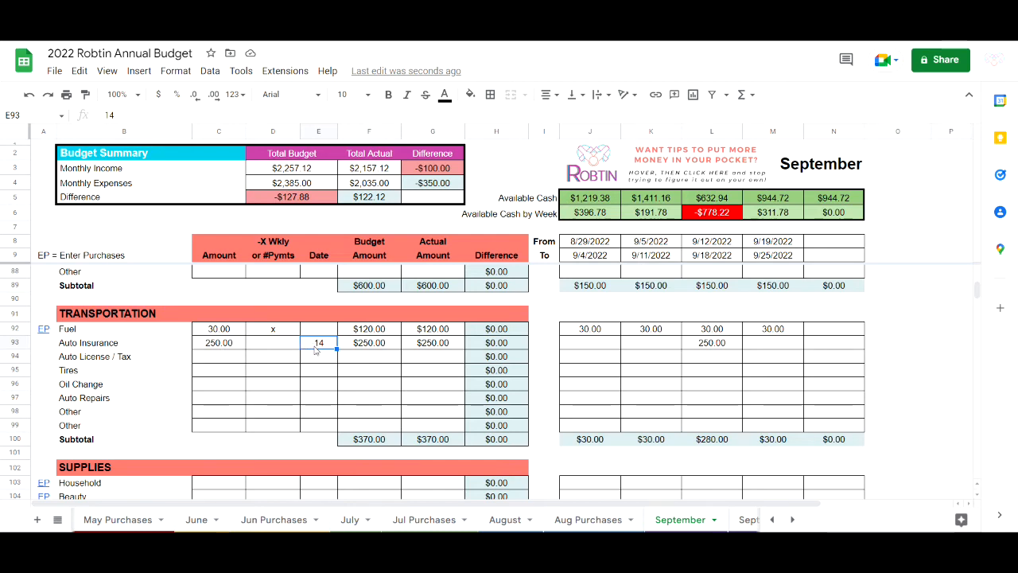
# - Check the Auto Insurance entry in October's Transportation section, and return to September's Auto Insurance amount
pyautogui.click(792, 520)
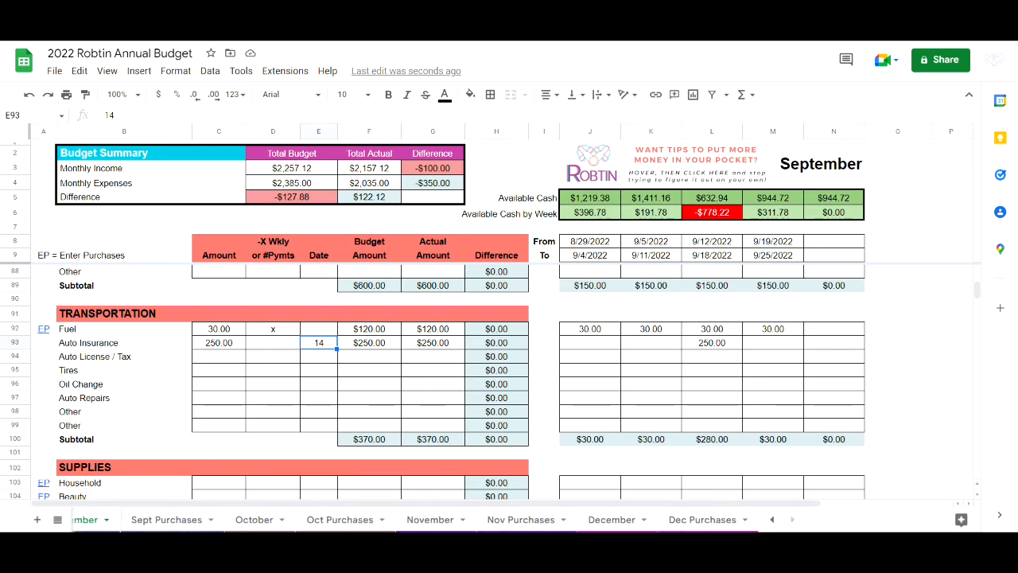
pyautogui.click(256, 519)
pyautogui.scroll(-10, 250, 424)
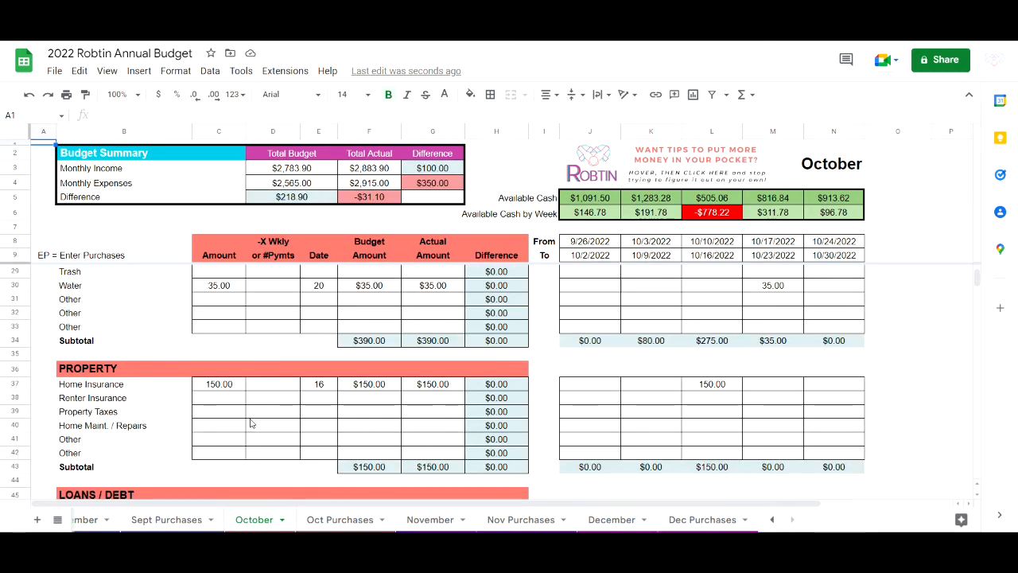
pyautogui.scroll(-8, 251, 423)
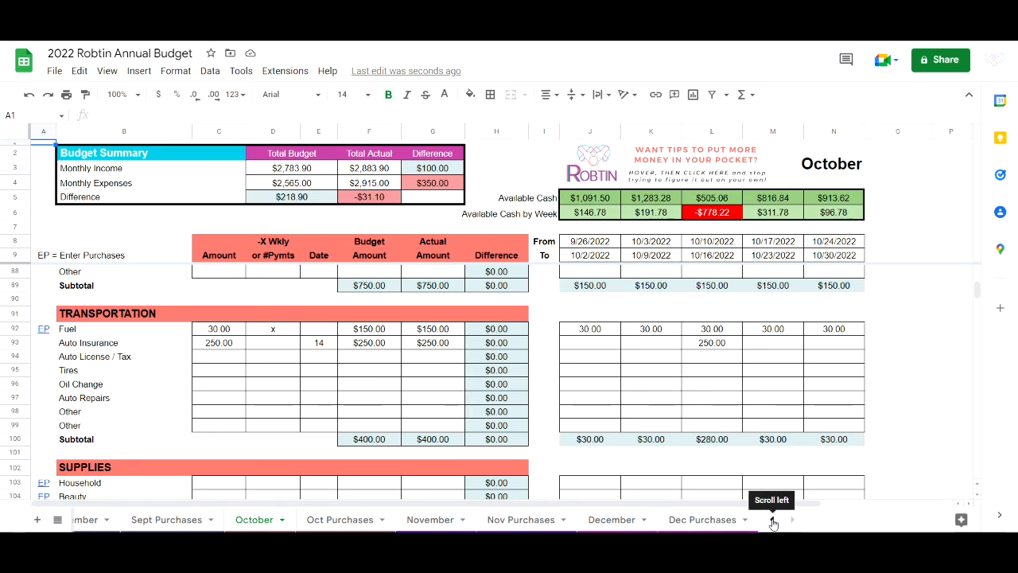
pyautogui.click(84, 521)
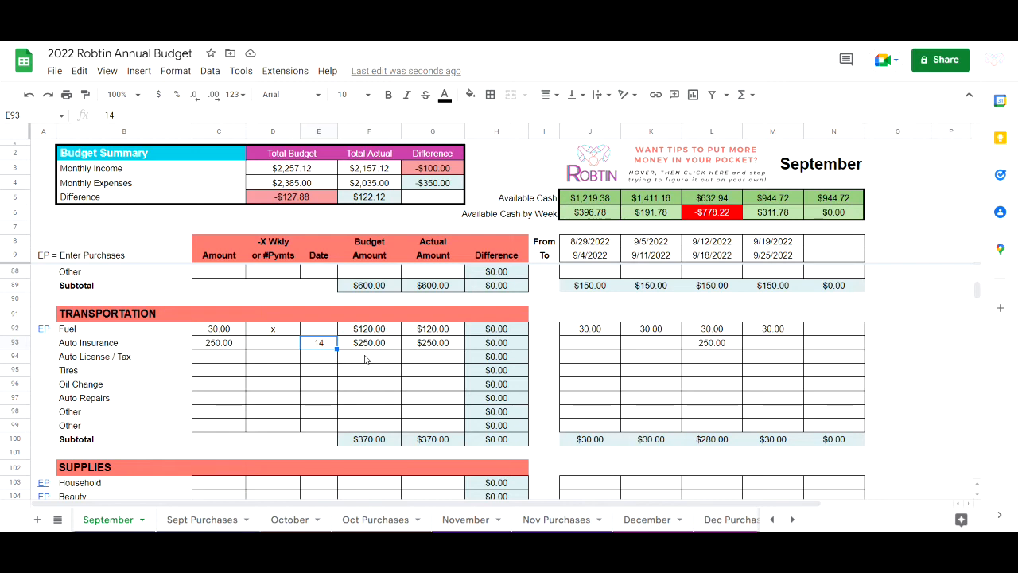
pyautogui.click(223, 343)
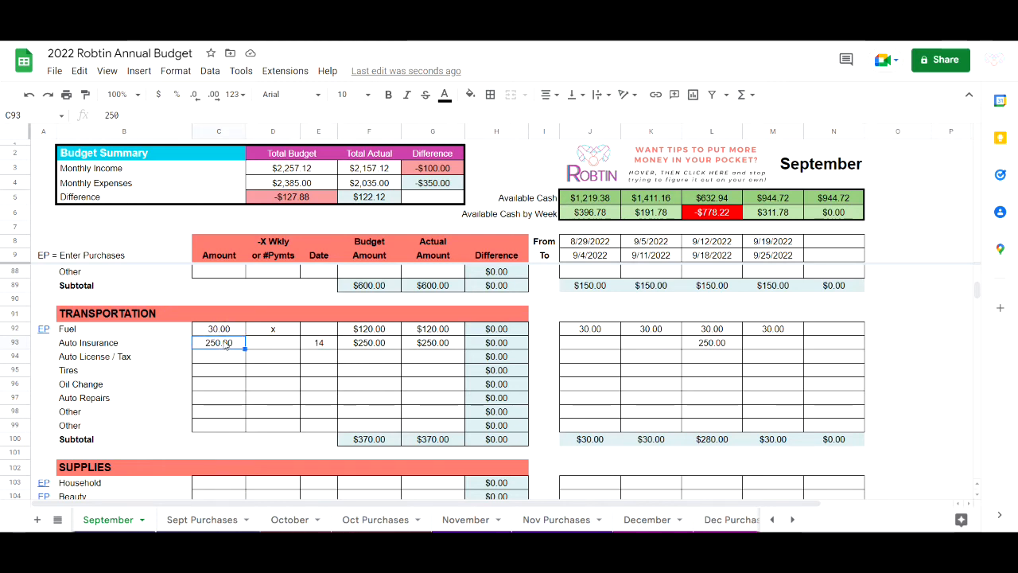
# - Change September's Auto Insurance amount to 250 (3 month) in the Transportation section
pyautogui.write('250')
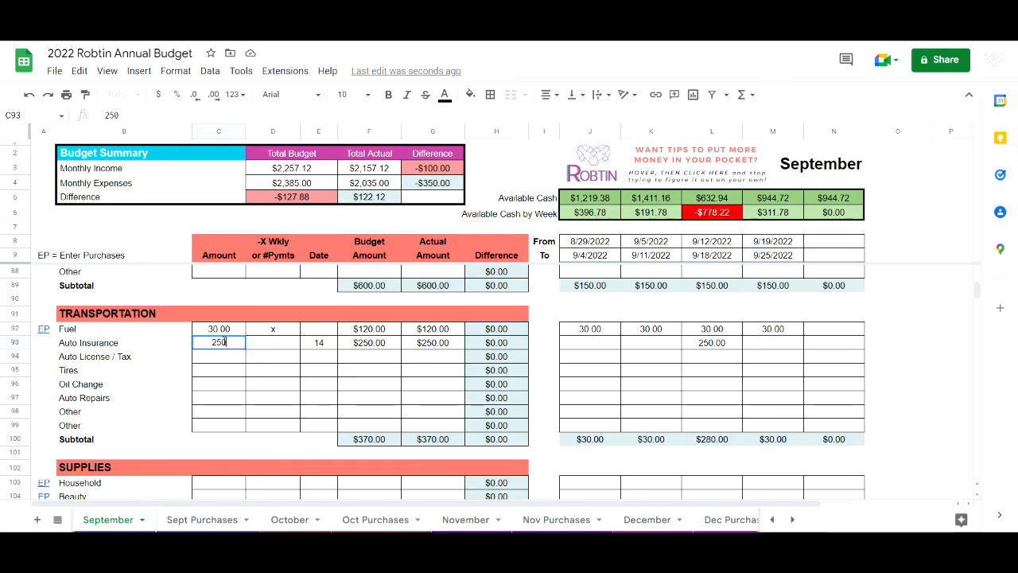
pyautogui.write(' (3 mon')
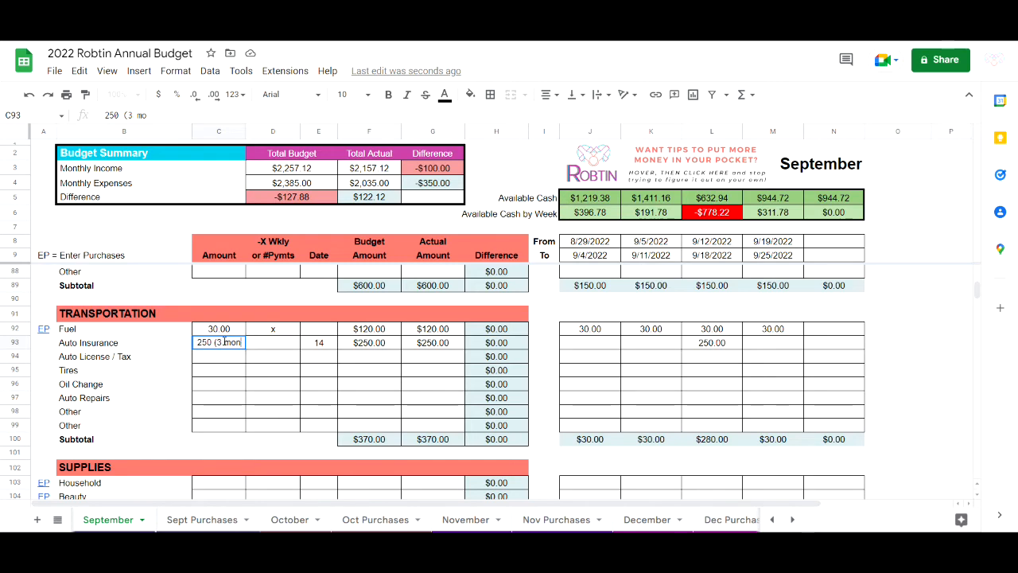
pyautogui.write('th)')
pyautogui.press('Return')
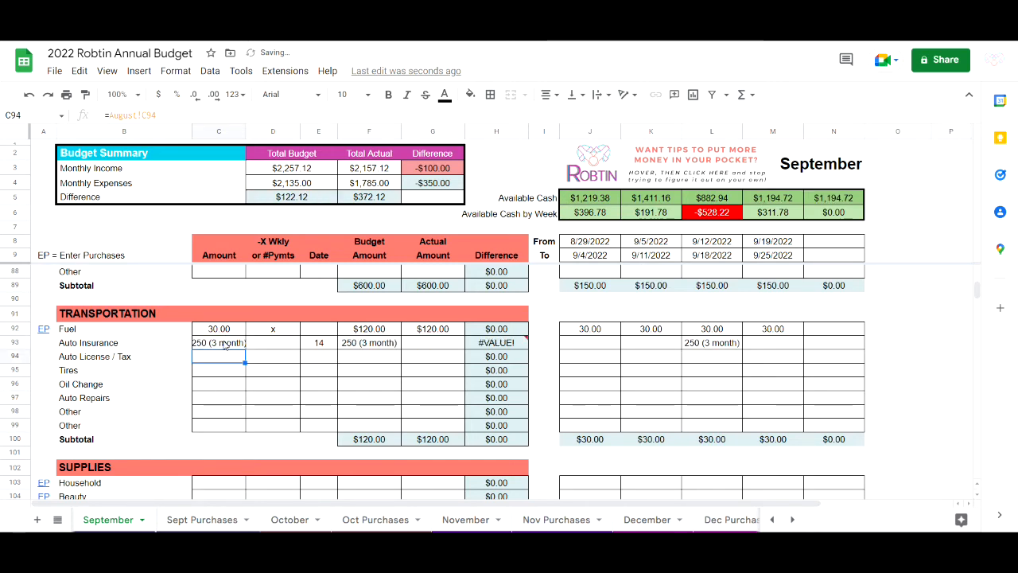
pyautogui.click(226, 344)
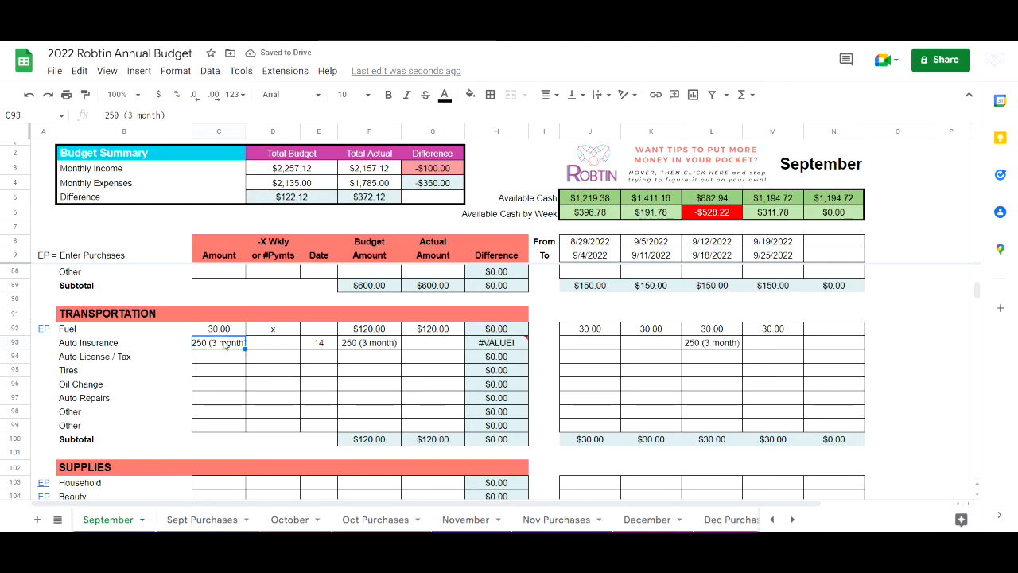
# - Check the Auto Insurance row from its date through its Difference in September, and undo the last amount change
pyautogui.press('Right')
pyautogui.press('Right')
pyautogui.press('Right')
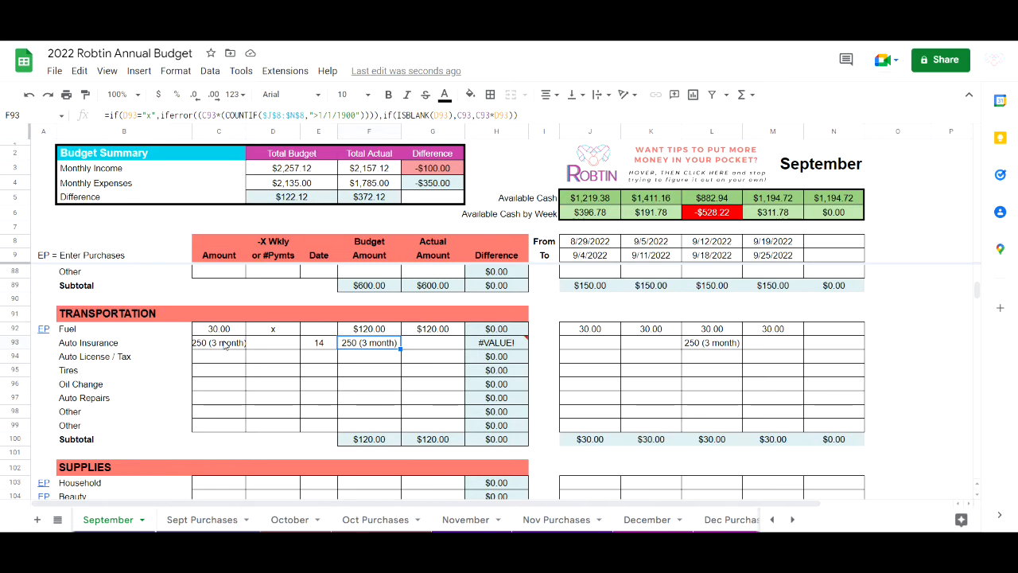
pyautogui.press('Right')
pyautogui.press('Right')
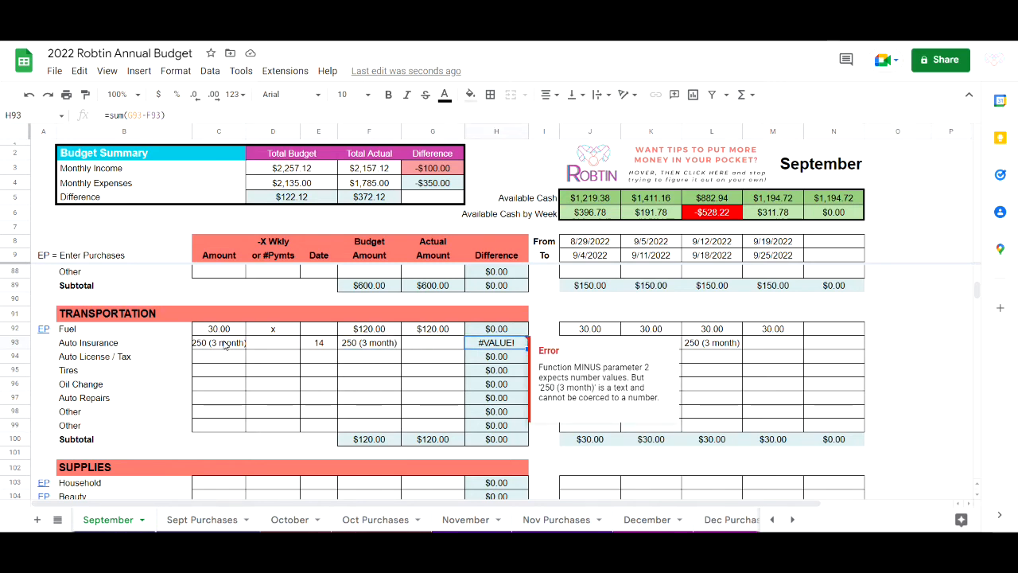
pyautogui.press('Left')
pyautogui.press('Left')
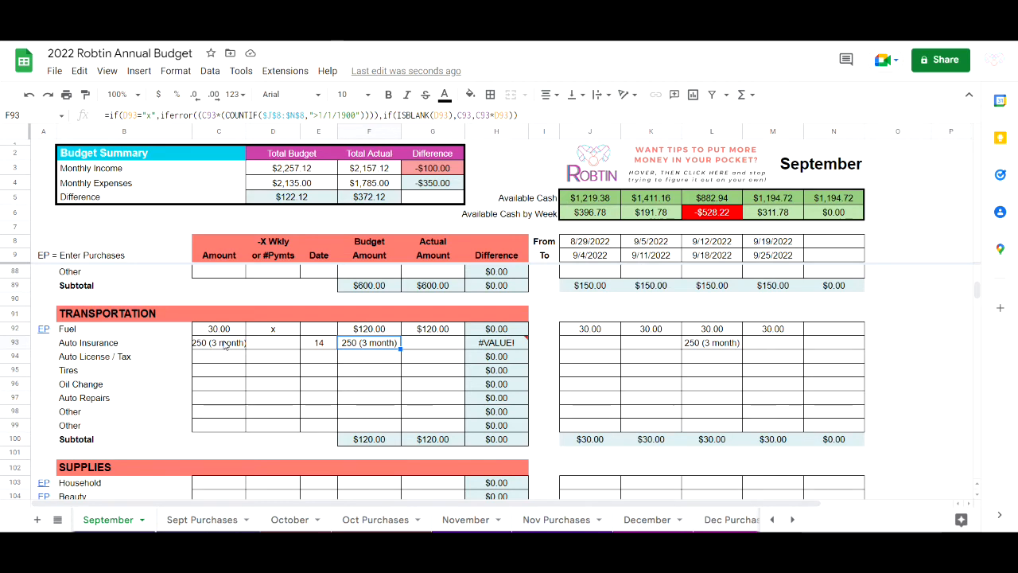
pyautogui.hotkey('ctrl', 'z')
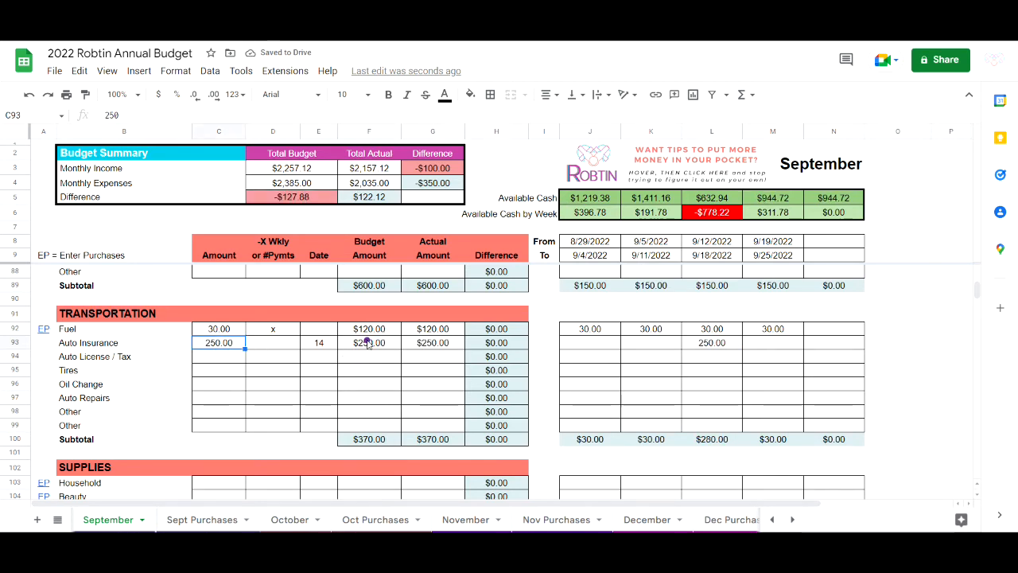
# - Check September's Auto Insurance budget amount and the summary's budget difference, and enter 250 (3 mos) as the Auto Insurance amount
pyautogui.click(368, 342)
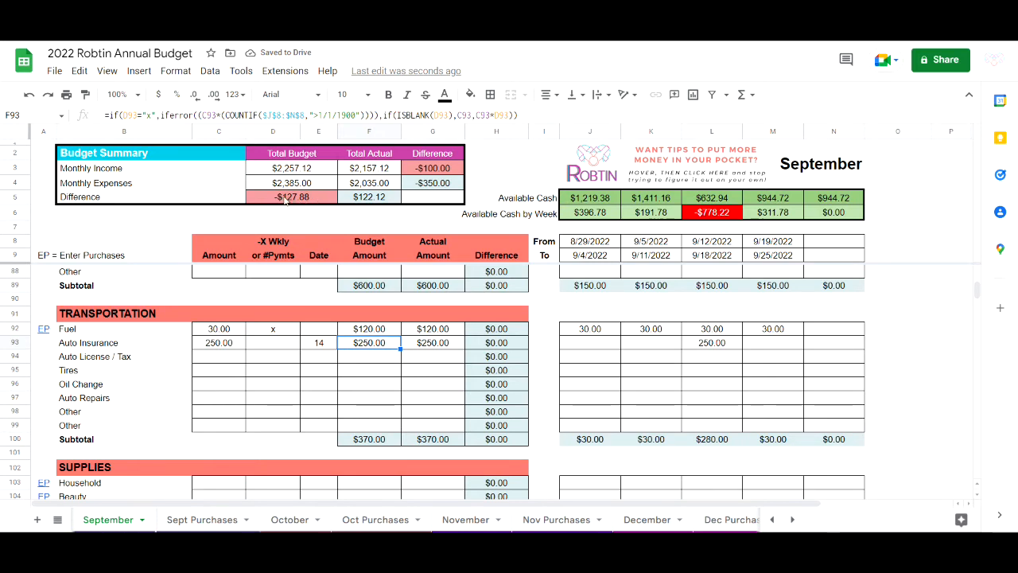
pyautogui.click(274, 199)
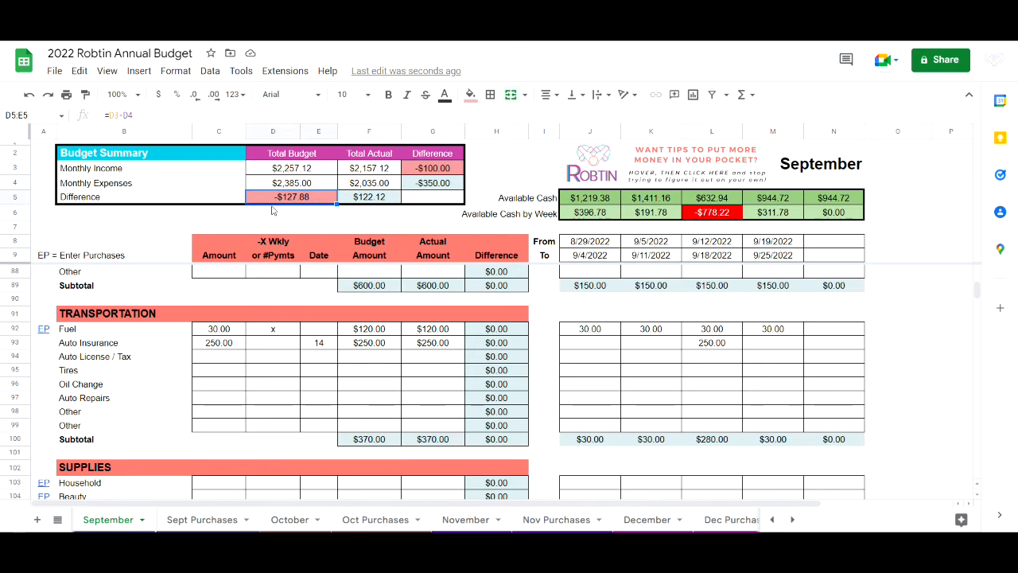
pyautogui.click(222, 344)
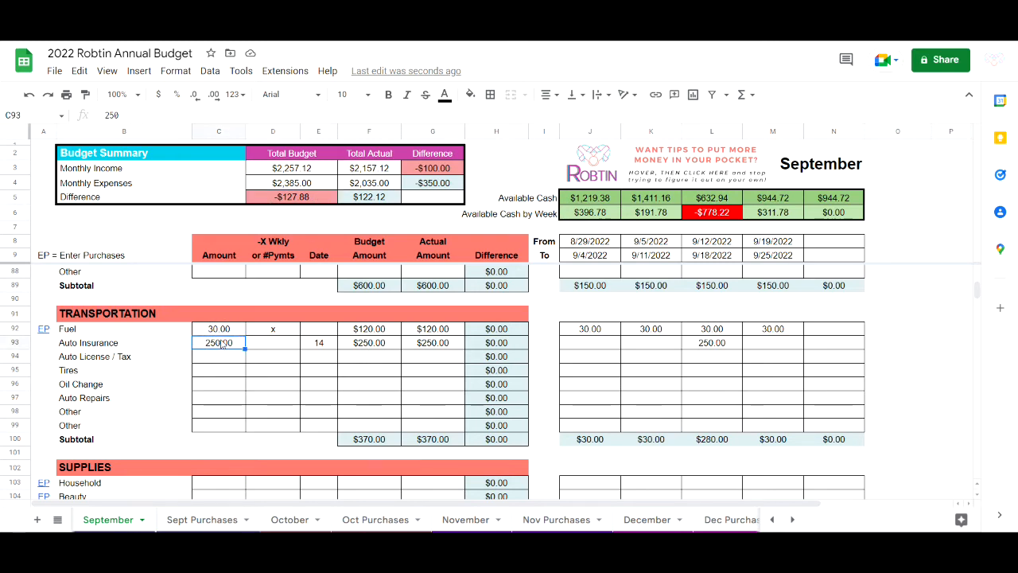
pyautogui.doubleClick(222, 343)
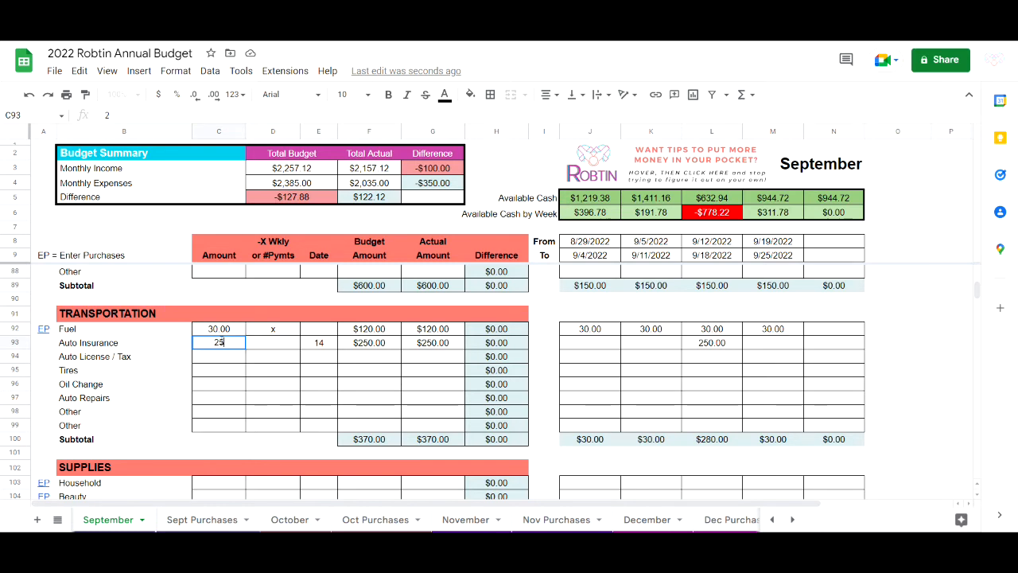
pyautogui.write('(3 mos)')
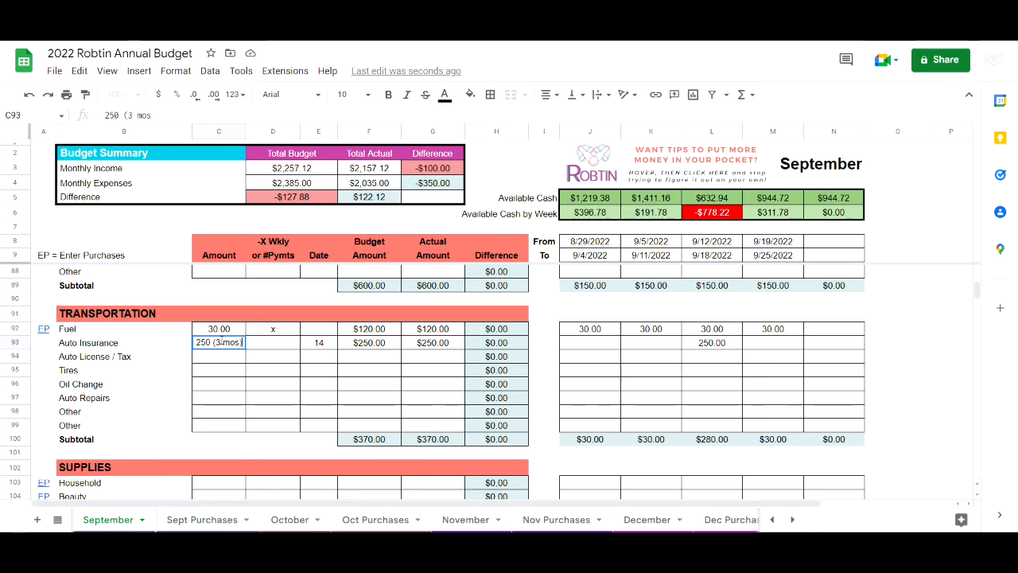
pyautogui.press('Return')
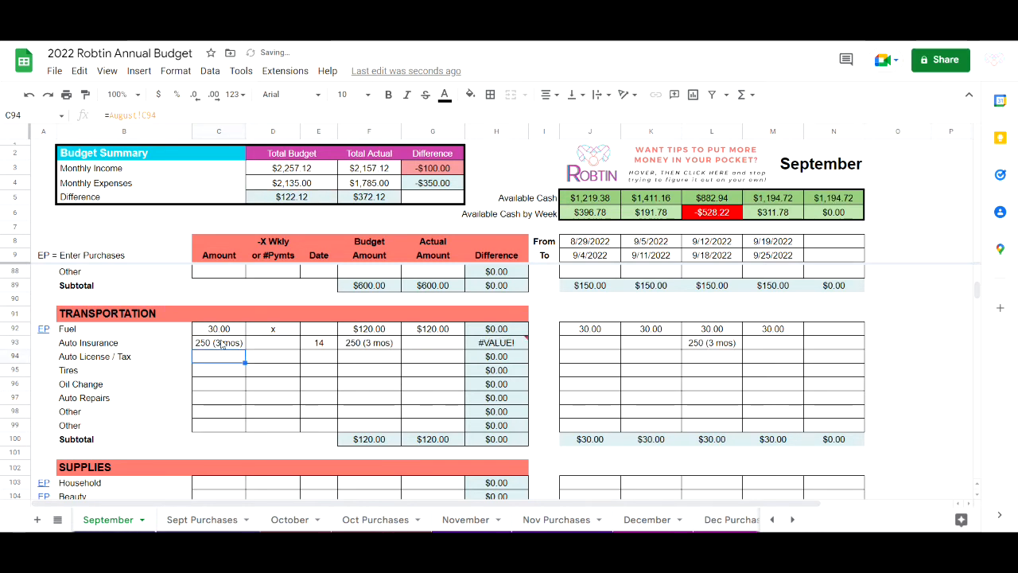
# - Check September's Auto Insurance budget amount, Difference and date, along with the total budget difference in the Budget Summary
pyautogui.click(360, 342)
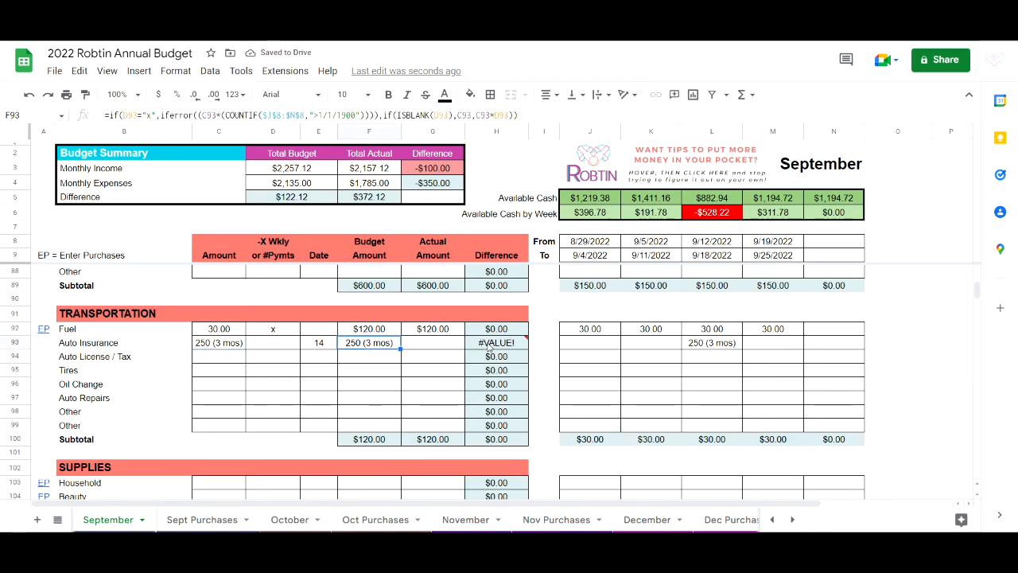
pyautogui.click(488, 344)
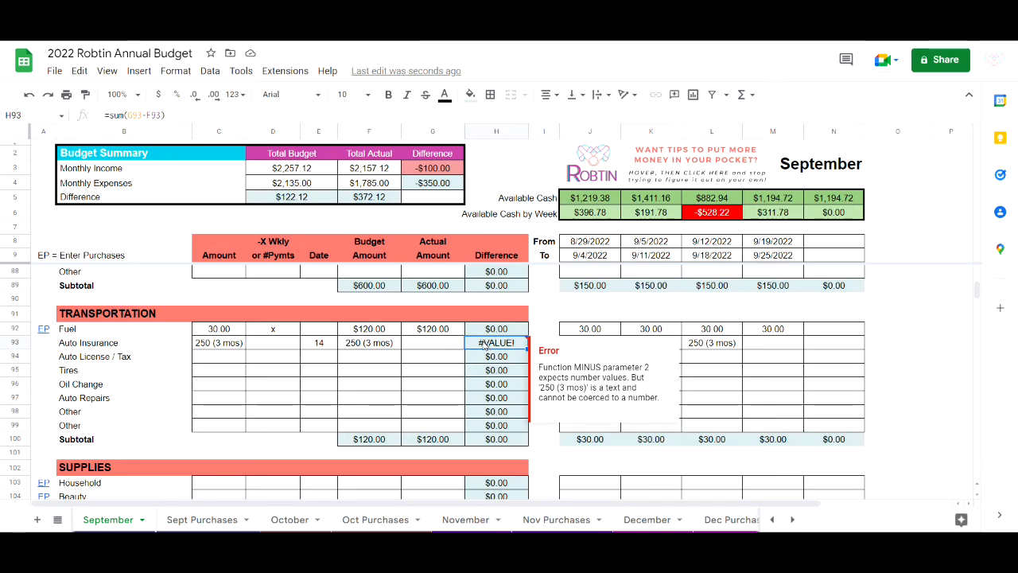
pyautogui.click(302, 199)
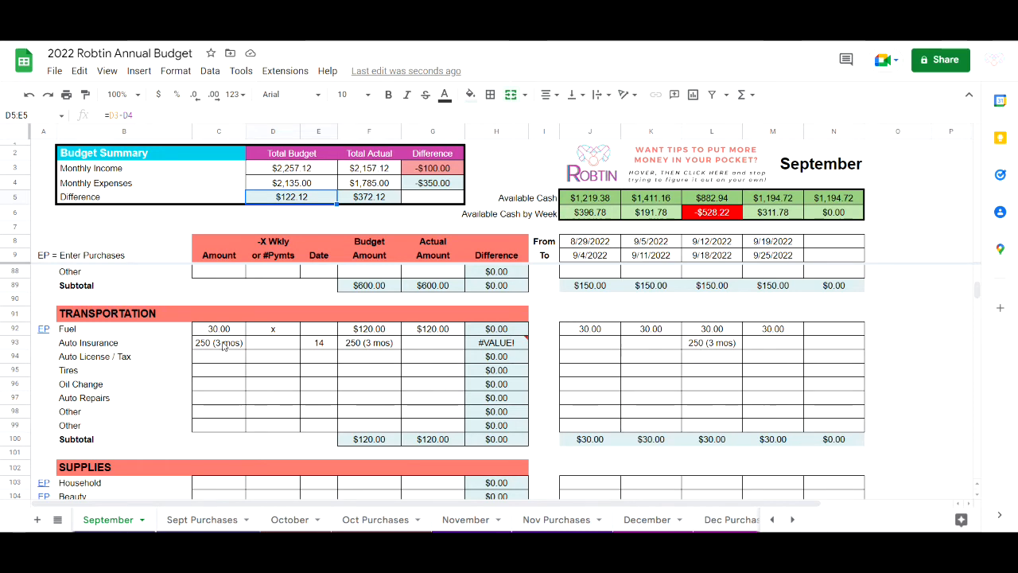
pyautogui.click(326, 344)
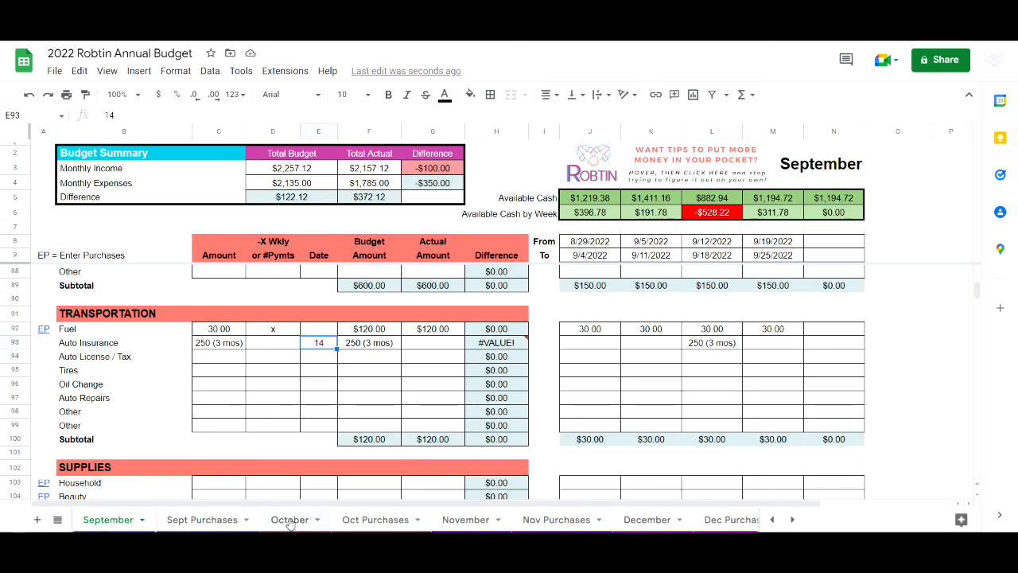
# - Clear September's Auto Insurance amount and re-enter it as 250 (3 mos)
pyautogui.click(235, 344)
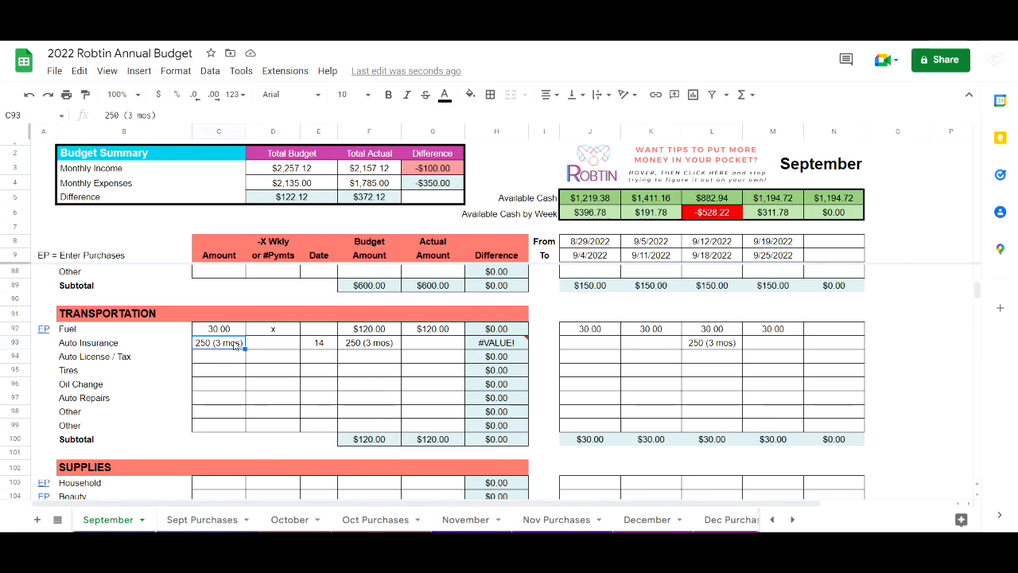
pyautogui.write('250')
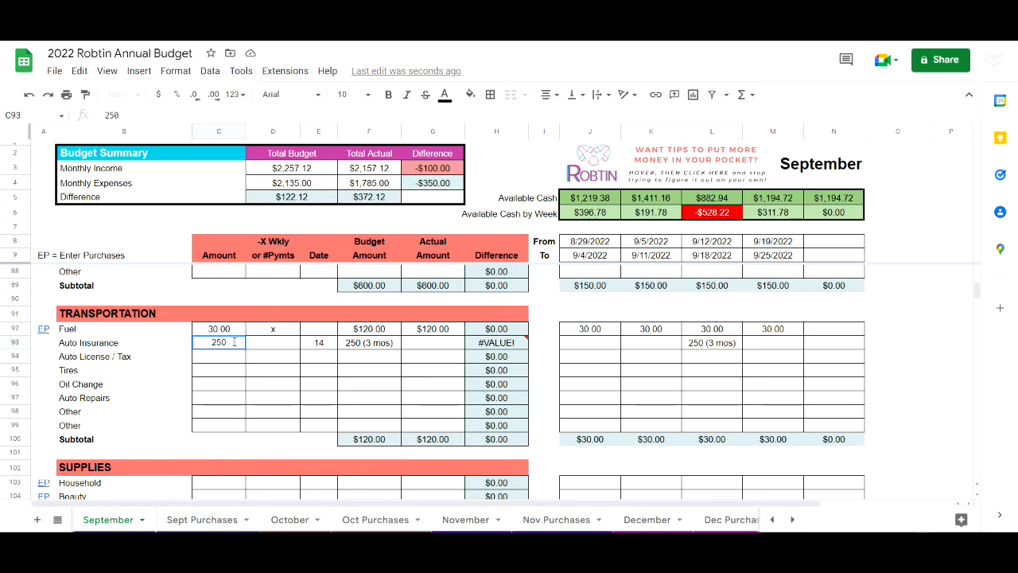
pyautogui.press('BackSpace')
pyautogui.press('BackSpace')
pyautogui.press('Return')
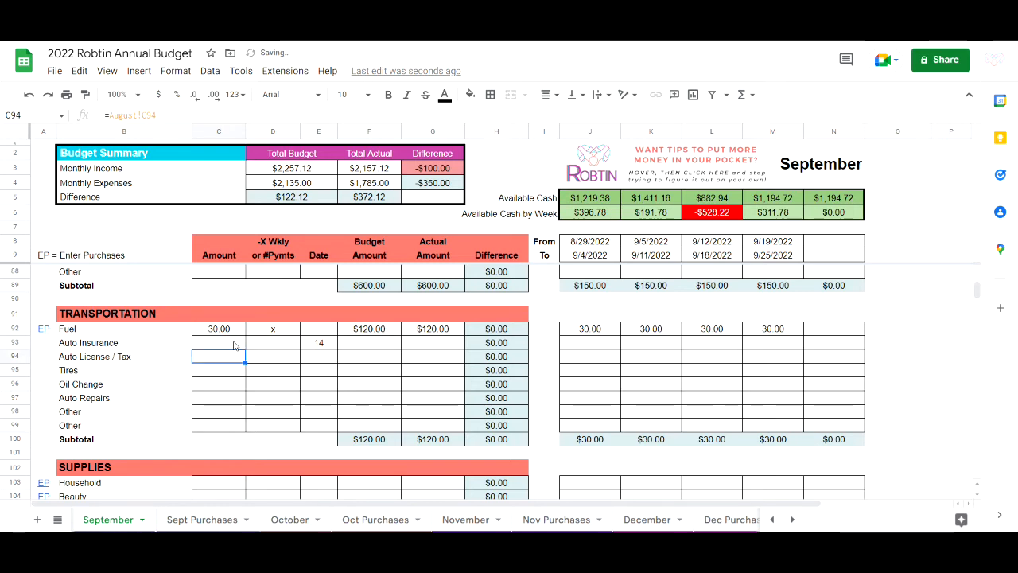
pyautogui.click(234, 346)
pyautogui.write('250 (3 mos)')
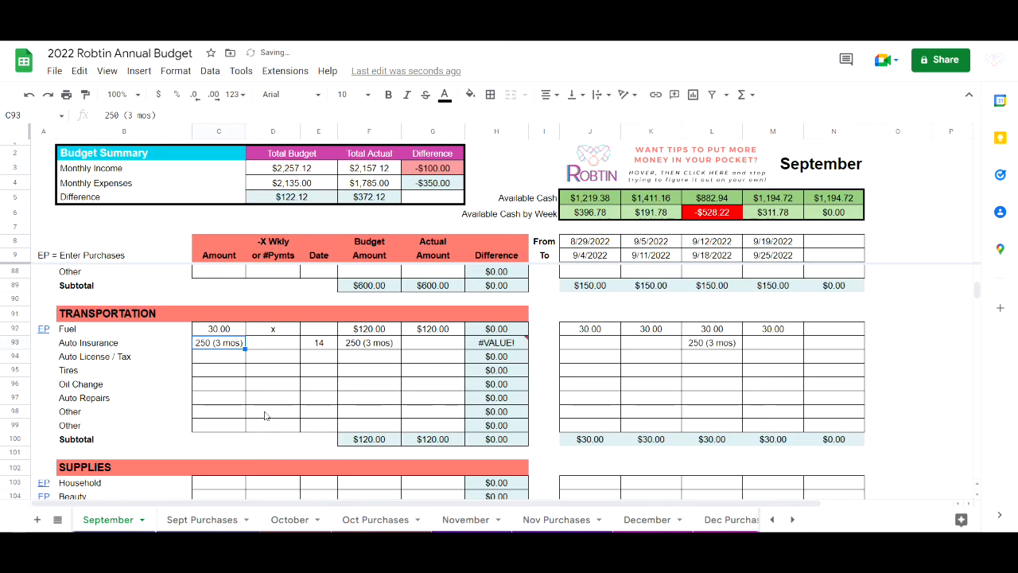
# - Check the carried-over Auto Insurance entries in October's and November's Transportation sections, and return to September
pyautogui.click(289, 520)
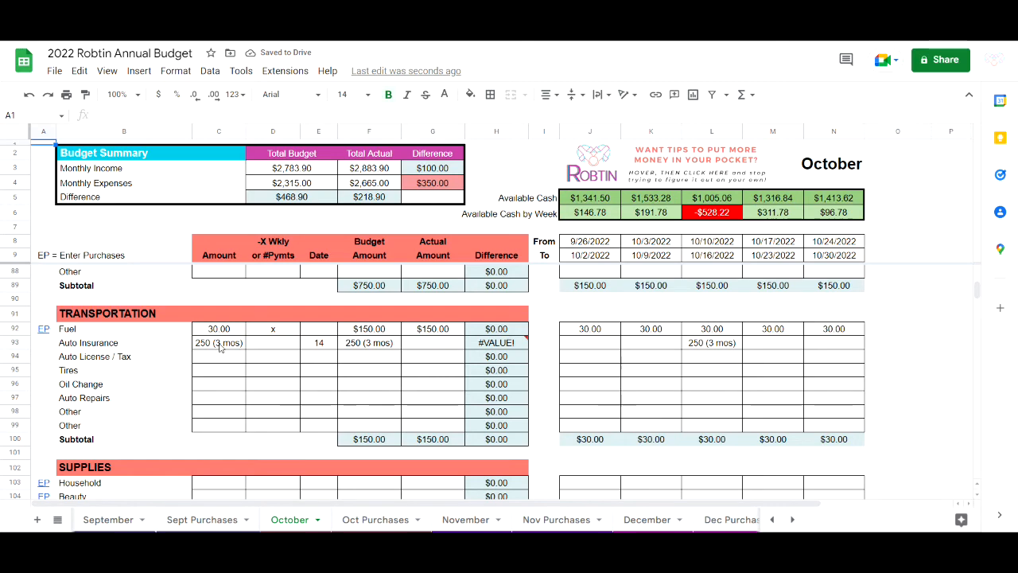
pyautogui.click(471, 520)
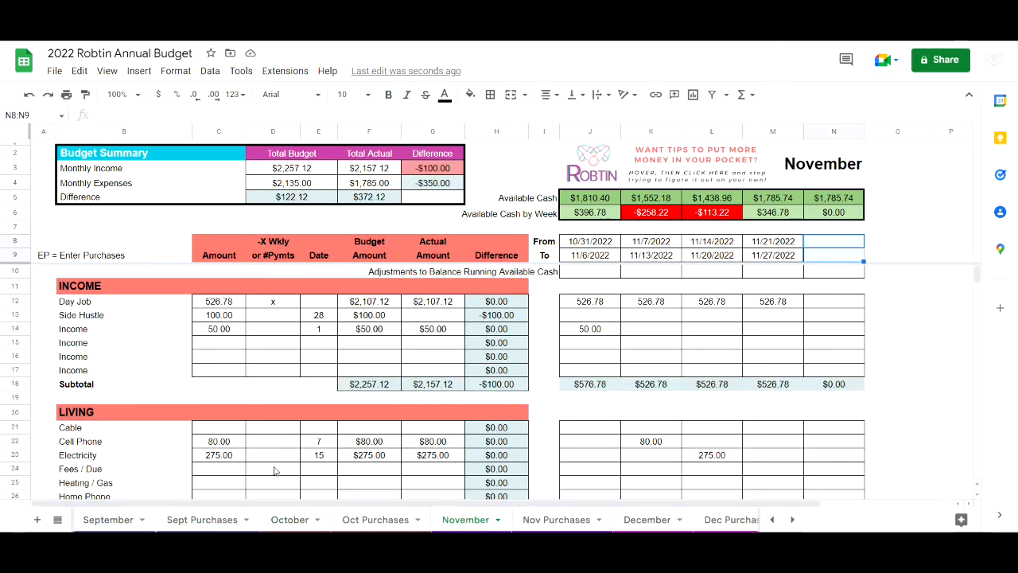
pyautogui.scroll(-10, 273, 470)
pyautogui.scroll(-6, 273, 470)
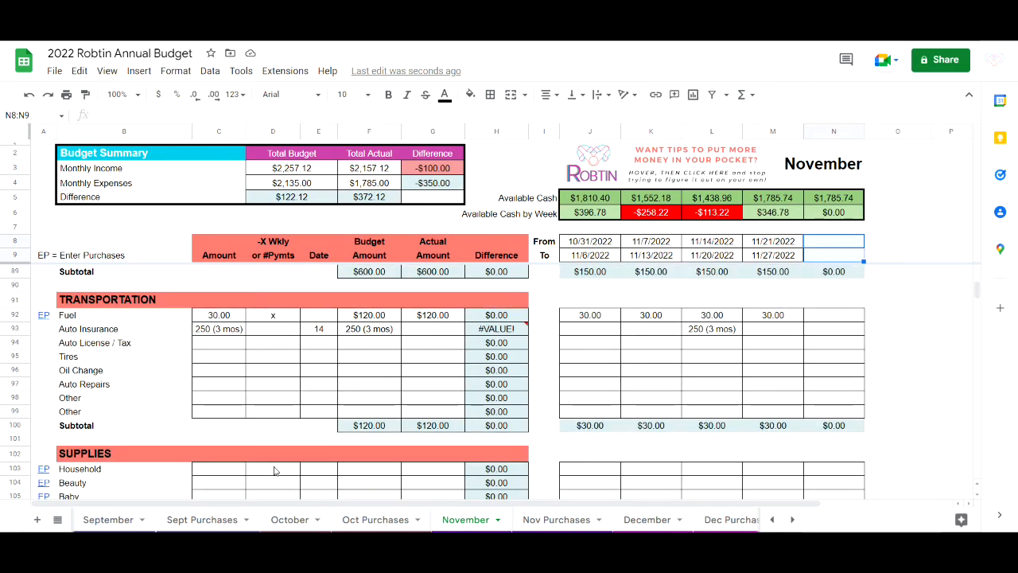
pyautogui.click(124, 524)
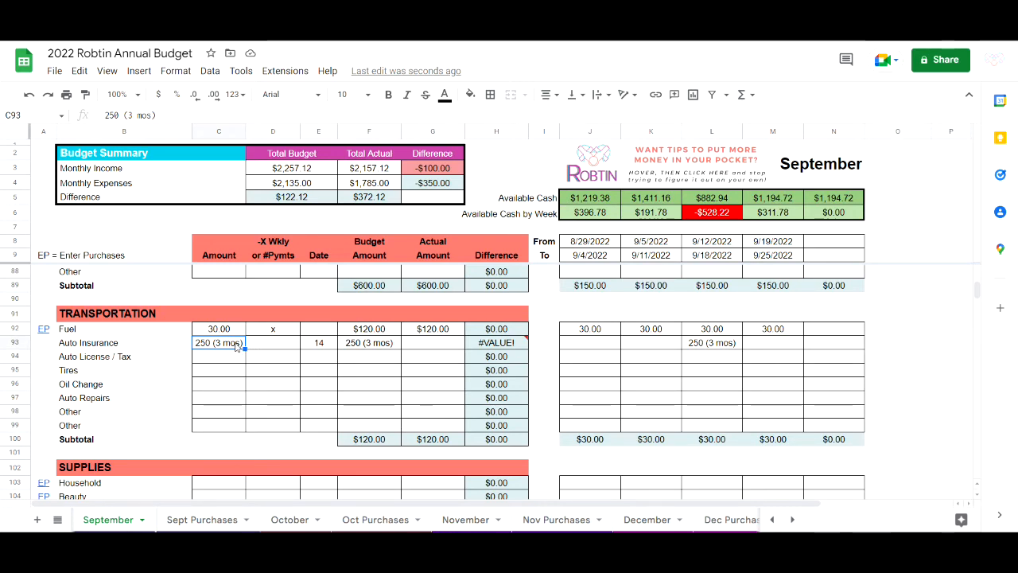
# - Override September's Auto Insurance entry for the week of 9/12/2022 with 250
pyautogui.click(696, 345)
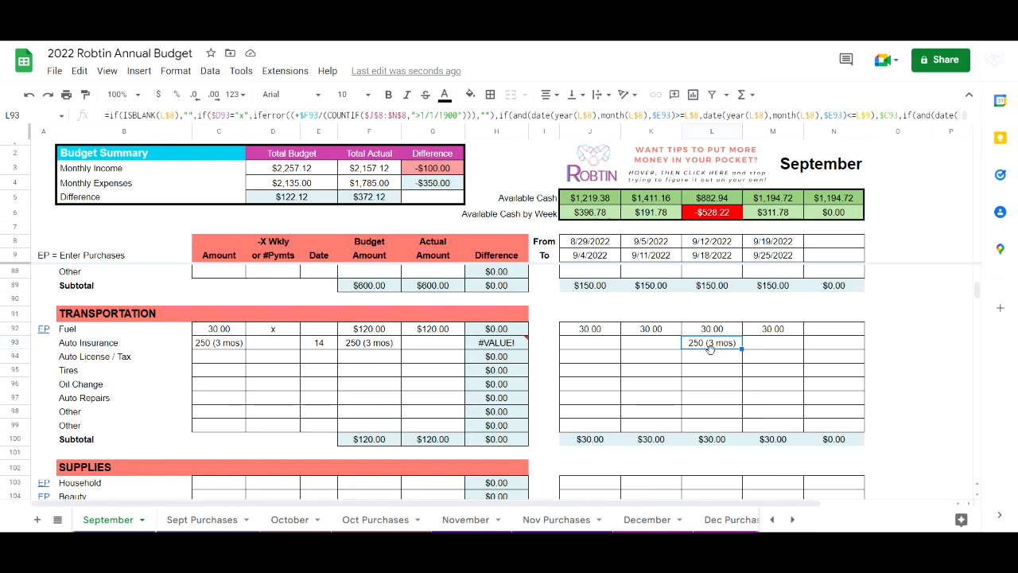
pyautogui.write('250')
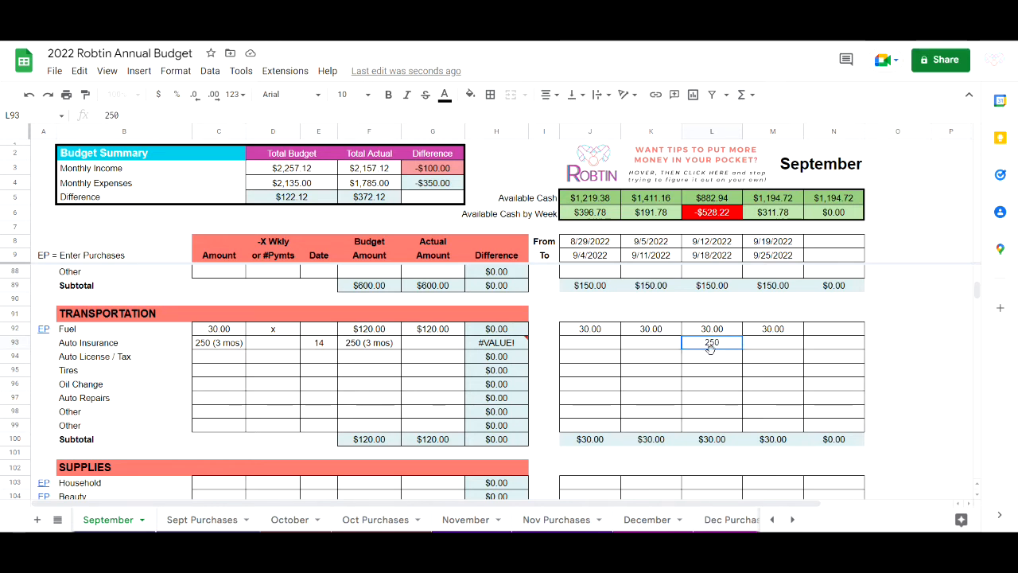
pyautogui.press('Return')
pyautogui.press('Up')
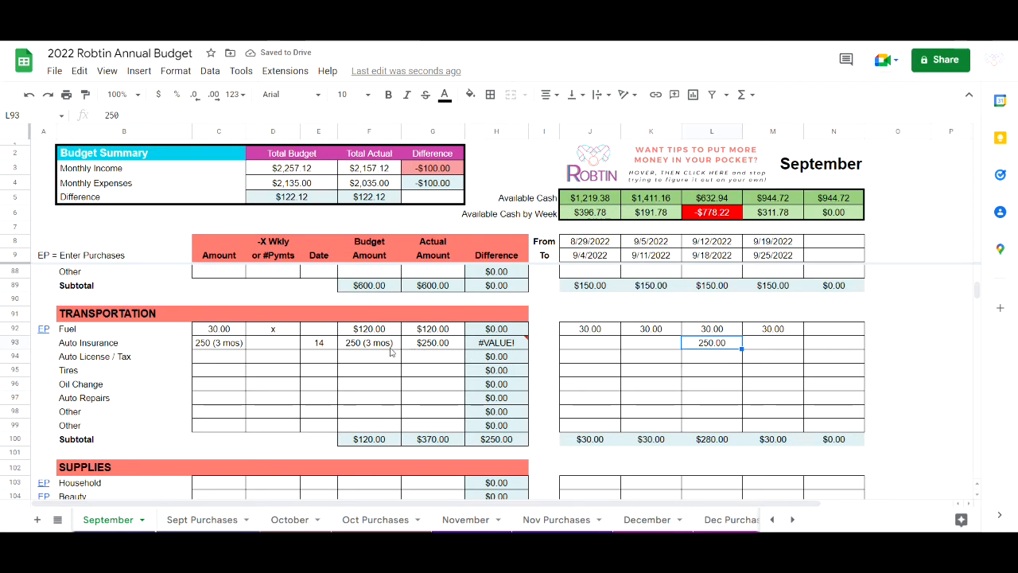
# - Replace the formula in September's Auto Insurance Budget Amount with 250
pyautogui.click(379, 347)
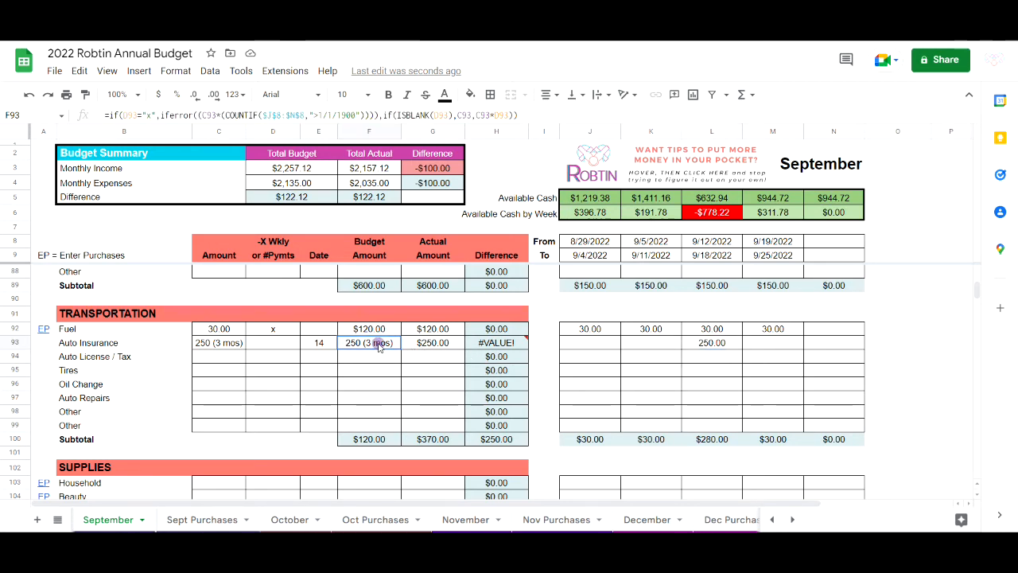
pyautogui.write('250')
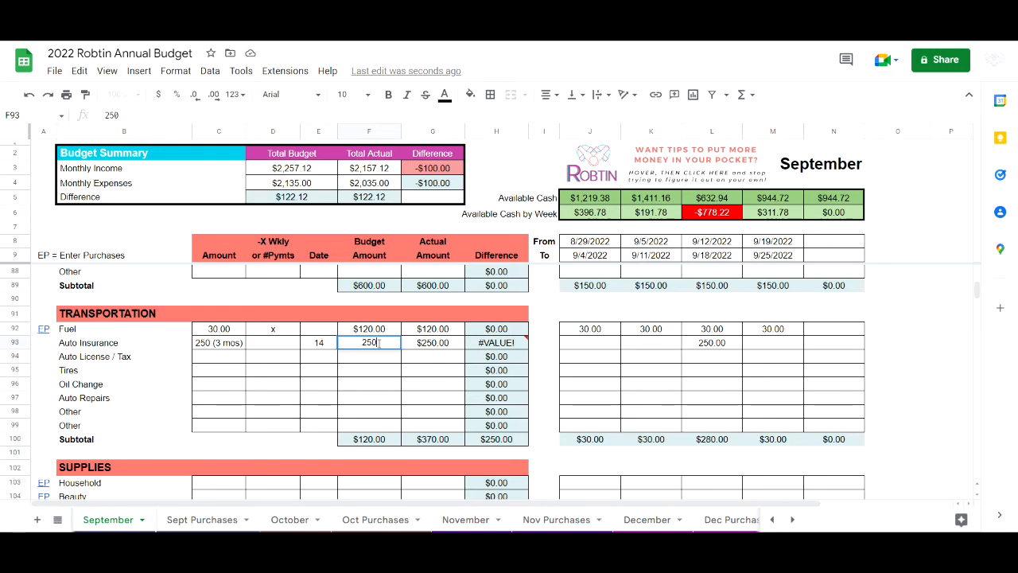
pyautogui.press('Return')
pyautogui.press('Up')
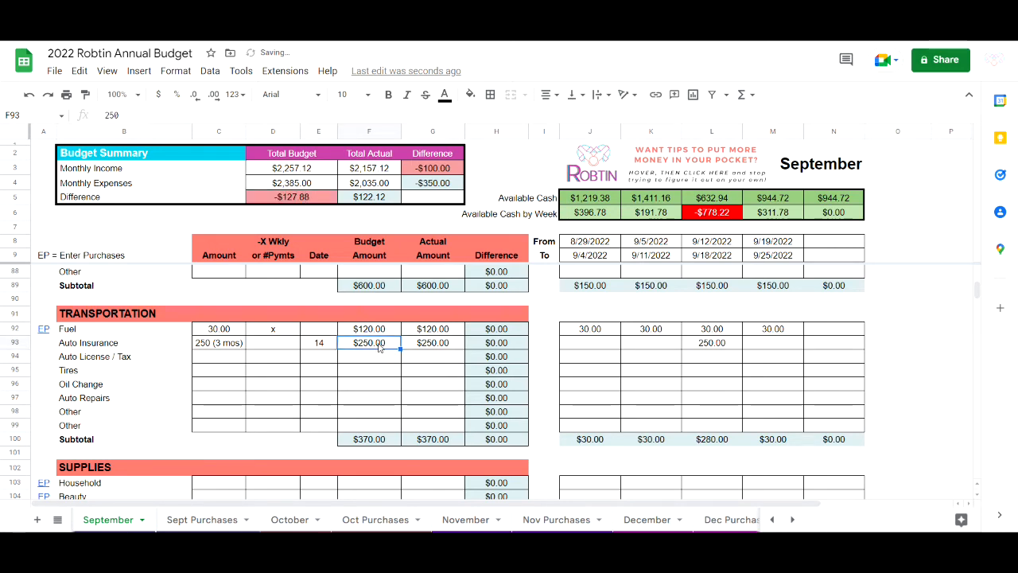
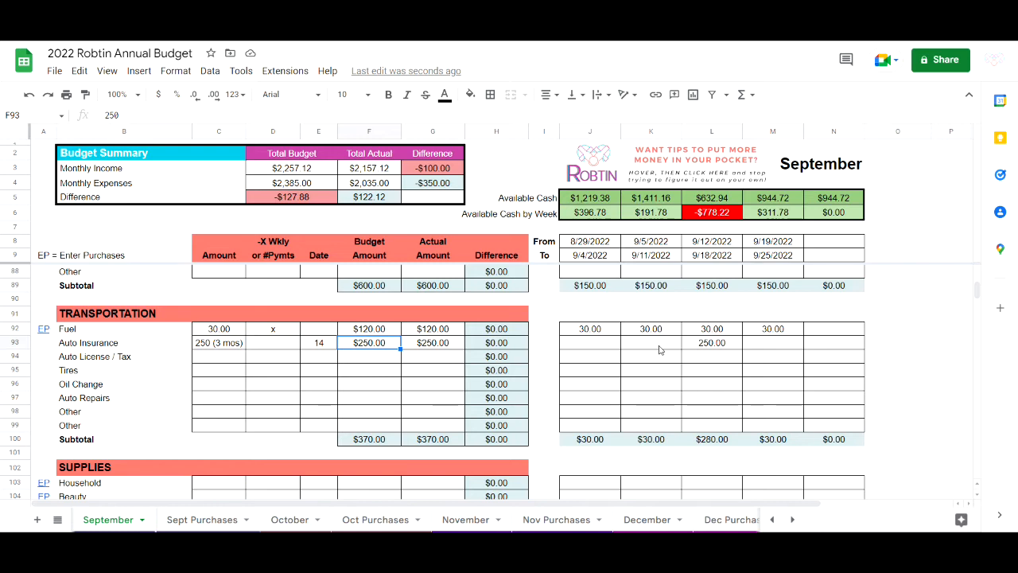
# - Inspect the source of October's Auto Insurance Amount and return to the September sheet
pyautogui.click(303, 523)
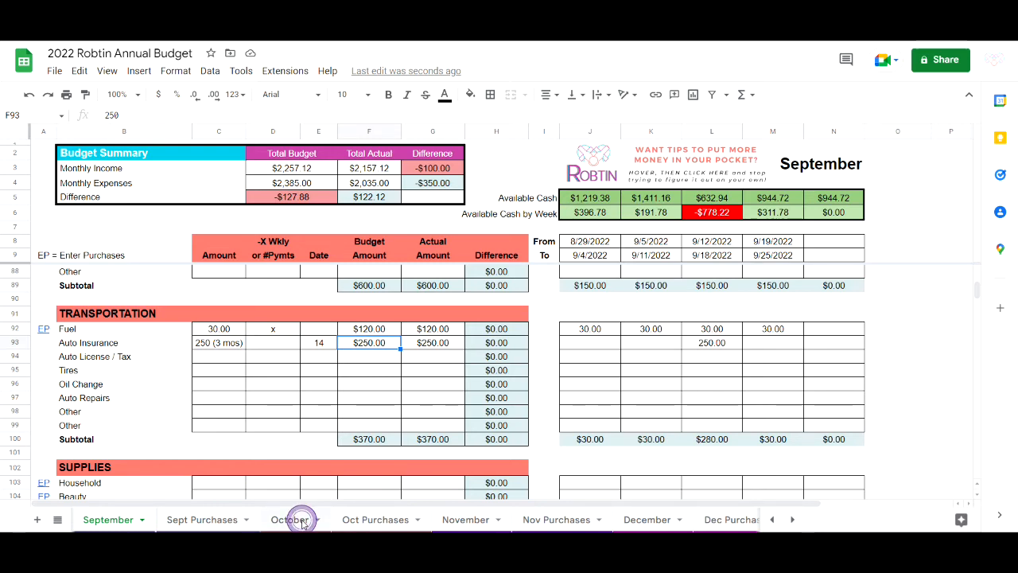
pyautogui.click(227, 343)
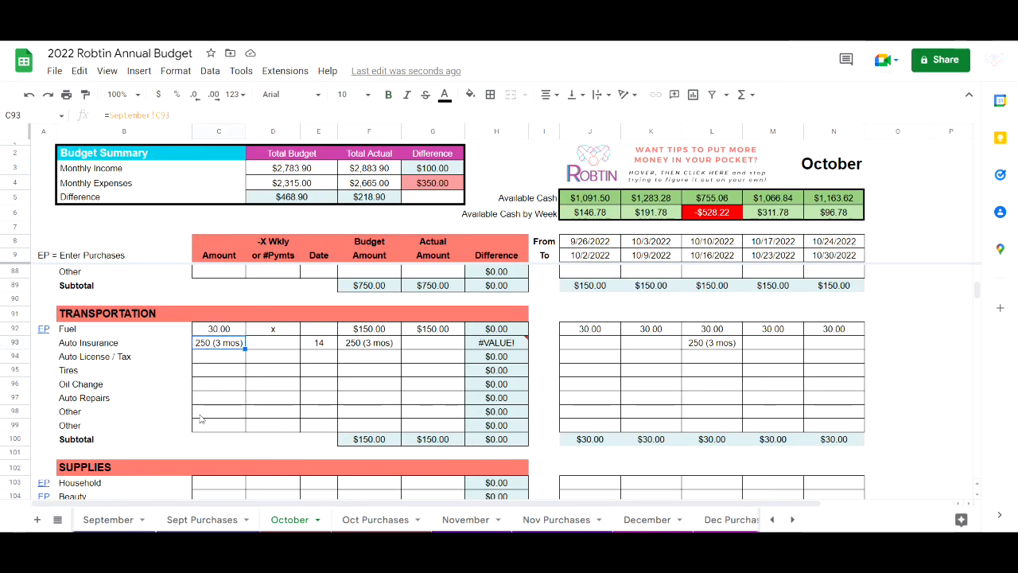
pyautogui.click(115, 520)
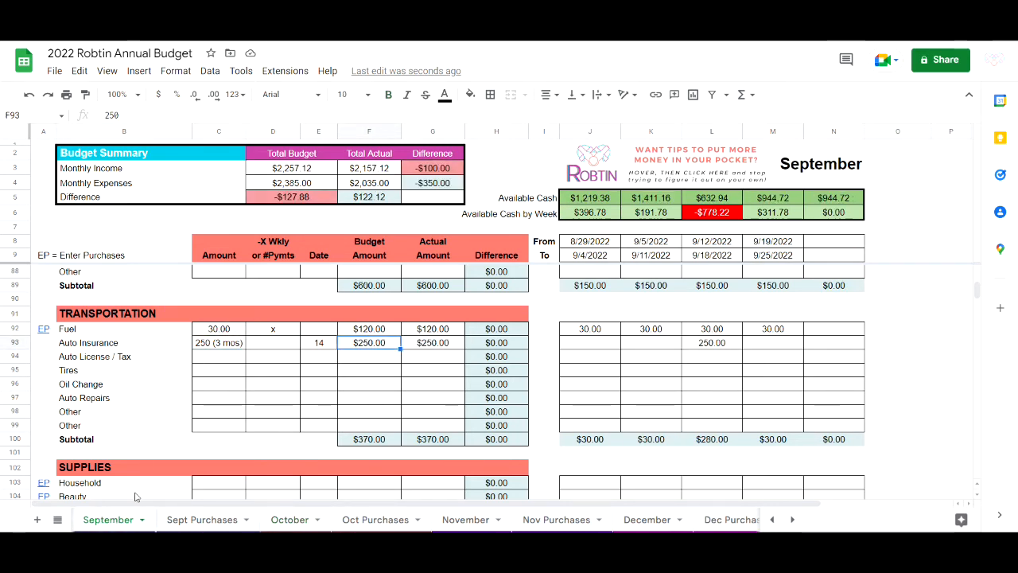
# - Try a plain 250 as September's Auto Insurance Amount, checking how October picks it up
pyautogui.click(221, 343)
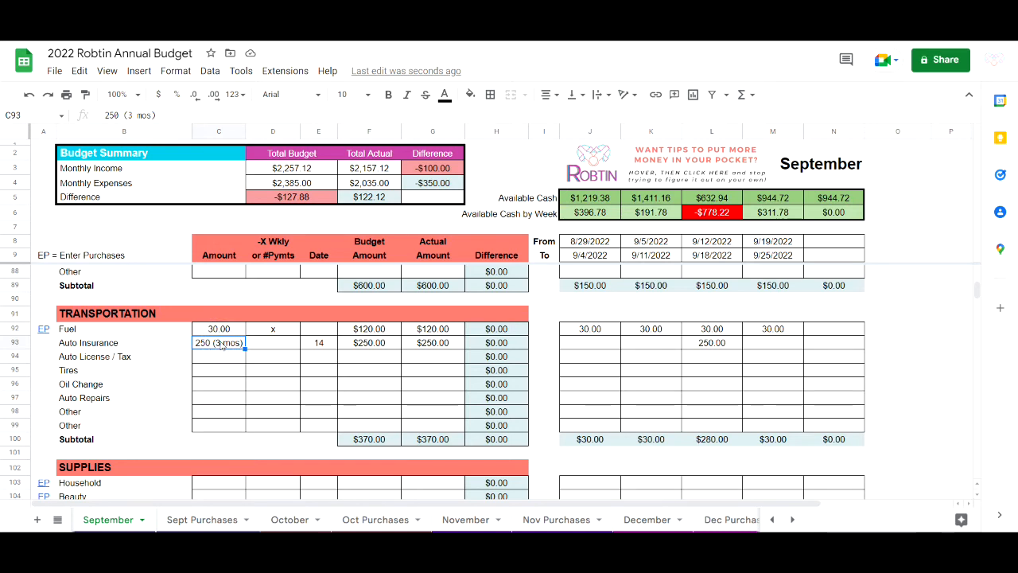
pyautogui.write('250')
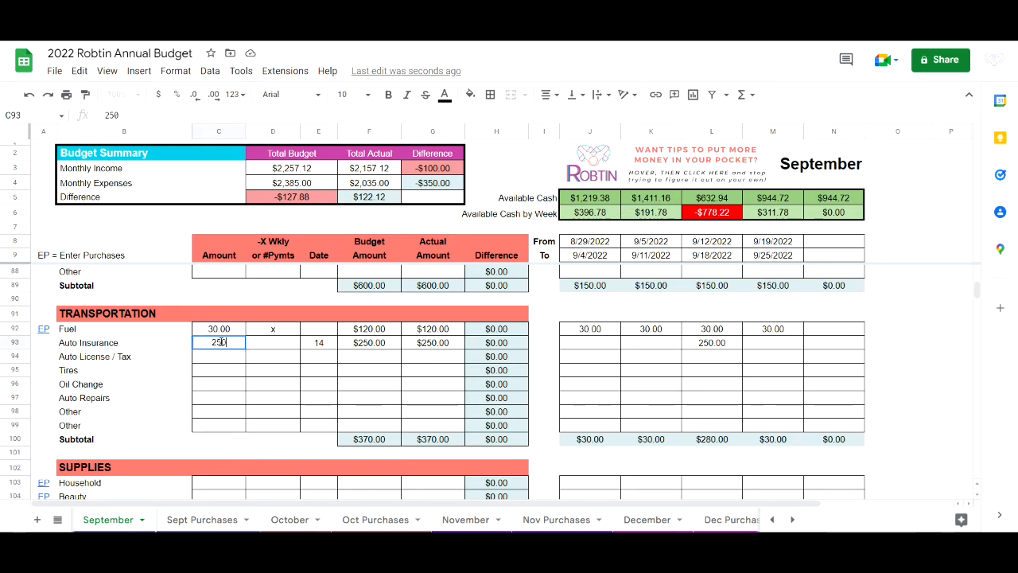
pyautogui.press('Return')
pyautogui.click(221, 343)
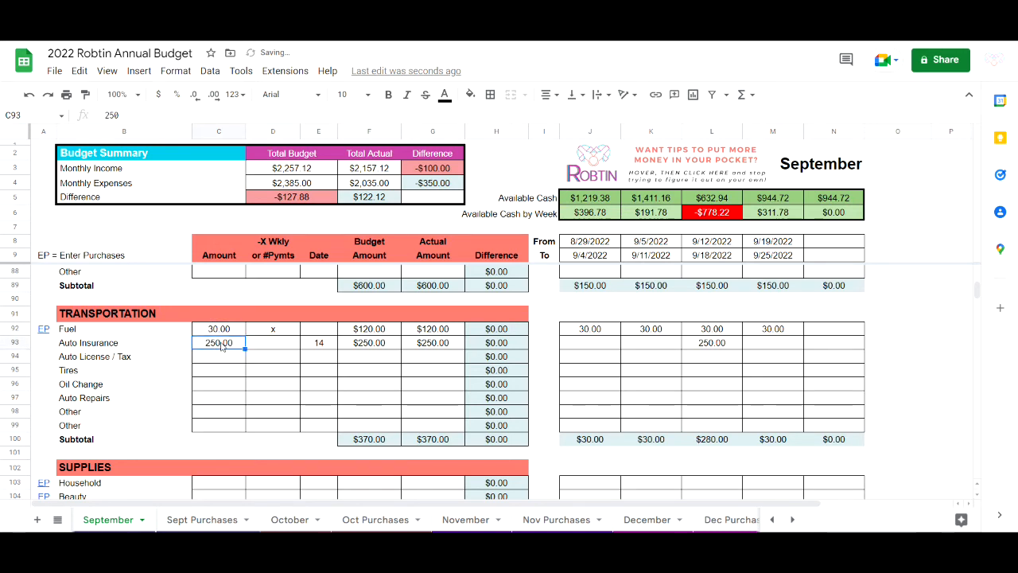
pyautogui.click(289, 520)
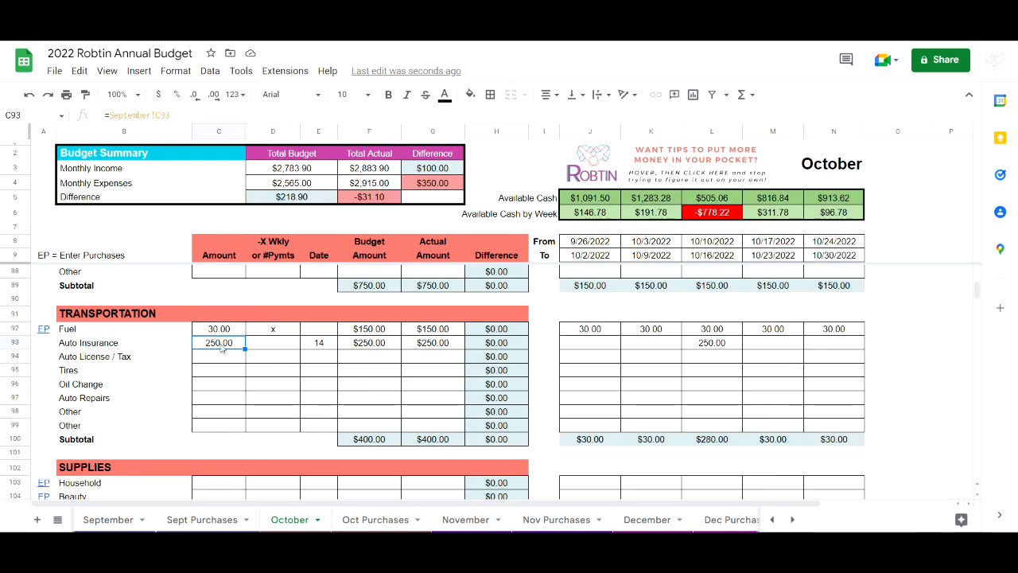
pyautogui.click(95, 521)
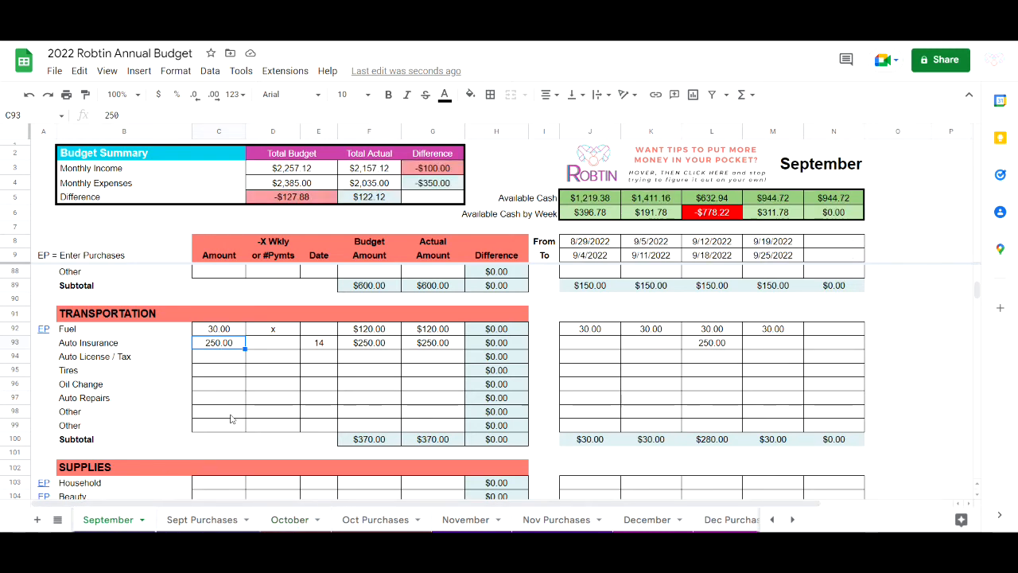
# - Restore September's Auto Insurance Amount to 250 (3 mos) and check the Auto Insurance rows from October through December
pyautogui.write('250 (3 mos)')
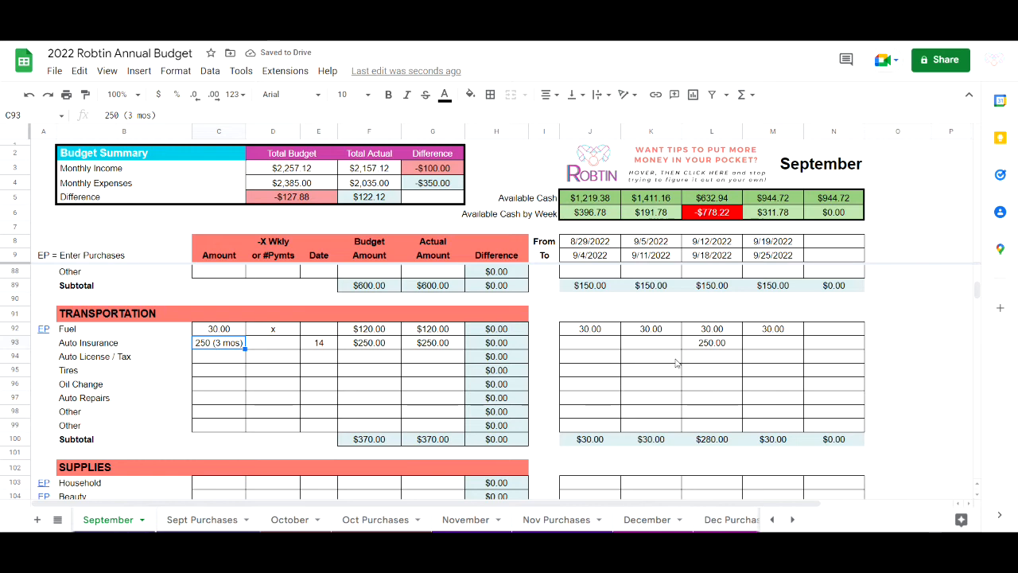
pyautogui.click(293, 518)
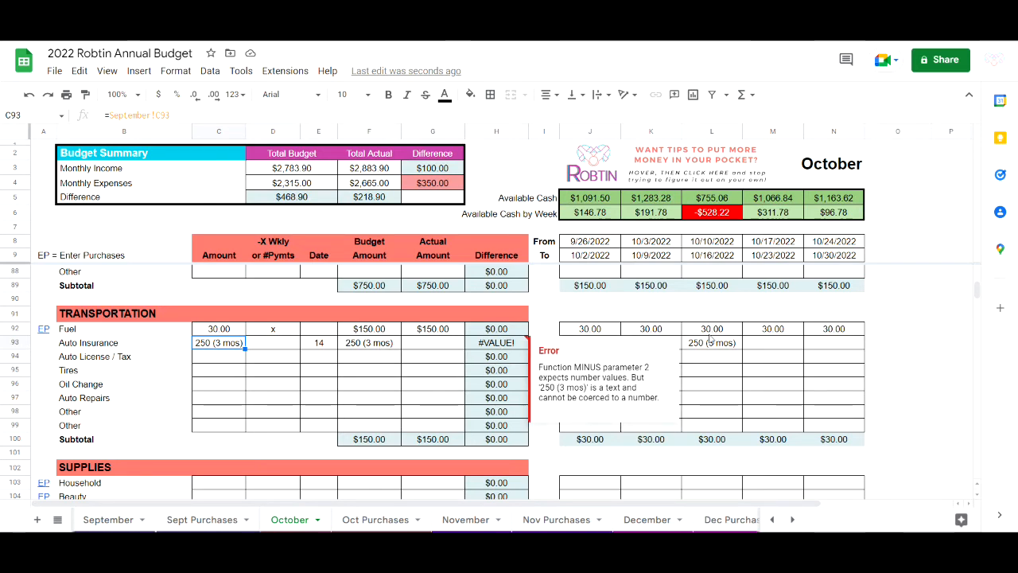
pyautogui.moveTo(479, 342)
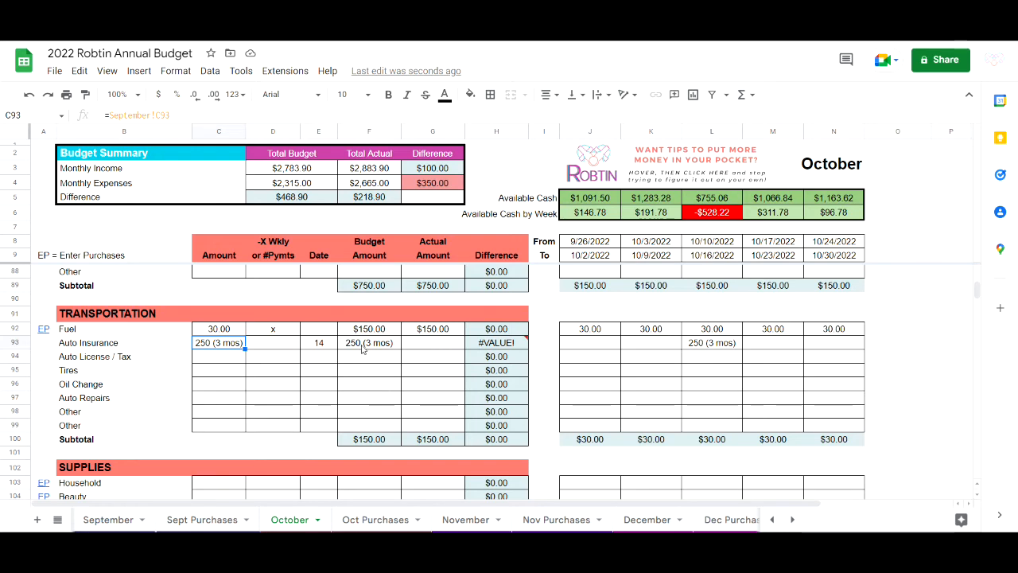
pyautogui.click(466, 522)
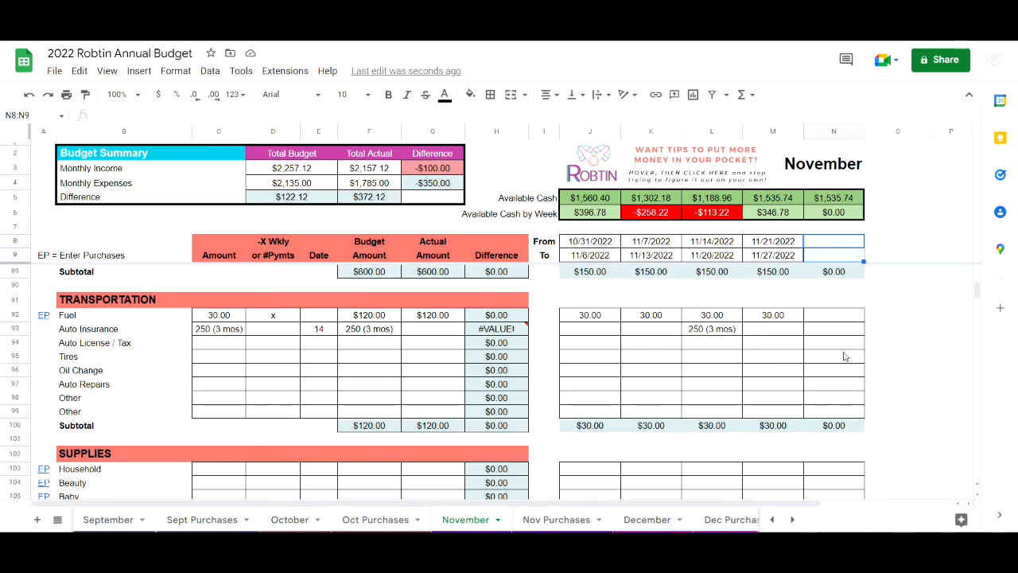
pyautogui.click(647, 520)
pyautogui.scroll(-1, 402, 411)
pyautogui.scroll(-15, 402, 411)
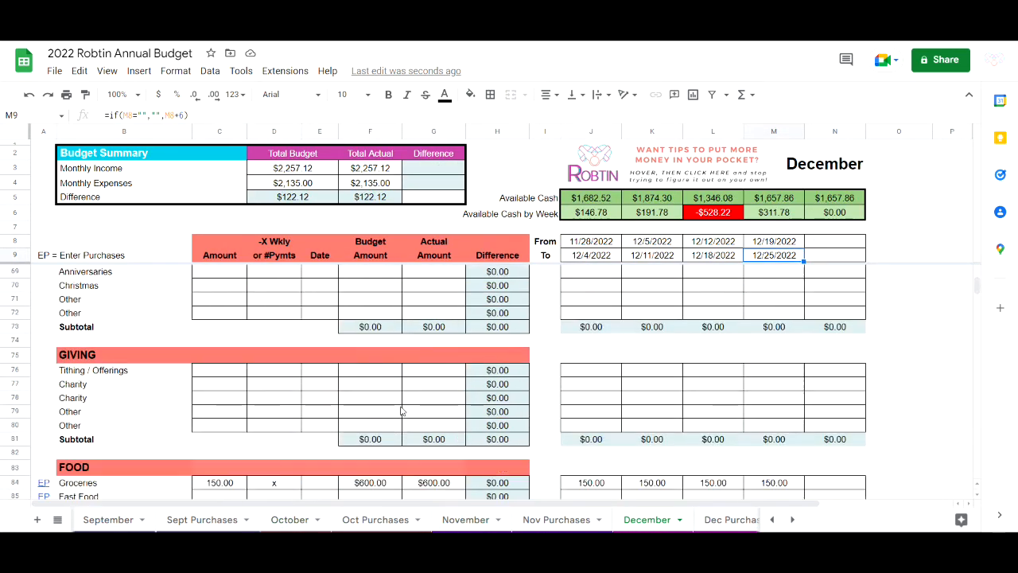
pyautogui.scroll(-4, 402, 412)
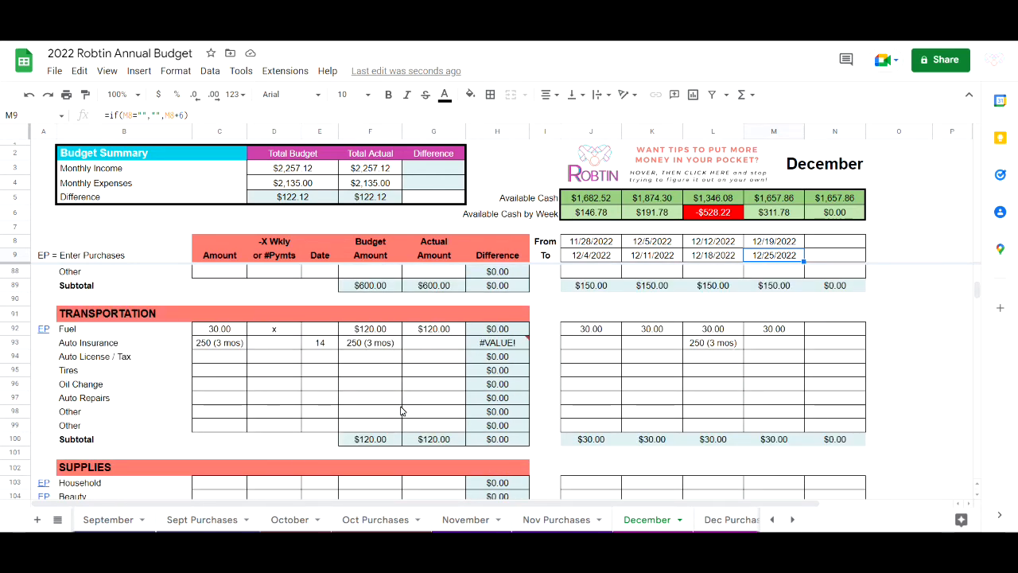
# - Override December's Auto Insurance entry for the week of 12/12/2022 and its Budget Amount with 250
pyautogui.click(720, 346)
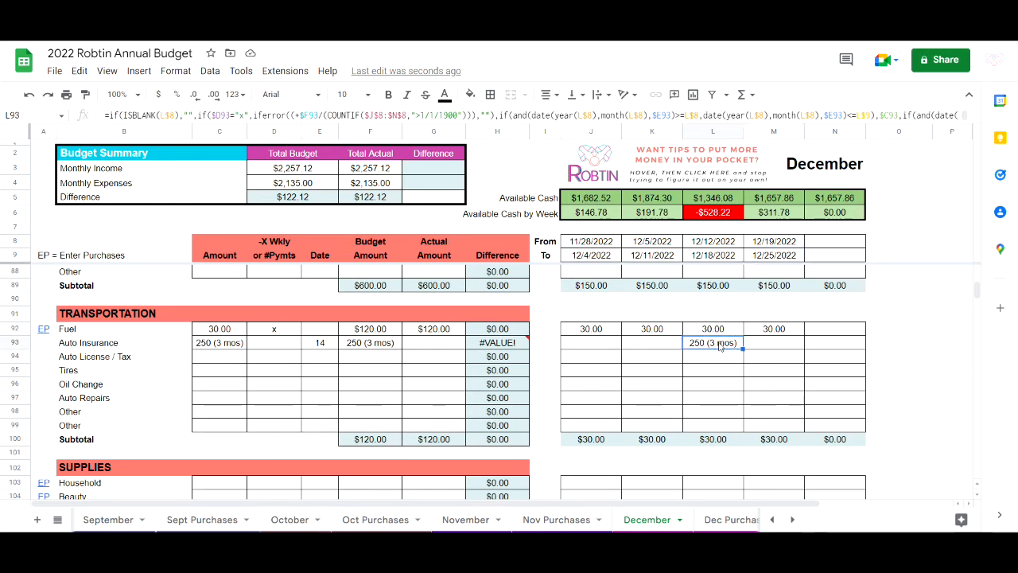
pyautogui.write('250')
pyautogui.press('Return')
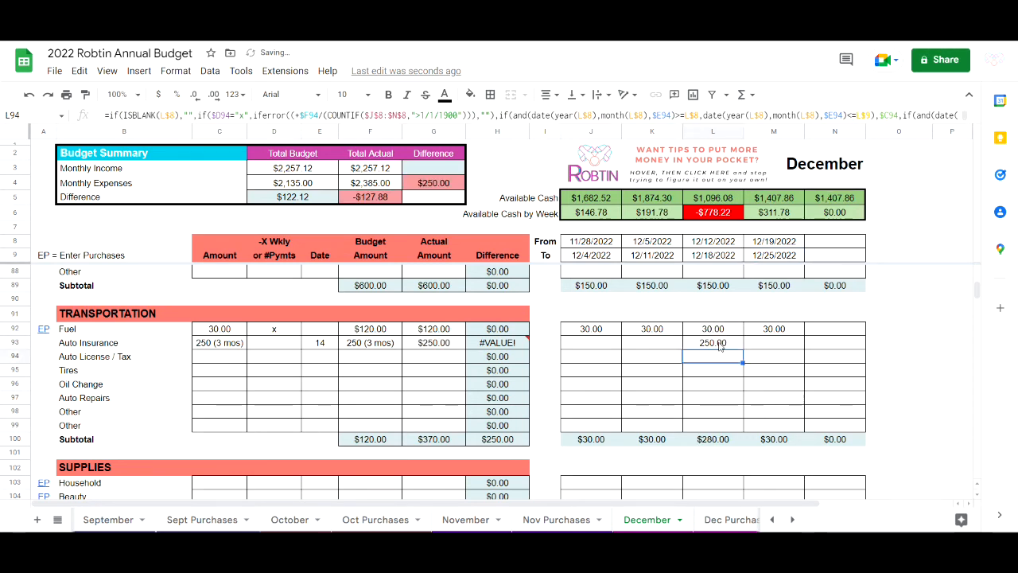
pyautogui.click(370, 344)
pyautogui.write('250')
pyautogui.press('Return')
pyautogui.click(370, 346)
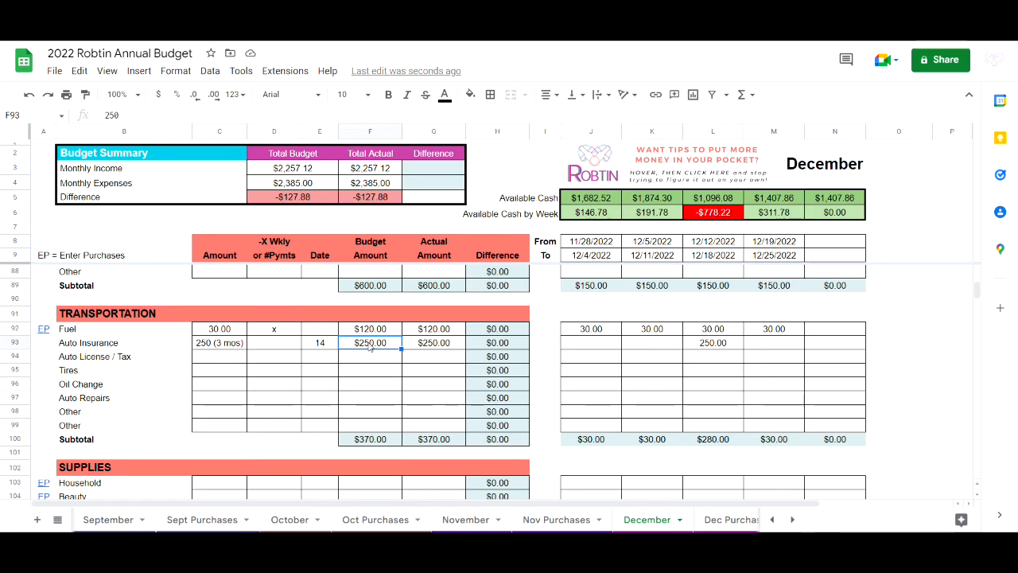
# - Enter 75 with 2 payments in December's first empty Income row, leaving the date blank
pyautogui.scroll(-3, 372, 351)
pyautogui.scroll(5, 373, 351)
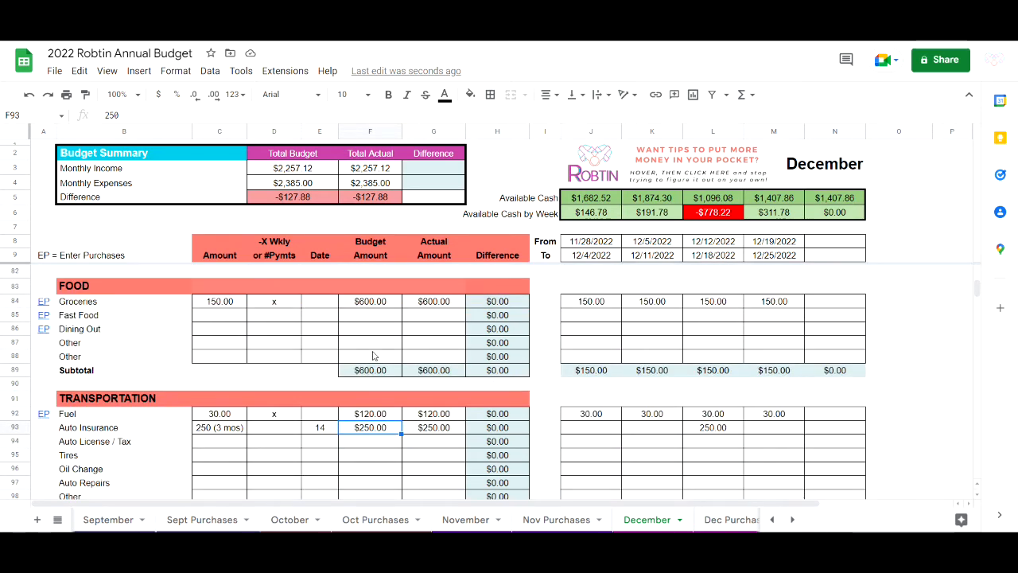
pyautogui.scroll(10, 373, 356)
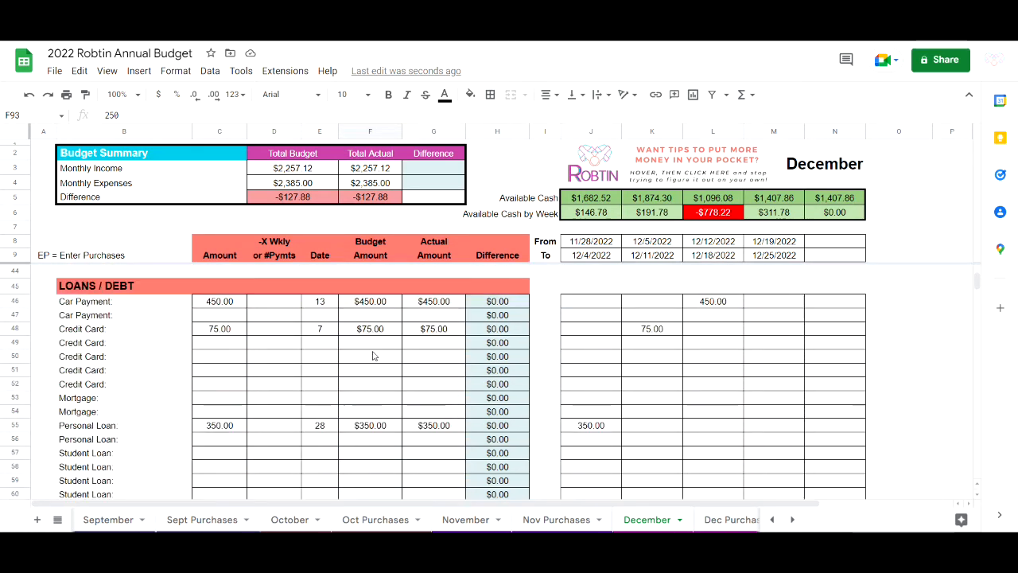
pyautogui.scroll(1, 373, 356)
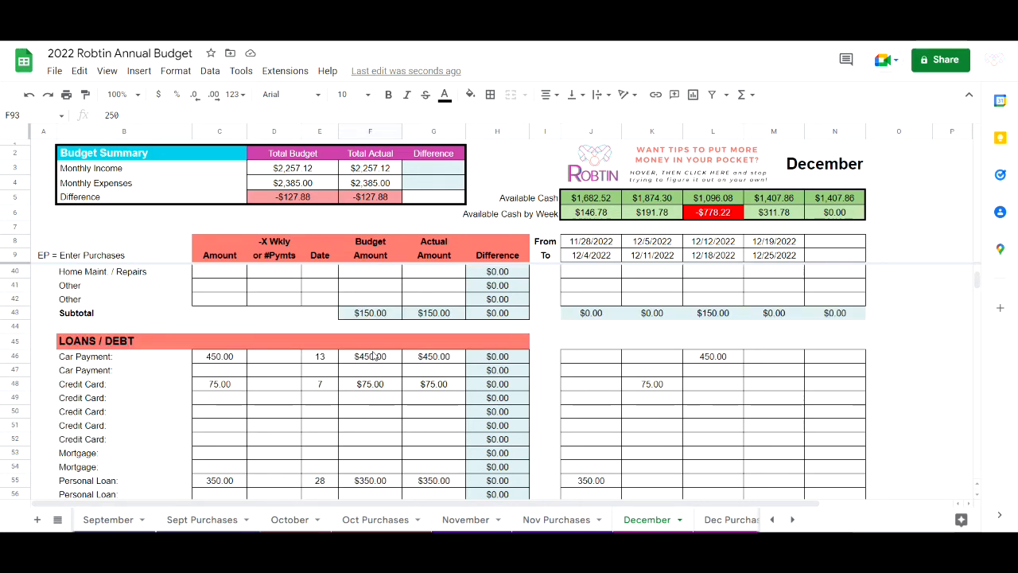
pyautogui.scroll(10, 373, 355)
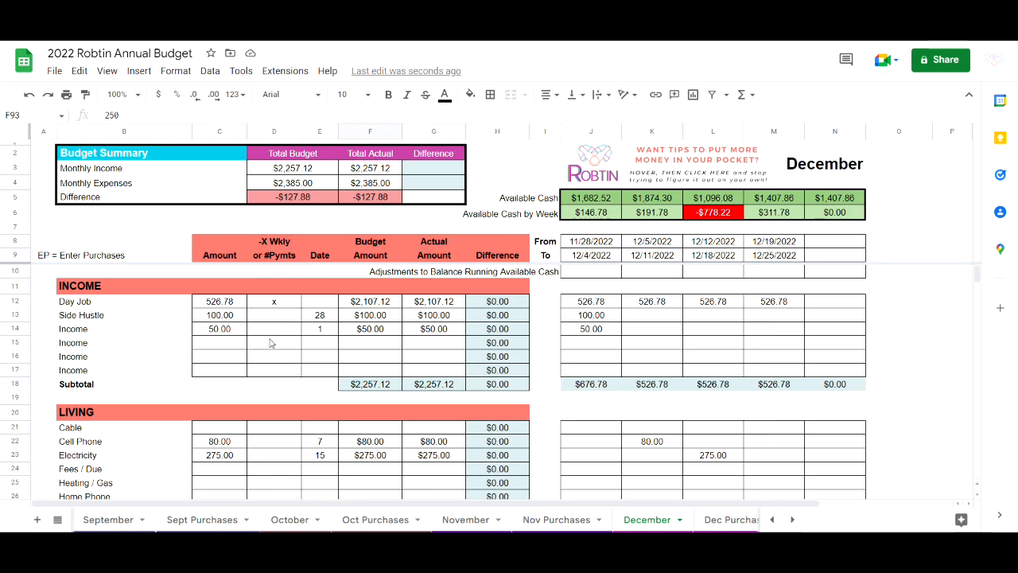
pyautogui.click(226, 342)
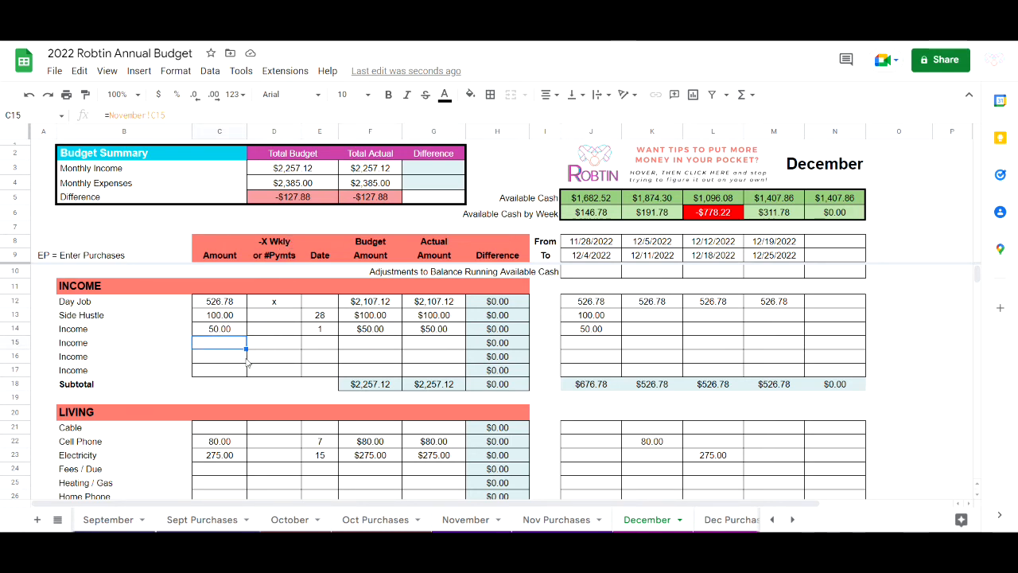
pyautogui.write('75')
pyautogui.press('Tab')
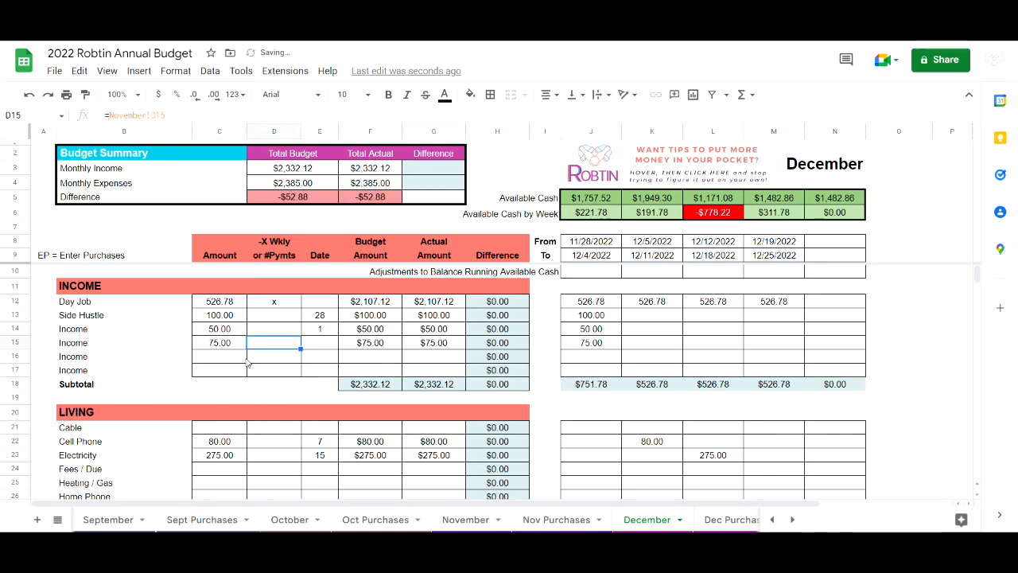
pyautogui.write('2')
pyautogui.press('Tab')
pyautogui.press('Left')
pyautogui.press('Left')
pyautogui.press('Right')
pyautogui.press('Right')
pyautogui.press('Right')
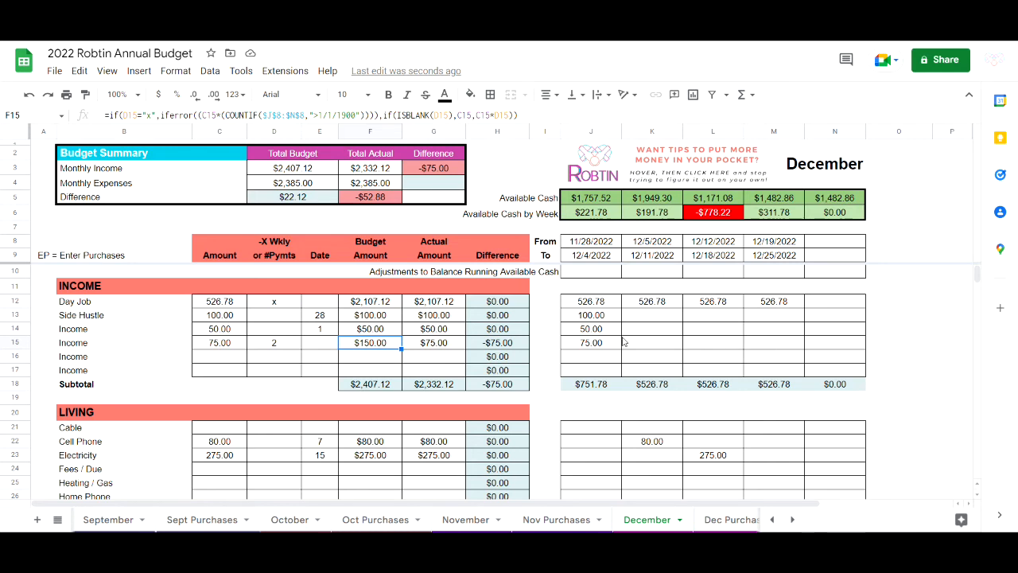
# - Clear the 75 income from the week of 11/28/2022 and enter 75 in the weeks of 12/5/2022 and 12/19/2022
pyautogui.click(603, 343)
pyautogui.press('Delete')
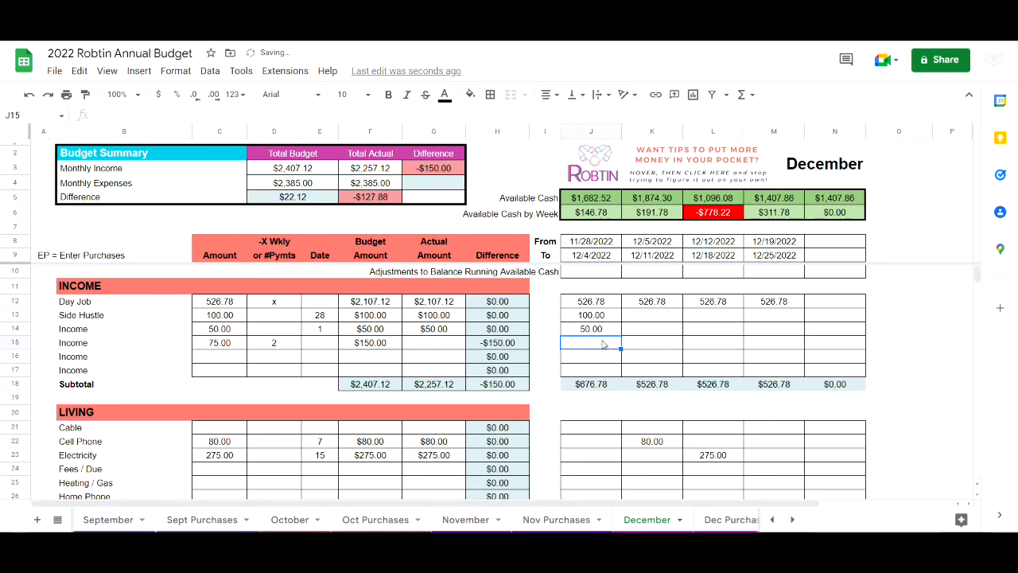
pyautogui.press('Right')
pyautogui.write('75')
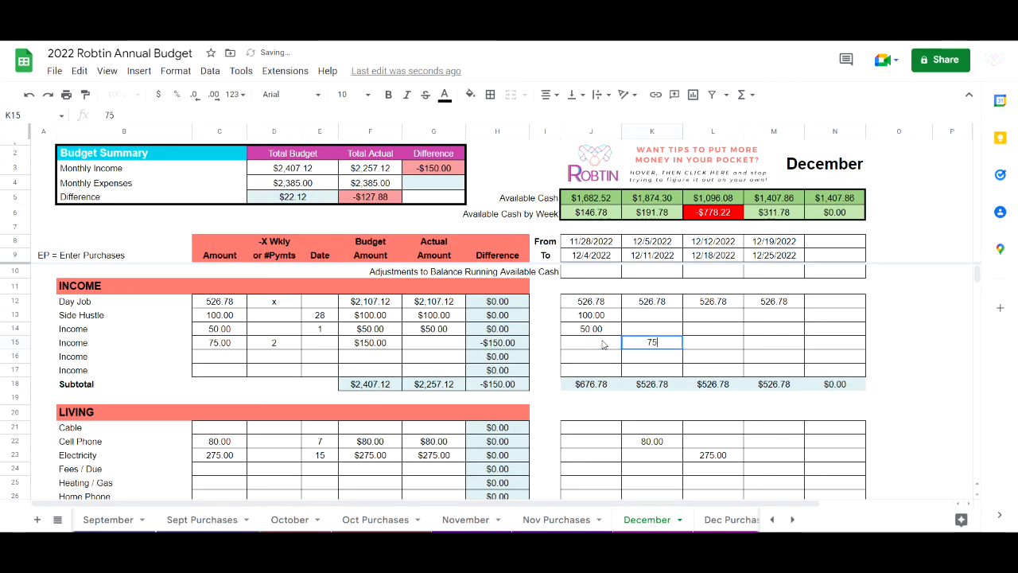
pyautogui.press('Right')
pyautogui.press('Right')
pyautogui.write('75')
pyautogui.press('Return')
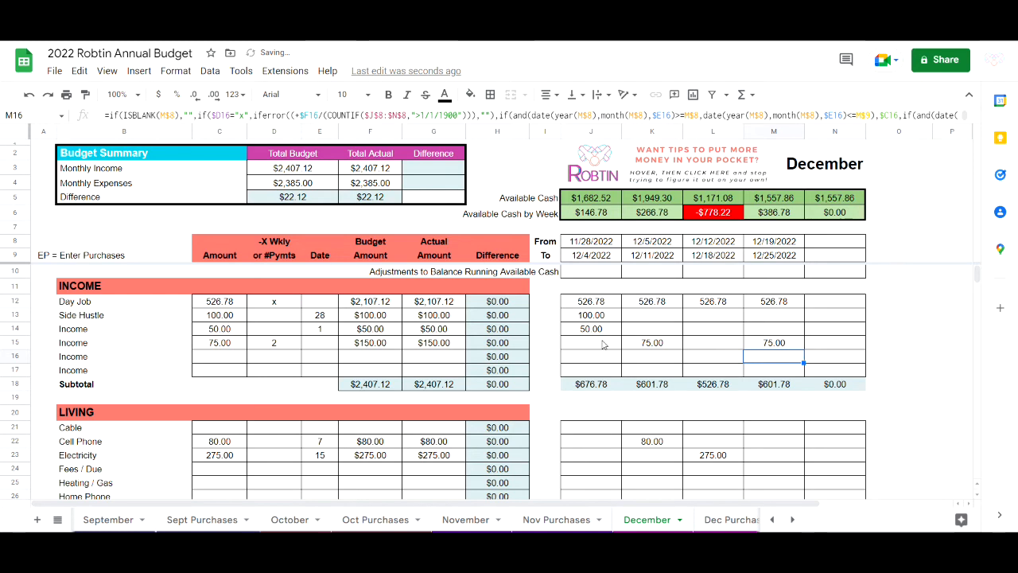
pyautogui.press('Up')
pyautogui.press('Left')
pyautogui.press('Left')
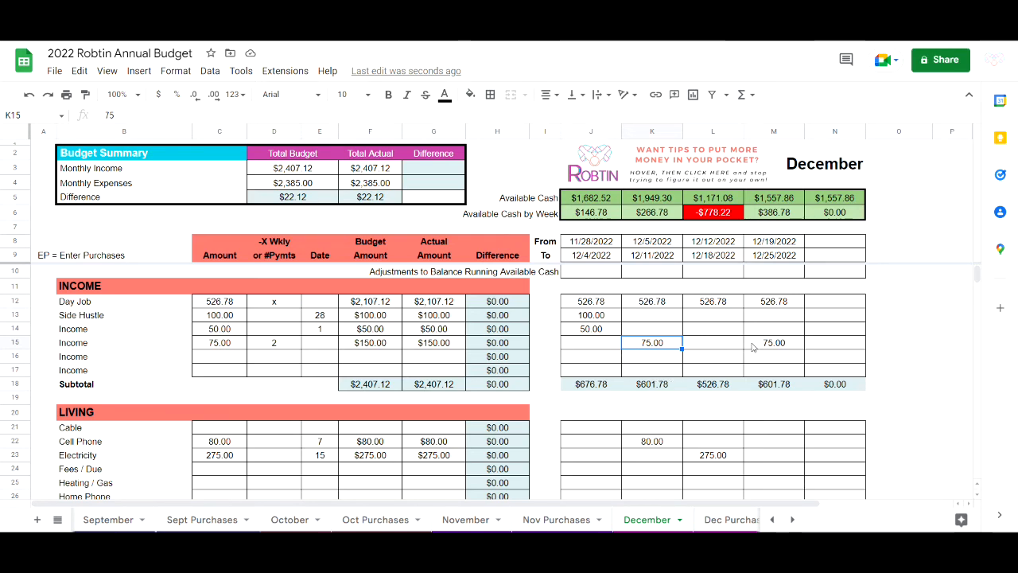
# - Open the Year in Review sheet and examine July's Week 1 figure under Cash Flow Balance
pyautogui.scroll(-2, 750, 349)
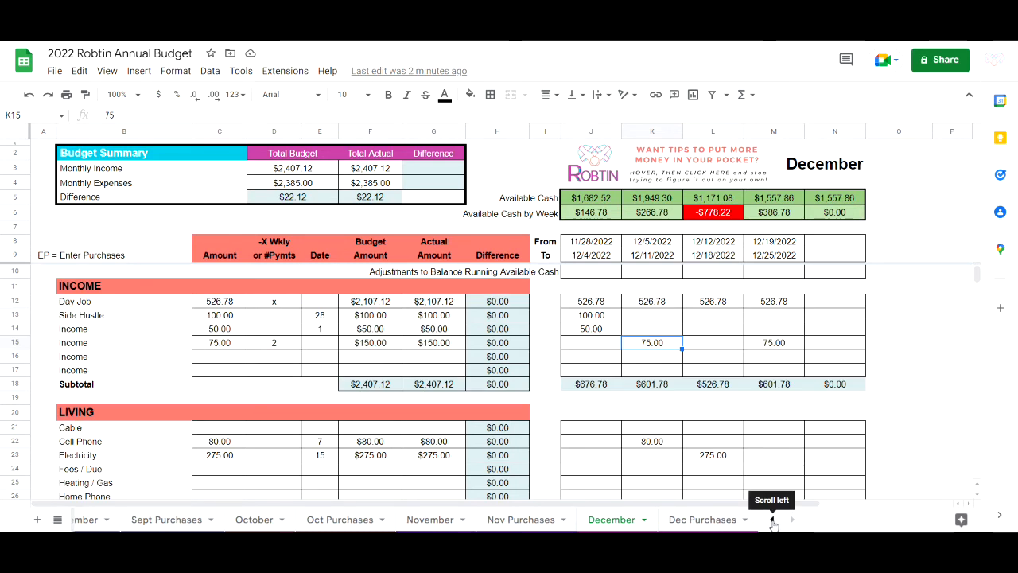
pyautogui.click(772, 520)
pyautogui.click(771, 519)
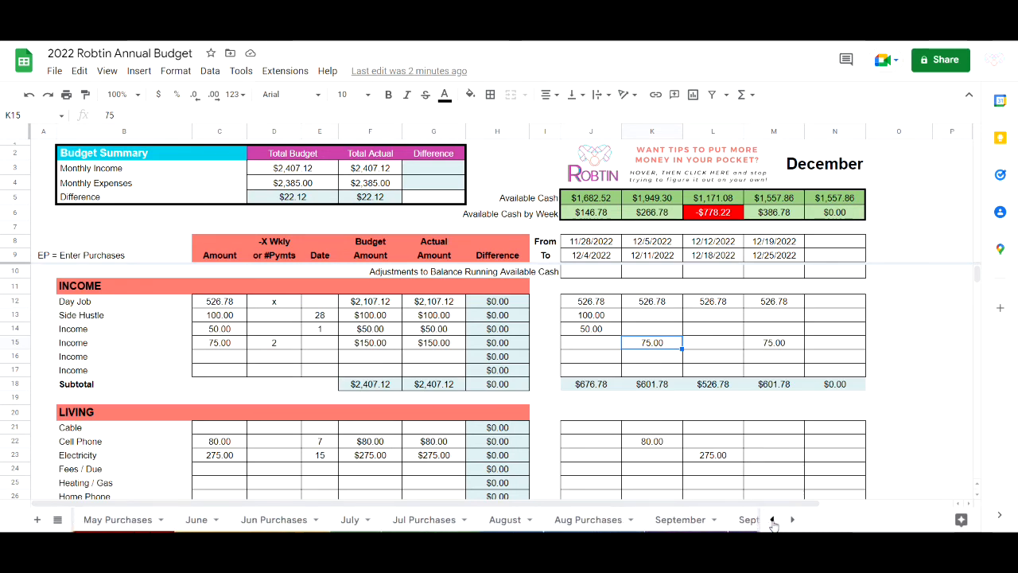
pyautogui.click(772, 520)
pyautogui.click(771, 520)
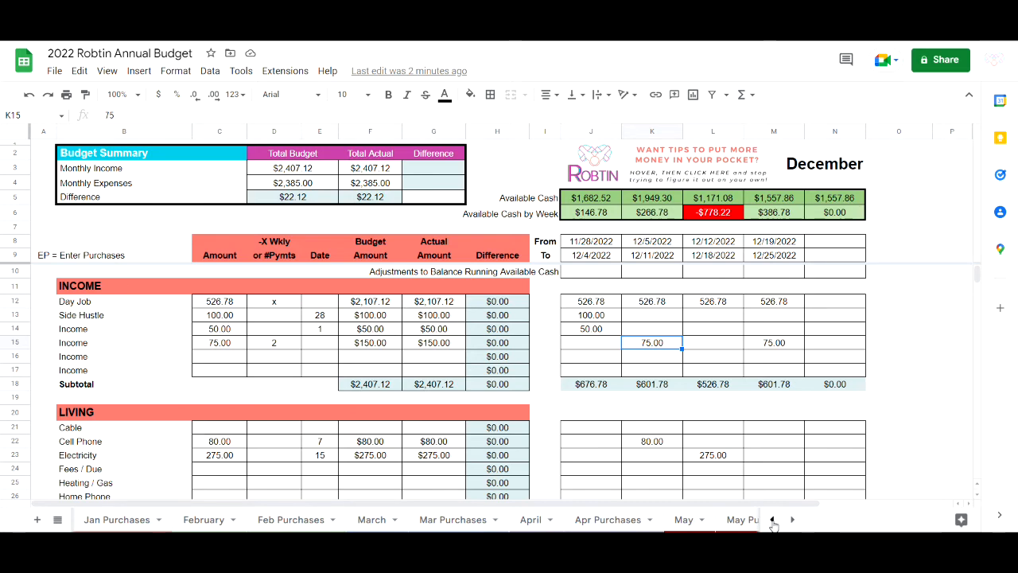
pyautogui.click(772, 520)
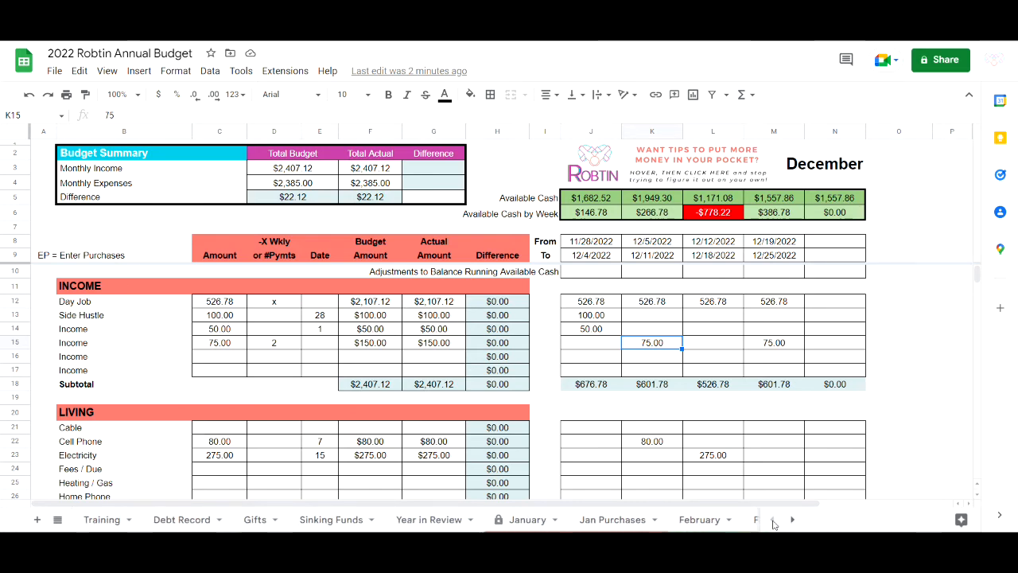
pyautogui.click(436, 521)
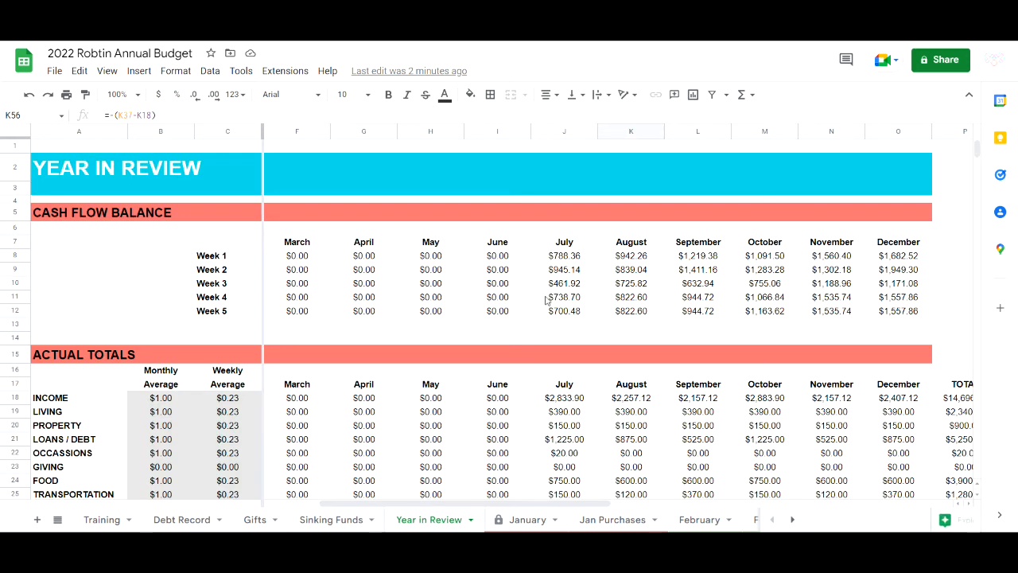
pyautogui.moveTo(574, 503); pyautogui.dragTo(628, 511)
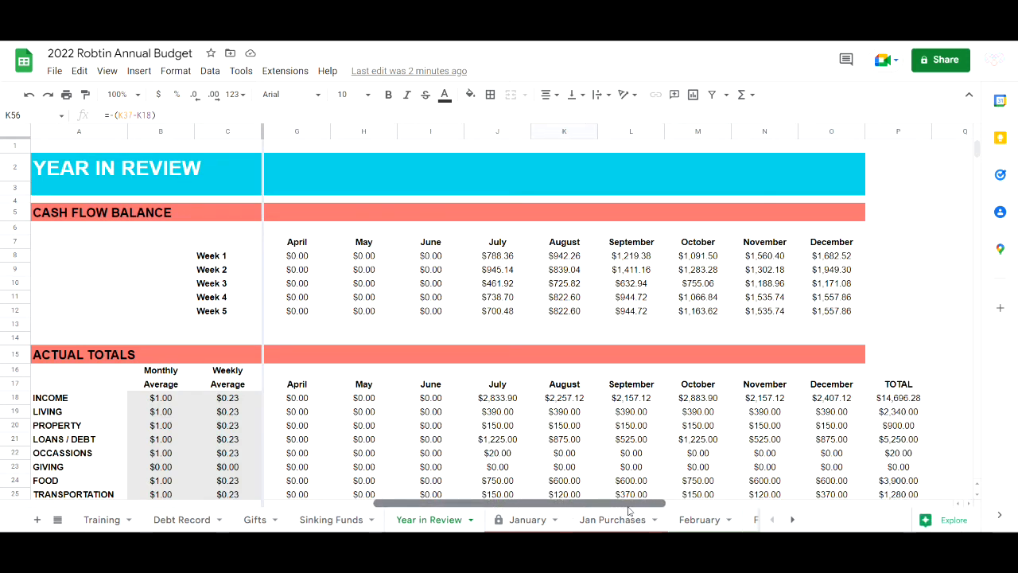
pyautogui.click(497, 256)
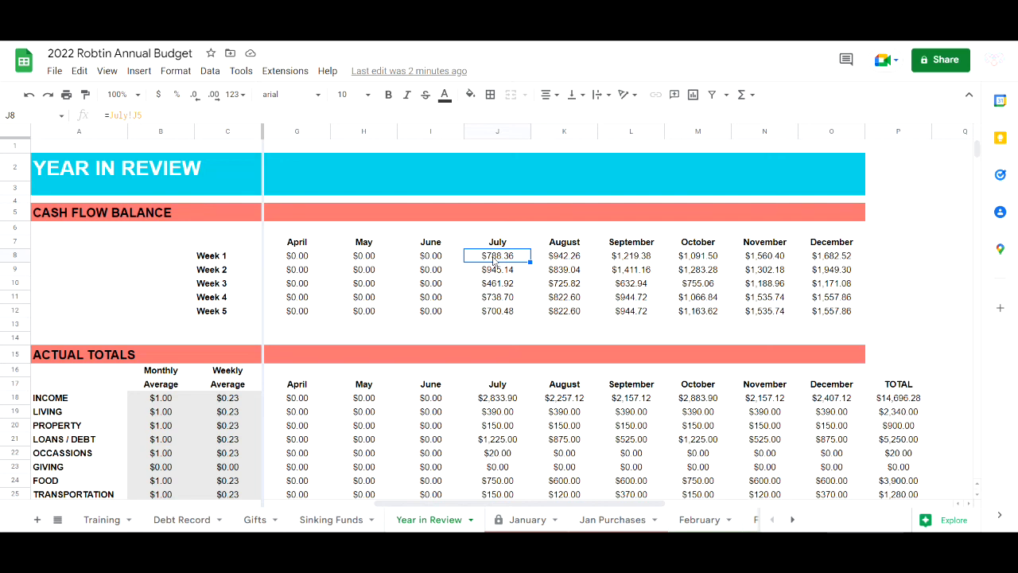
# - Examine July's Week 2 to Week 5 balances and August's Week 1 to Week 5 balances under Cash Flow Balance
pyautogui.click(493, 271)
pyautogui.click(493, 284)
pyautogui.click(494, 298)
pyautogui.click(498, 311)
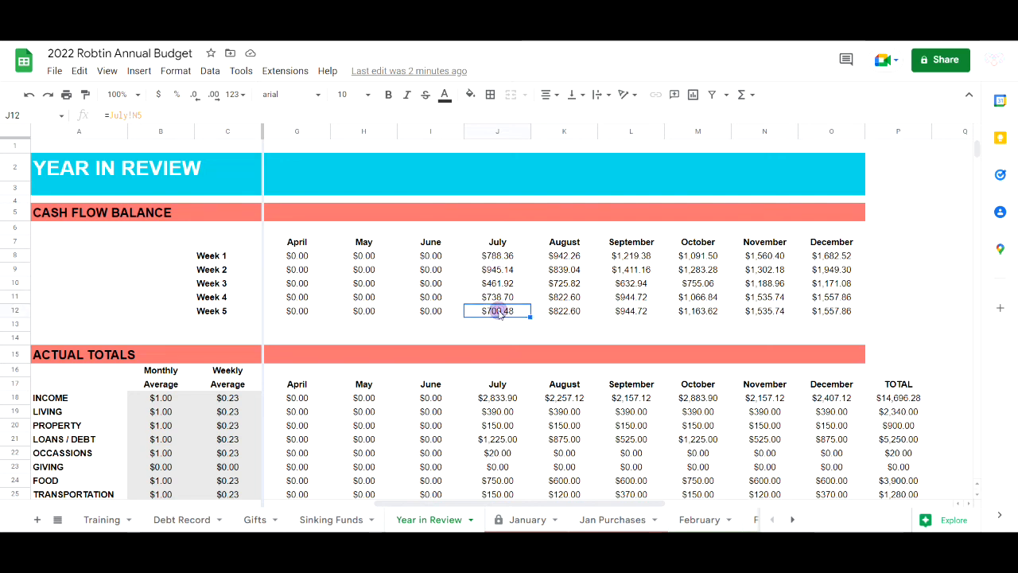
pyautogui.click(564, 258)
pyautogui.click(564, 270)
pyautogui.click(567, 285)
pyautogui.click(566, 297)
pyautogui.click(567, 310)
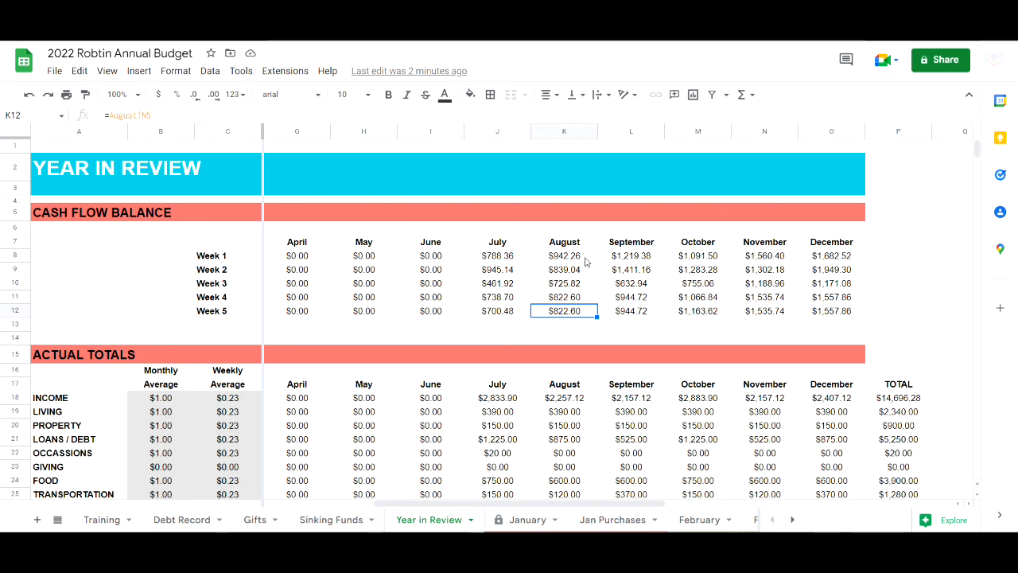
# - Compare the Week 4 and Week 5 balances of August and September, and check October's Week 5 balance
pyautogui.moveTo(569, 298); pyautogui.dragTo(568, 311)
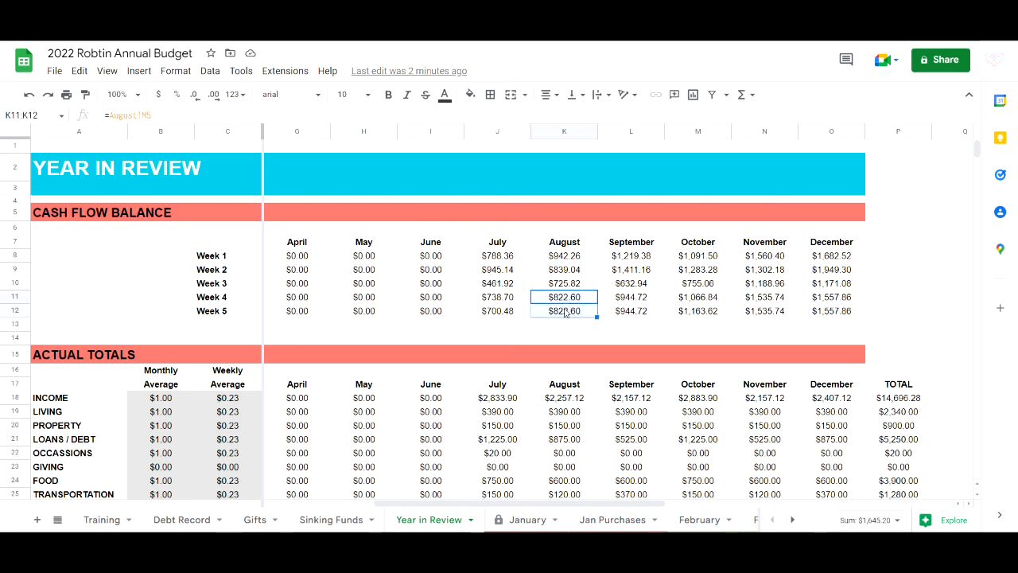
pyautogui.moveTo(629, 296); pyautogui.dragTo(630, 311)
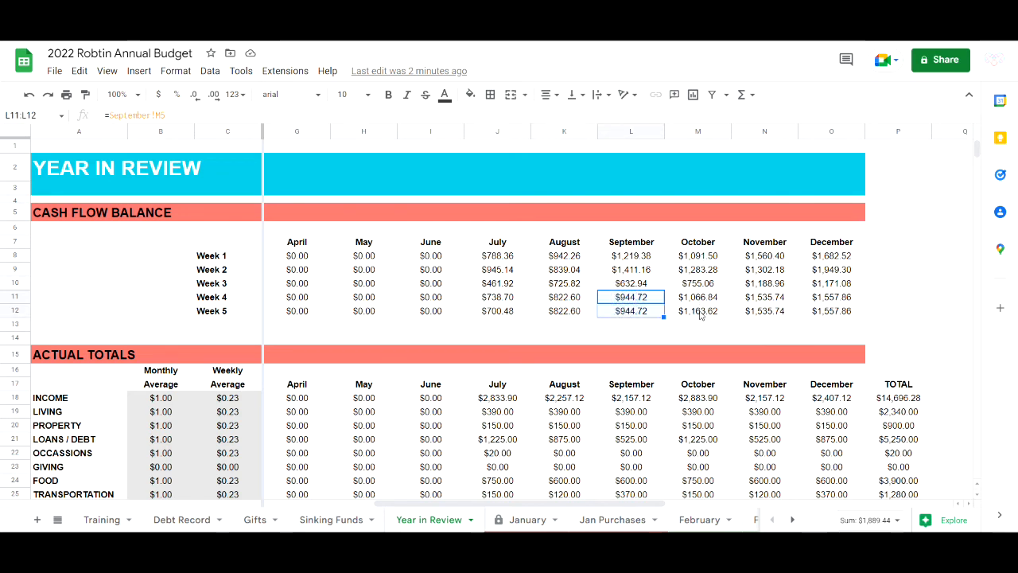
pyautogui.click(700, 310)
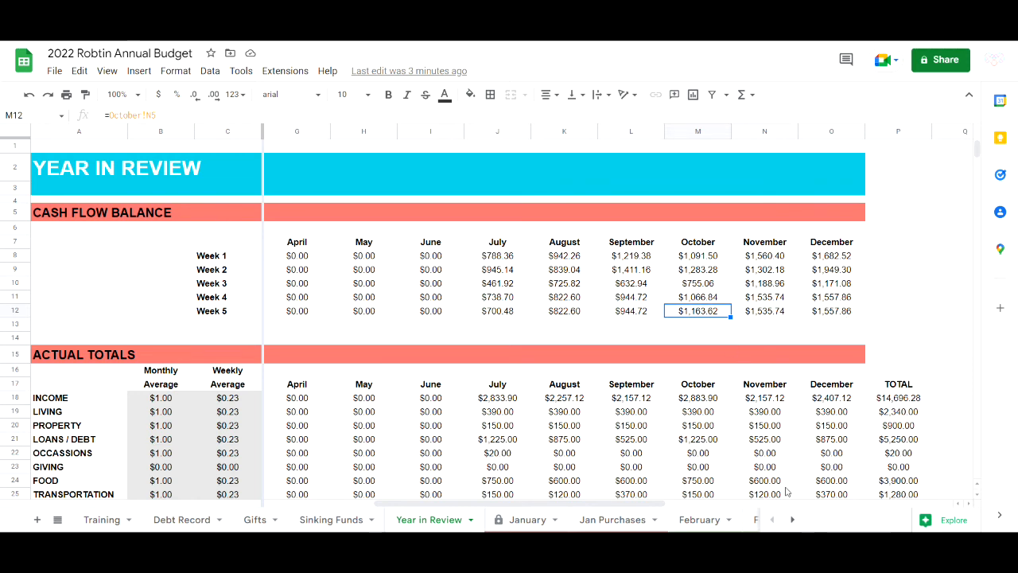
# - Open the November sheet and look through its expense sections down to Sinking Funds
pyautogui.click(792, 519)
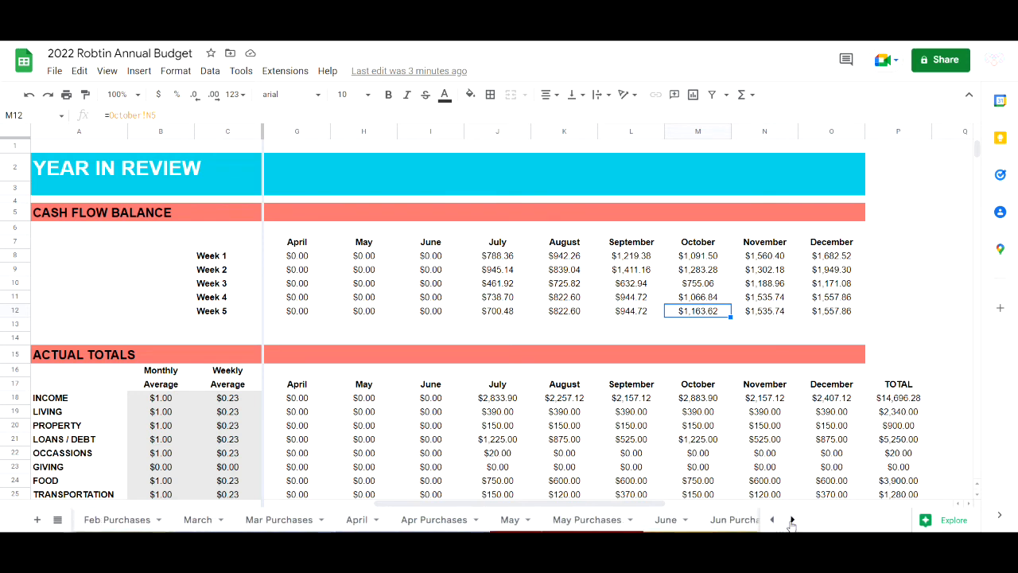
pyautogui.click(792, 519)
pyautogui.click(793, 520)
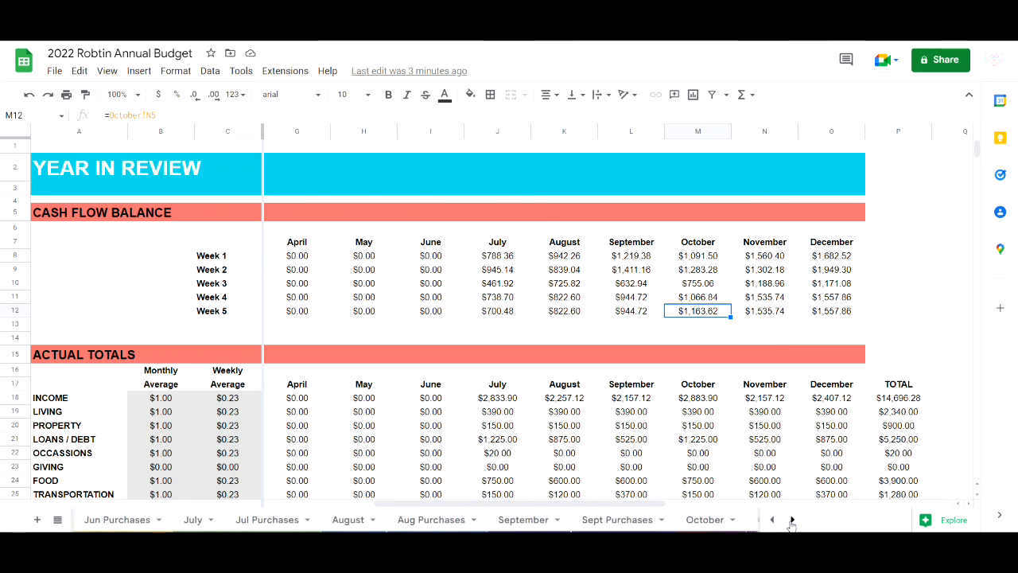
pyautogui.click(792, 519)
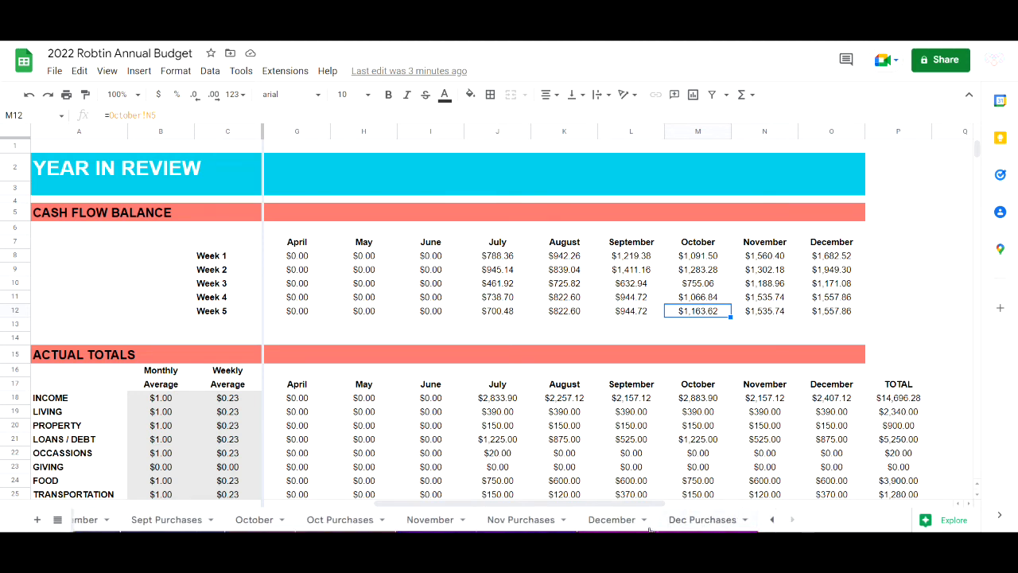
pyautogui.click(432, 520)
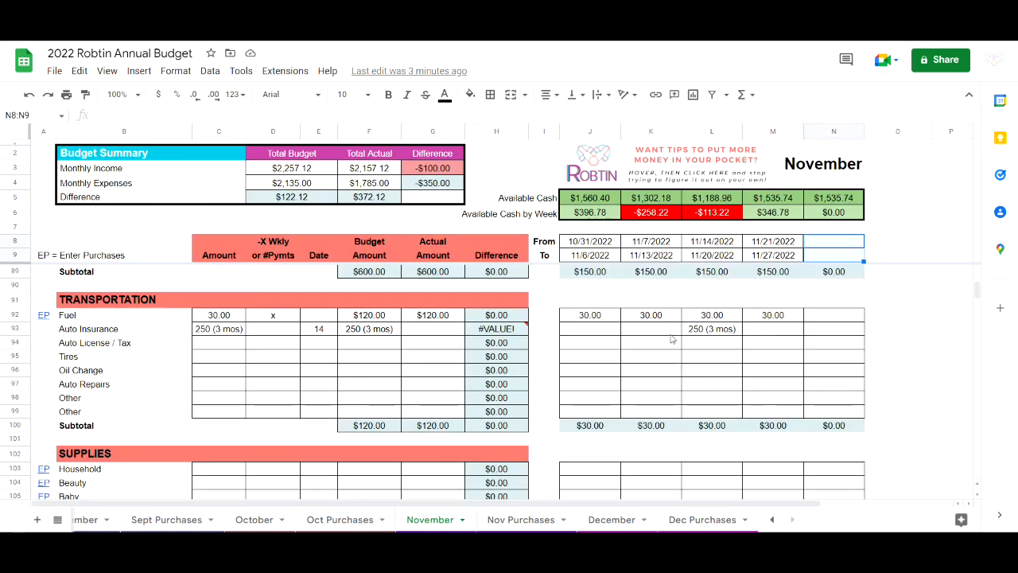
pyautogui.scroll(-3, 660, 341)
pyautogui.scroll(-5, 659, 340)
pyautogui.scroll(-4, 659, 341)
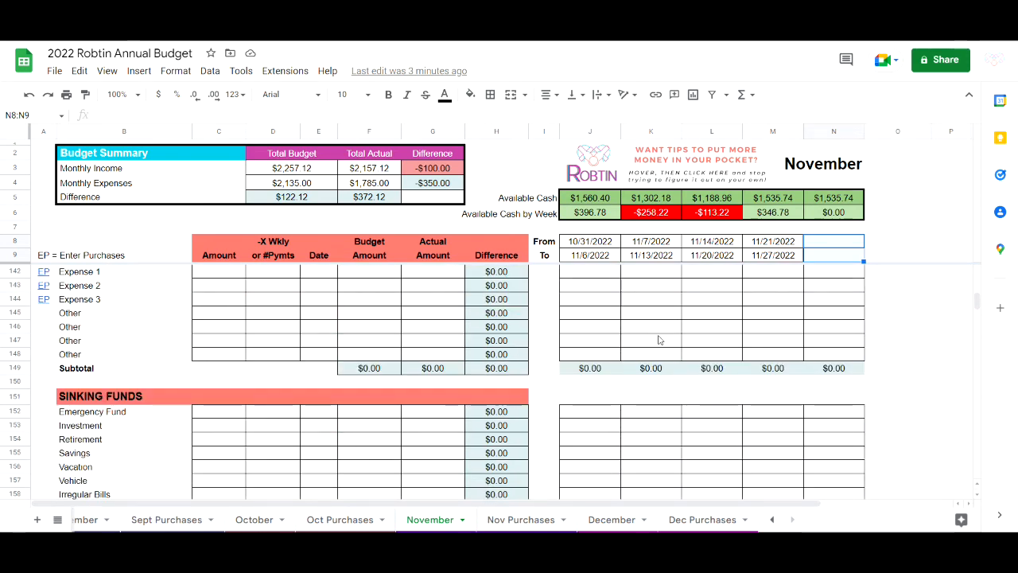
pyautogui.scroll(-1, 659, 340)
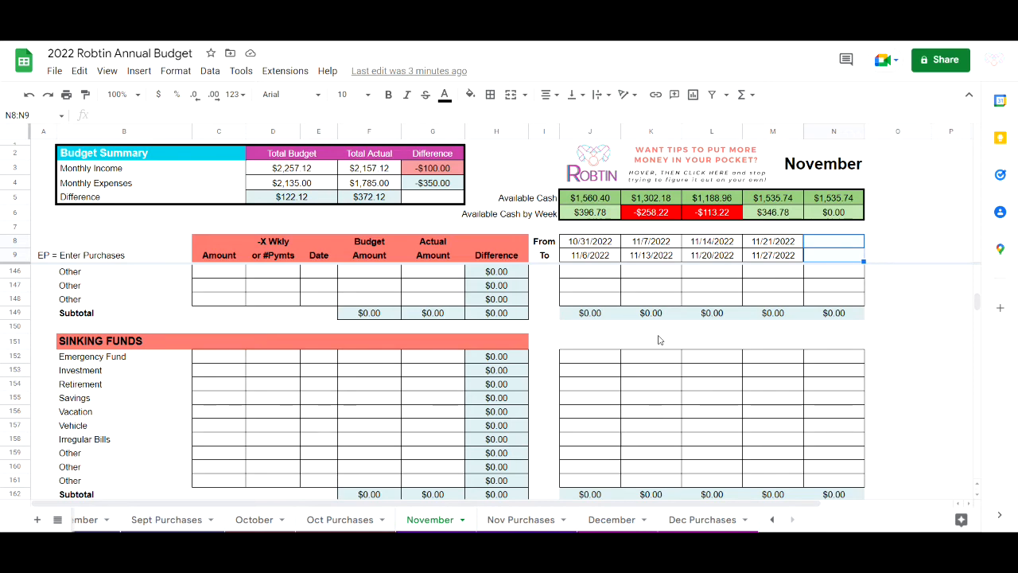
pyautogui.scroll(-1, 659, 341)
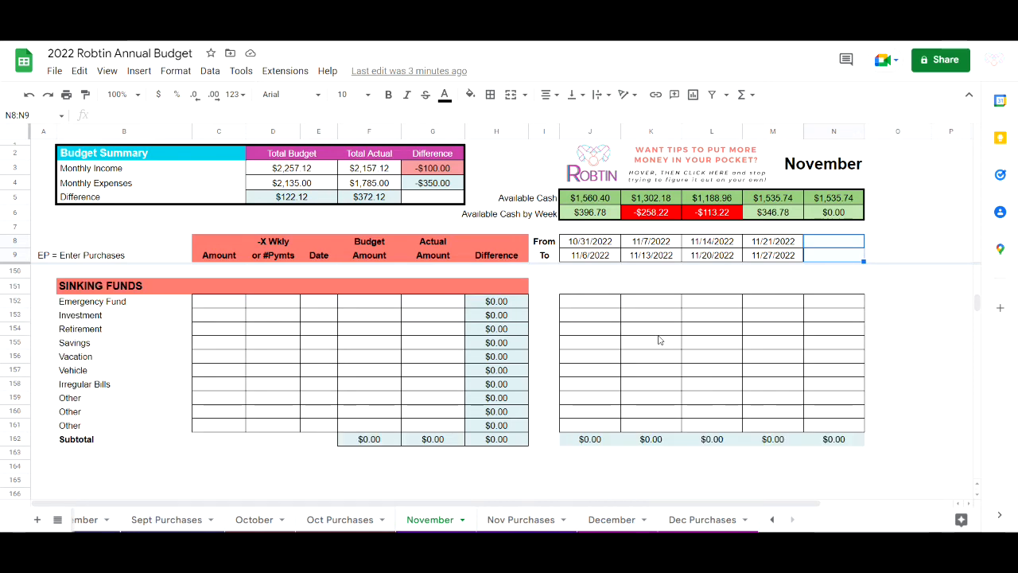
# - Enter 2000 as the Christmas amount in November's Occassions section, leaving the number of payments blank
pyautogui.scroll(4, 658, 340)
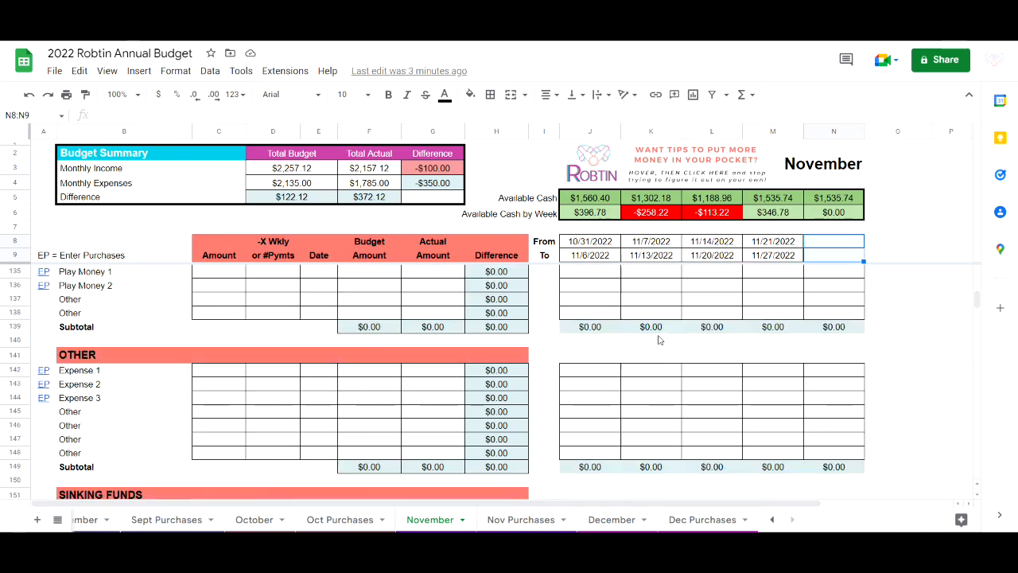
pyautogui.scroll(8, 659, 341)
pyautogui.scroll(7, 659, 341)
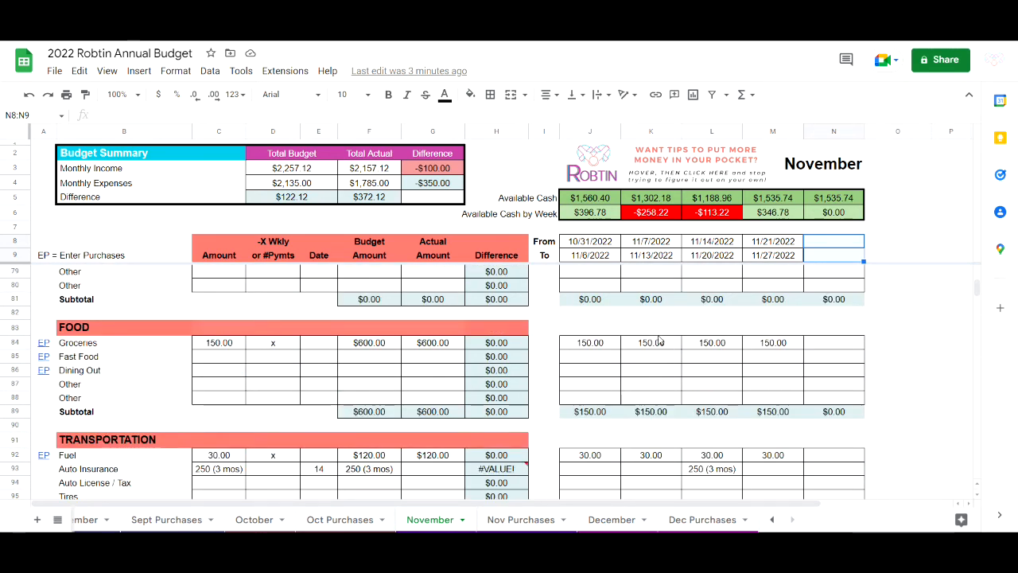
pyautogui.scroll(3, 659, 340)
pyautogui.scroll(1, 659, 340)
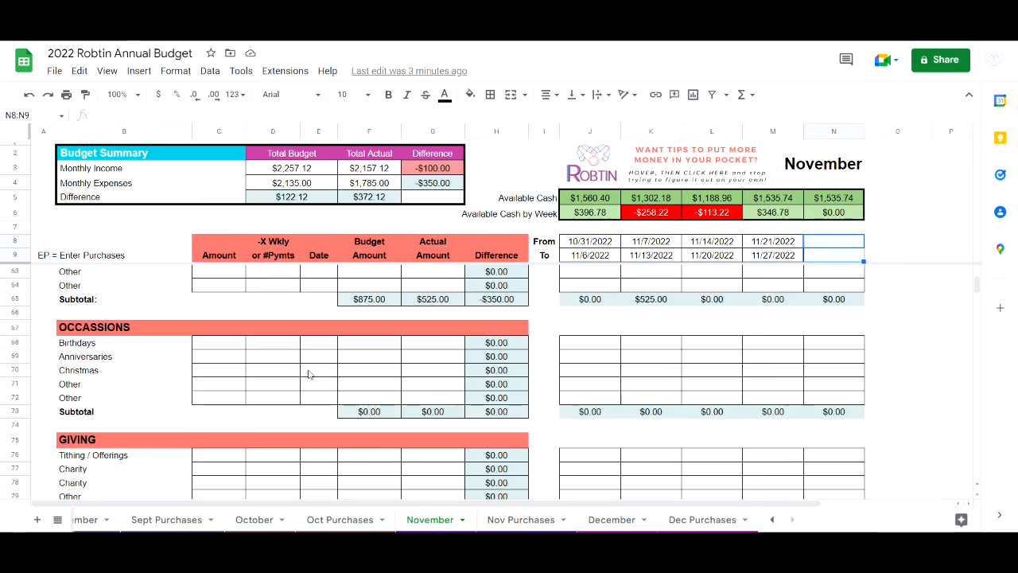
pyautogui.click(74, 373)
pyautogui.click(220, 373)
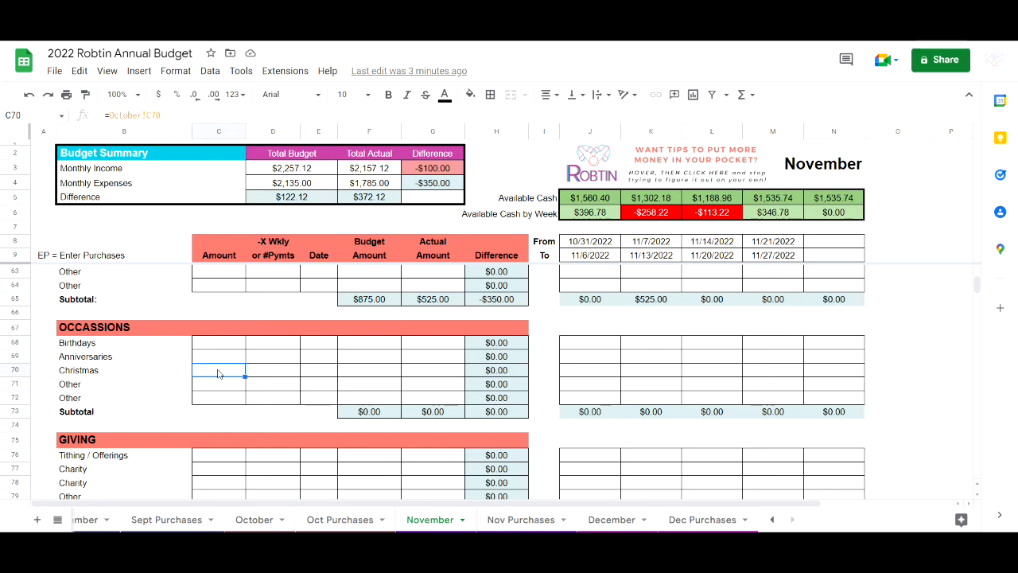
pyautogui.write('2000')
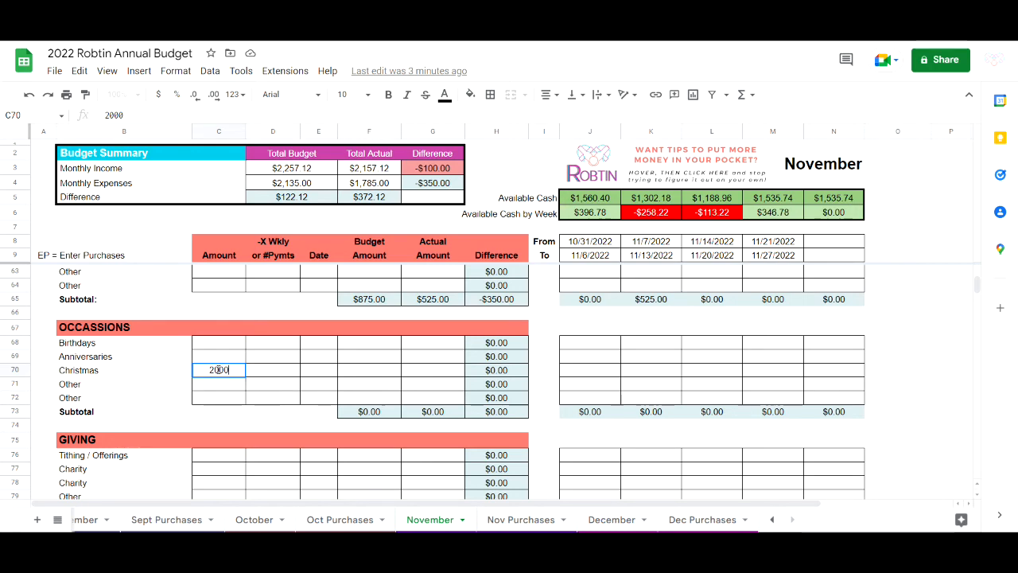
pyautogui.press('Tab')
pyautogui.press('Tab')
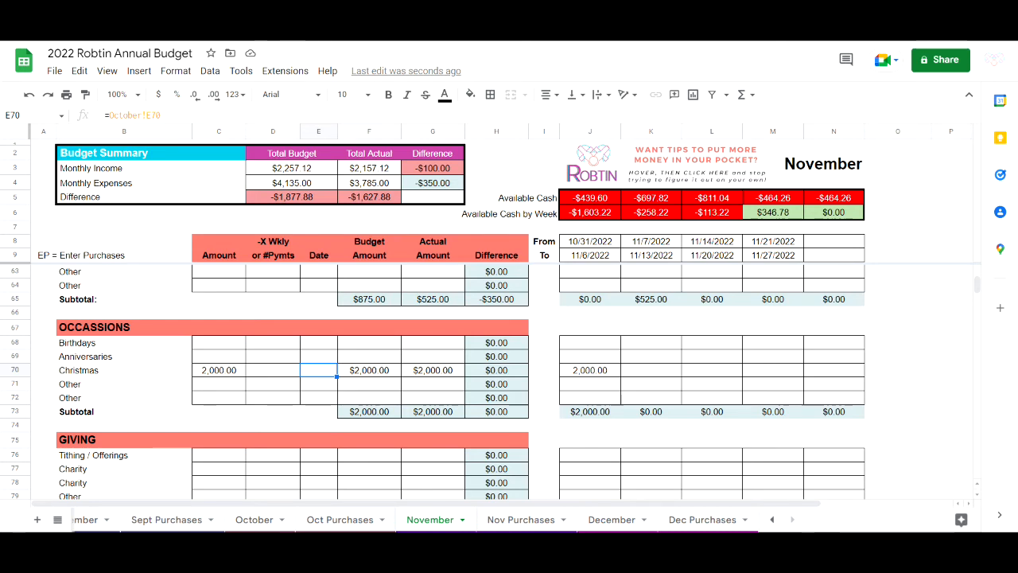
# - Check November 2022 in the system calendar and set November's Christmas date to 25
pyautogui.press('super+n')
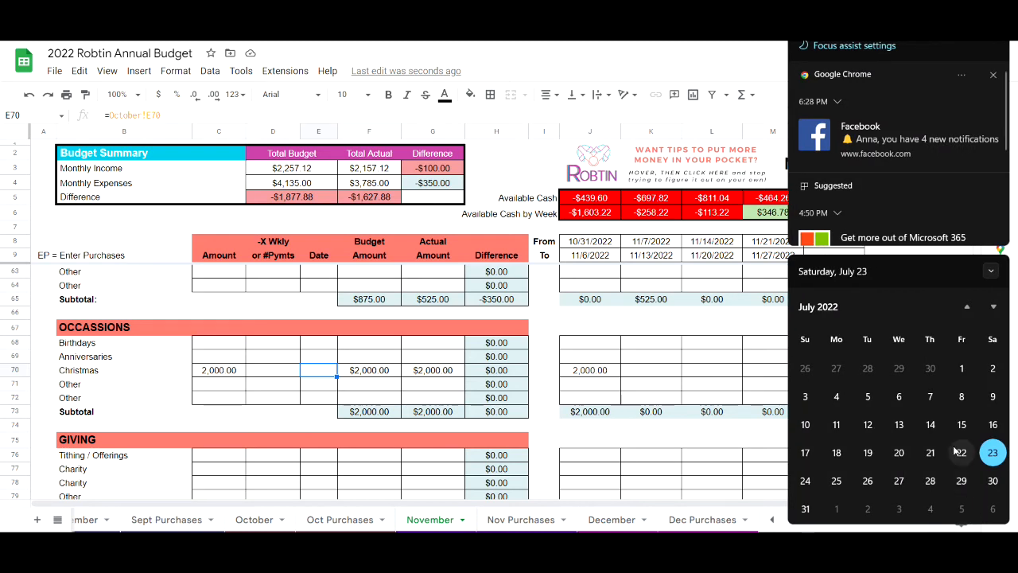
pyautogui.scroll(-1, 954, 446)
pyautogui.scroll(-8, 954, 450)
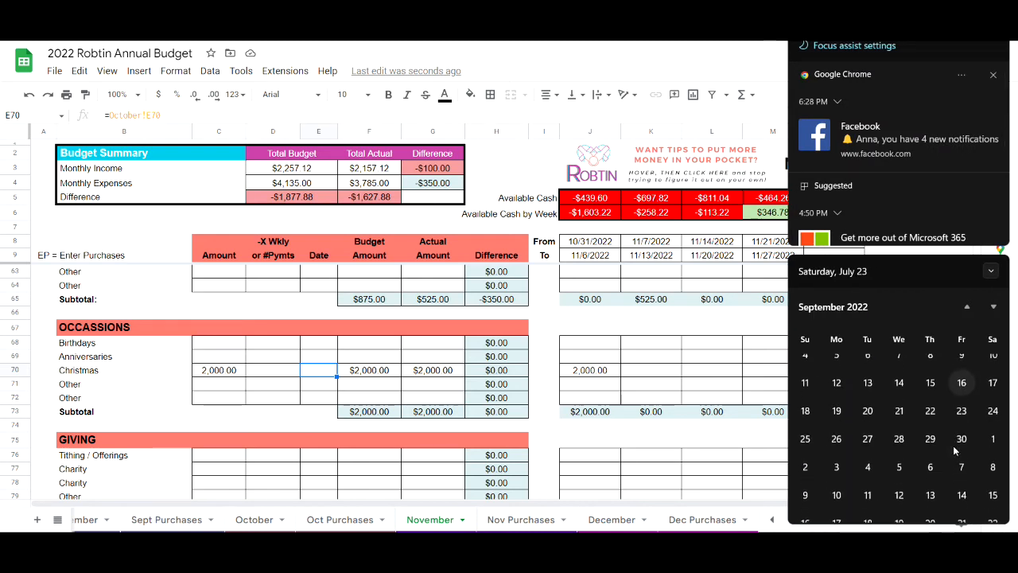
pyautogui.scroll(-3, 953, 449)
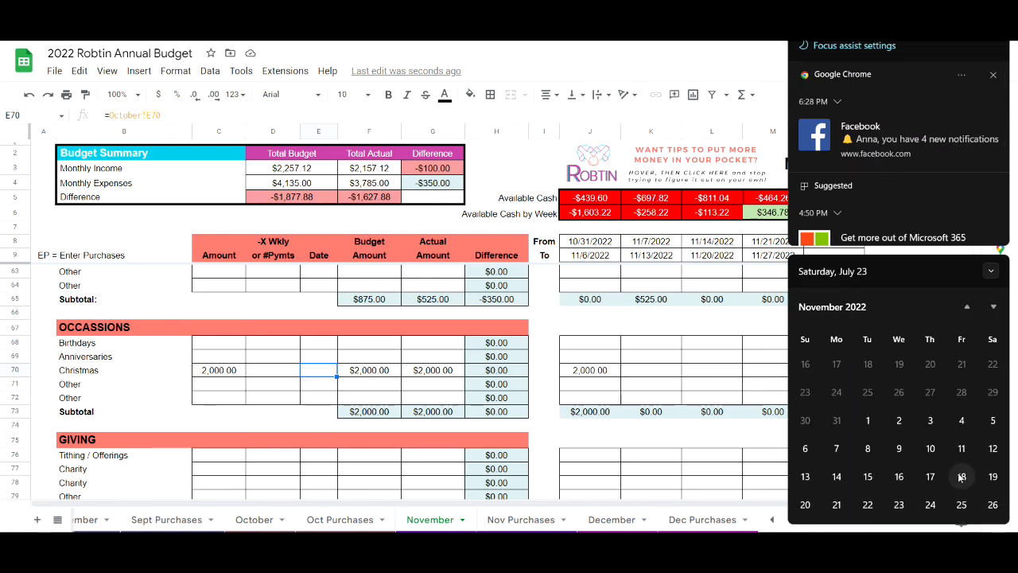
pyautogui.scroll(-1, 961, 481)
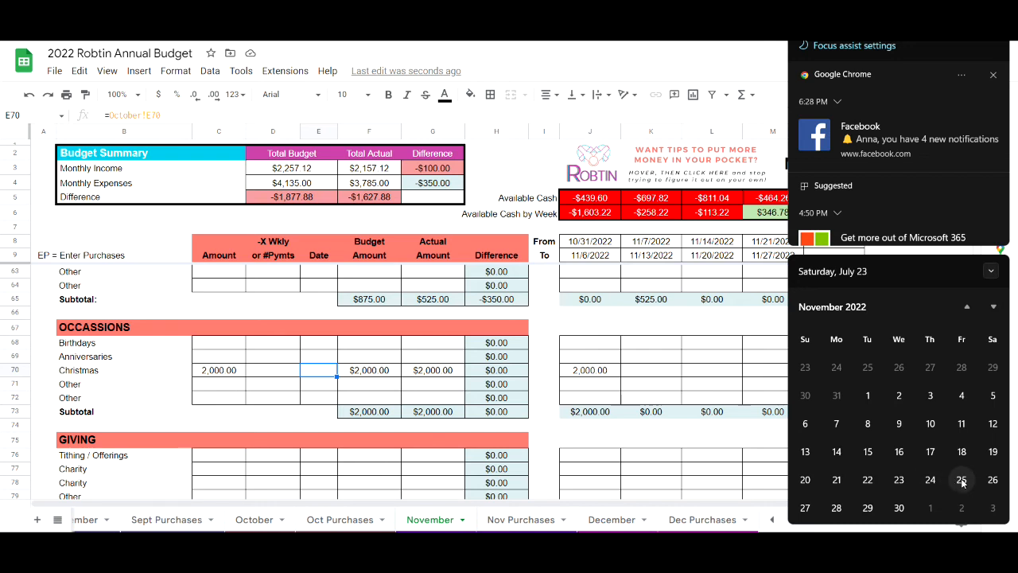
pyautogui.click(321, 371)
pyautogui.write('25')
pyautogui.press('Return')
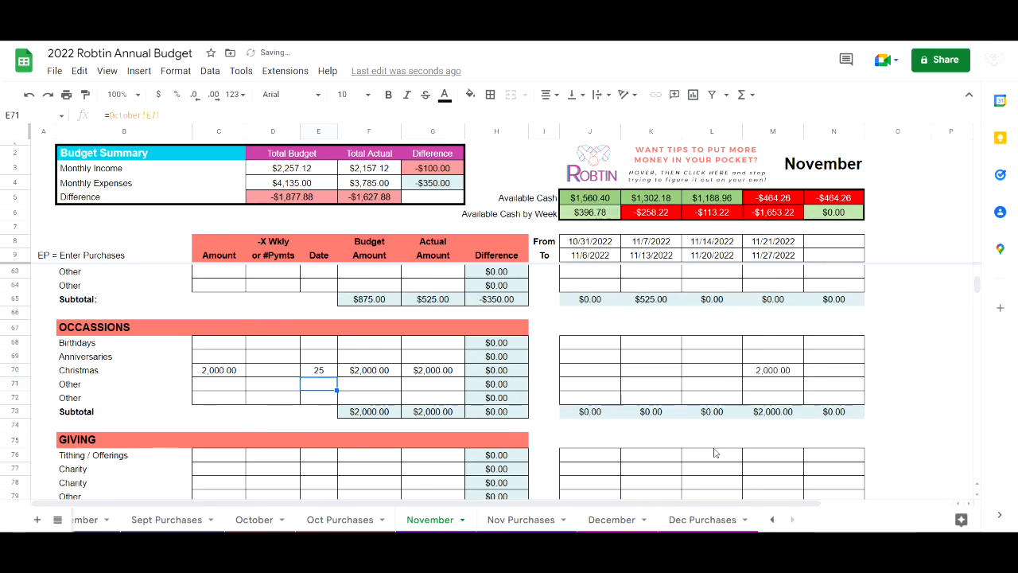
# - Clear the amount, payments and date cells of all Occassions rows from Birthdays to the last Other on the December sheet
pyautogui.click(613, 521)
pyautogui.scroll(-15, 325, 388)
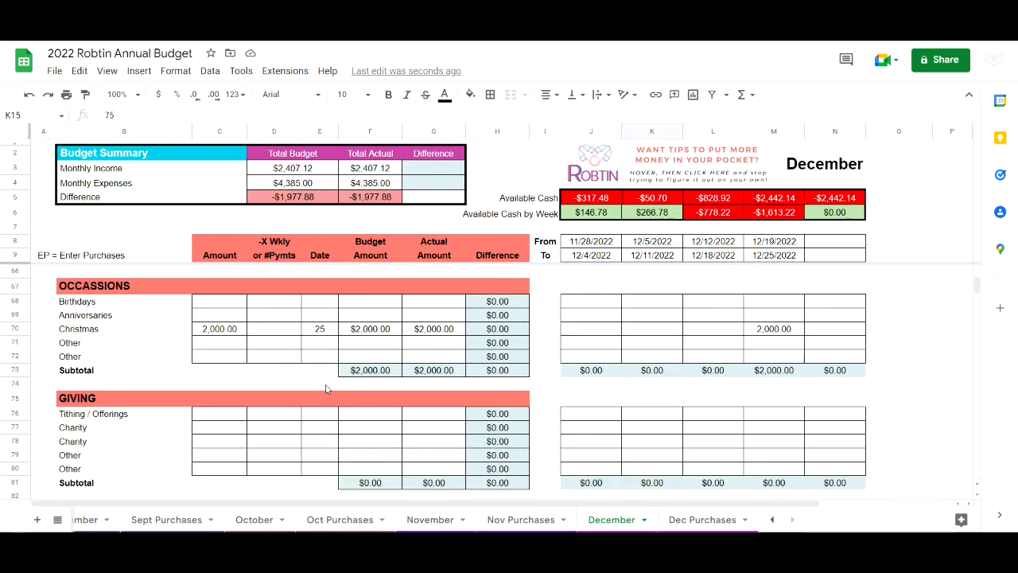
pyautogui.moveTo(223, 301); pyautogui.dragTo(312, 362)
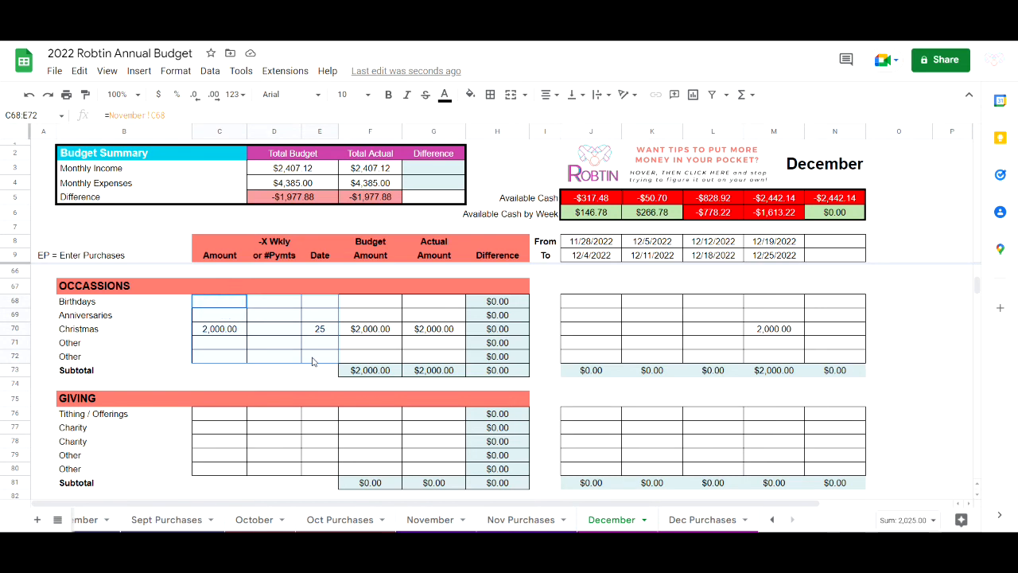
pyautogui.press('Delete')
pyautogui.press('Left')
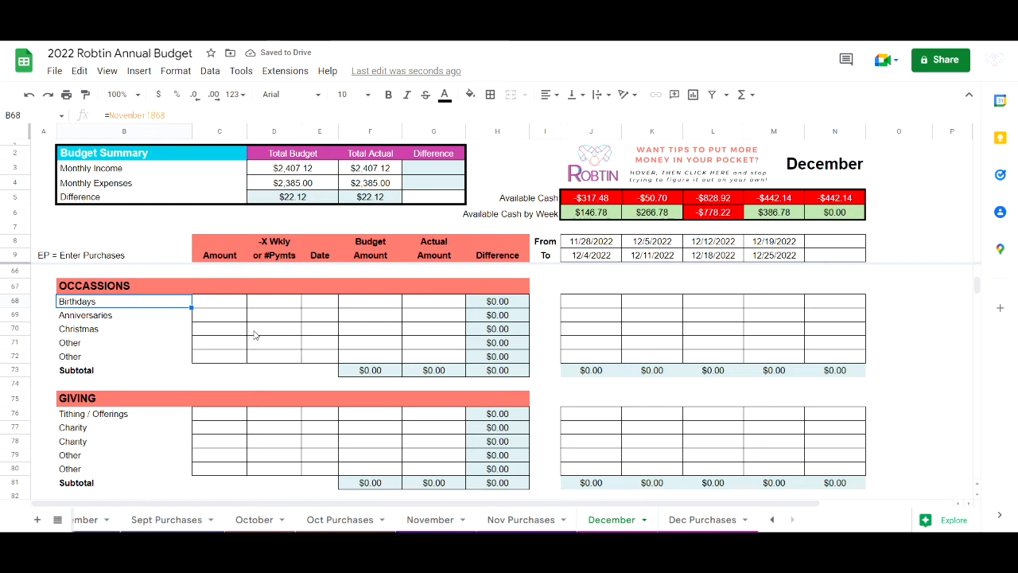
# - Return to the Year in Review sheet and examine November's Week 4 and December's Week 3 cash flow balances
pyautogui.click(771, 520)
pyautogui.click(771, 519)
pyautogui.click(771, 519)
pyautogui.click(772, 520)
pyautogui.click(772, 520)
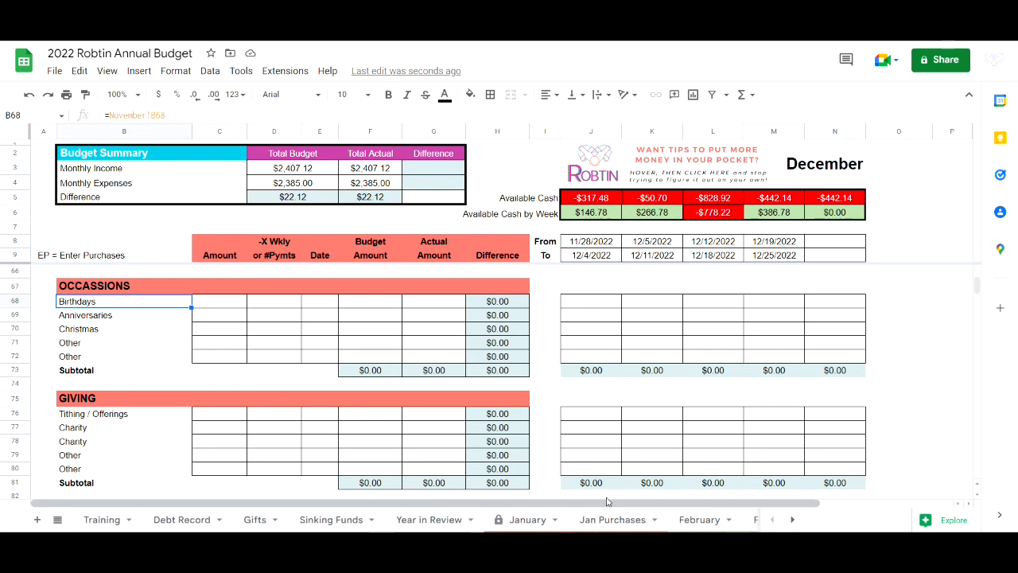
pyautogui.click(431, 519)
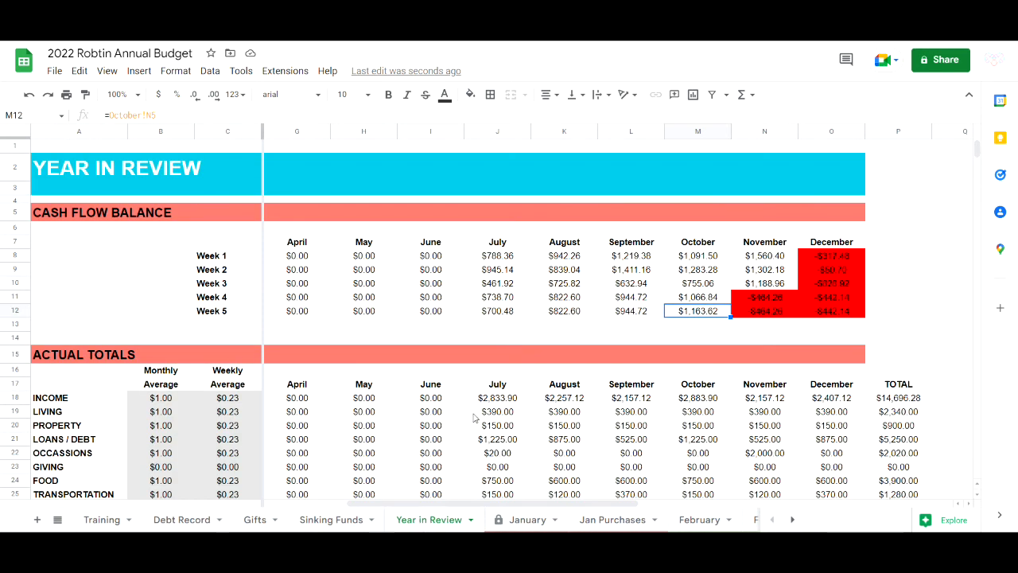
pyautogui.click(762, 300)
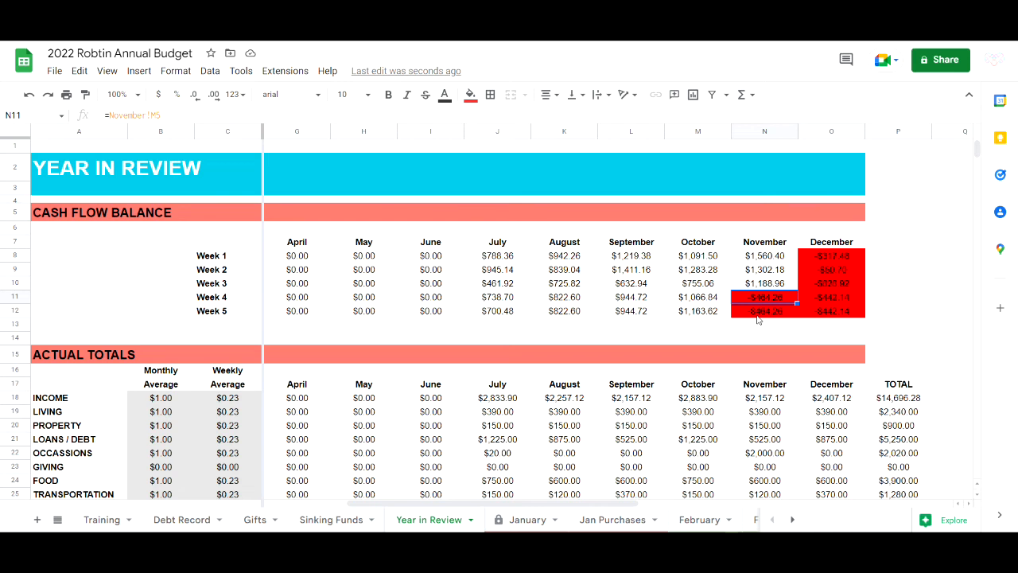
pyautogui.click(832, 283)
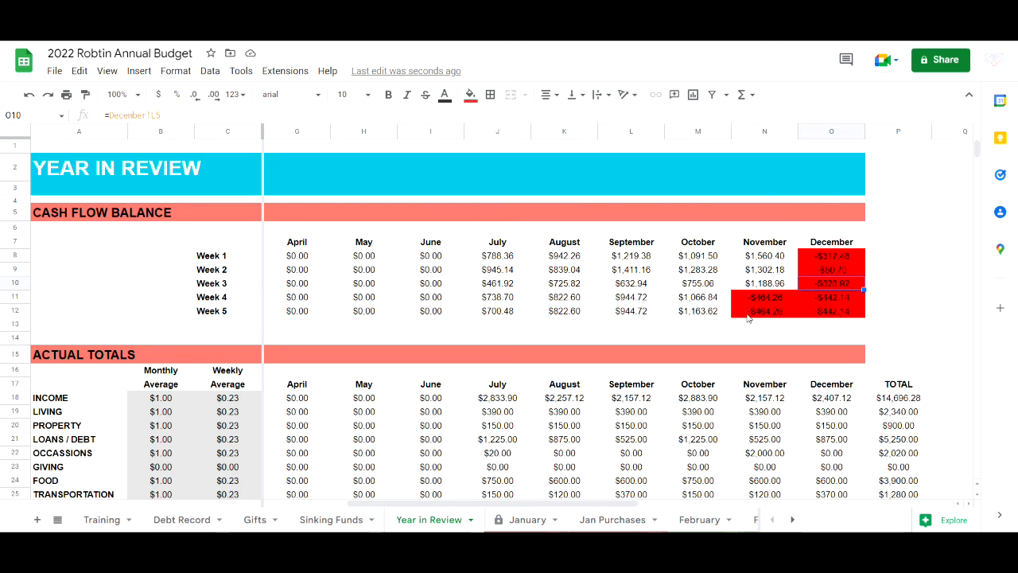
pyautogui.click(767, 299)
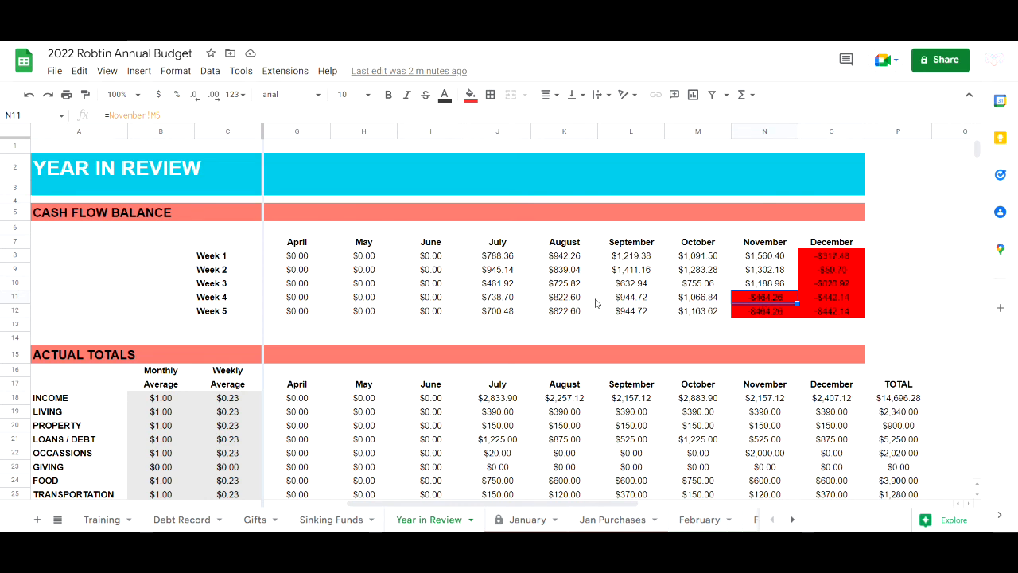
pyautogui.click(828, 286)
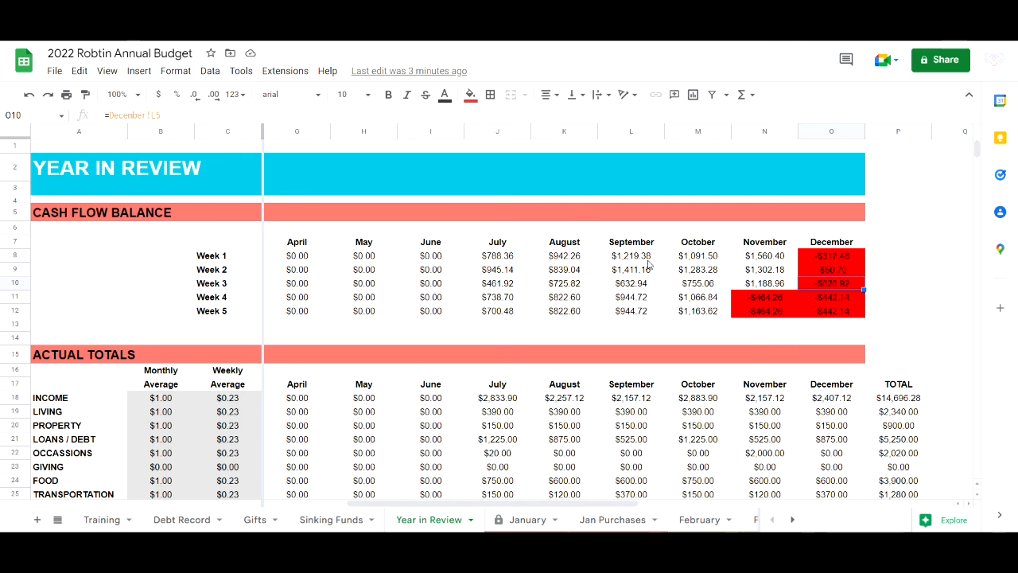
pyautogui.click(747, 299)
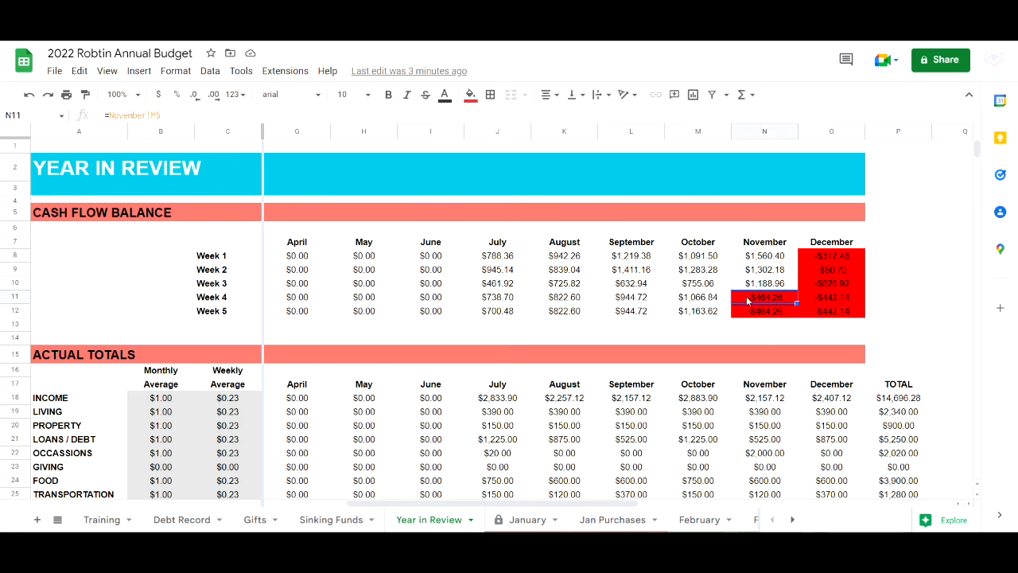
# - Review the Actual Totals and Budget Totals by category alongside the Cash Flow Balance in Year in Review
pyautogui.scroll(-2, 663, 343)
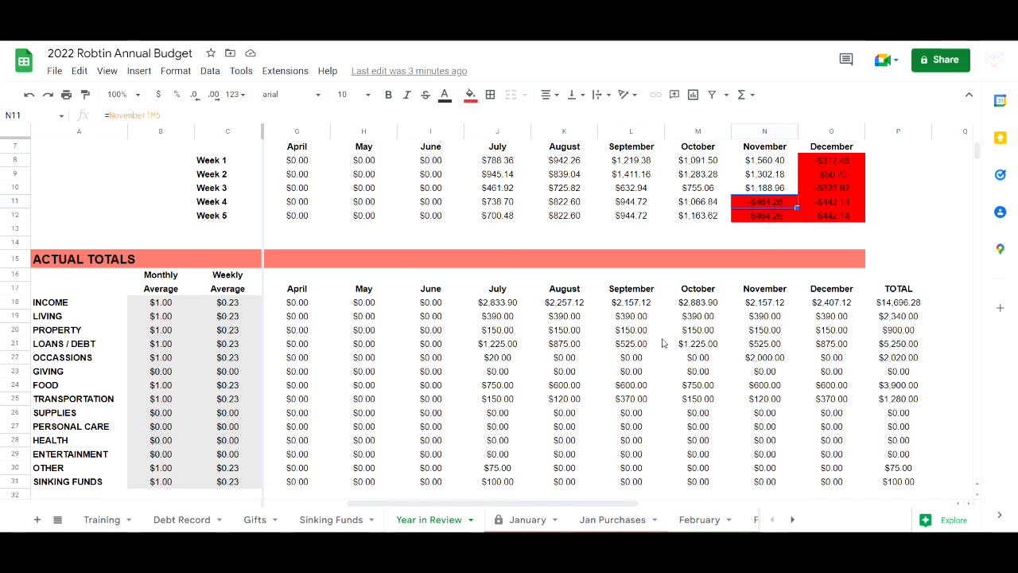
pyautogui.scroll(2, 663, 343)
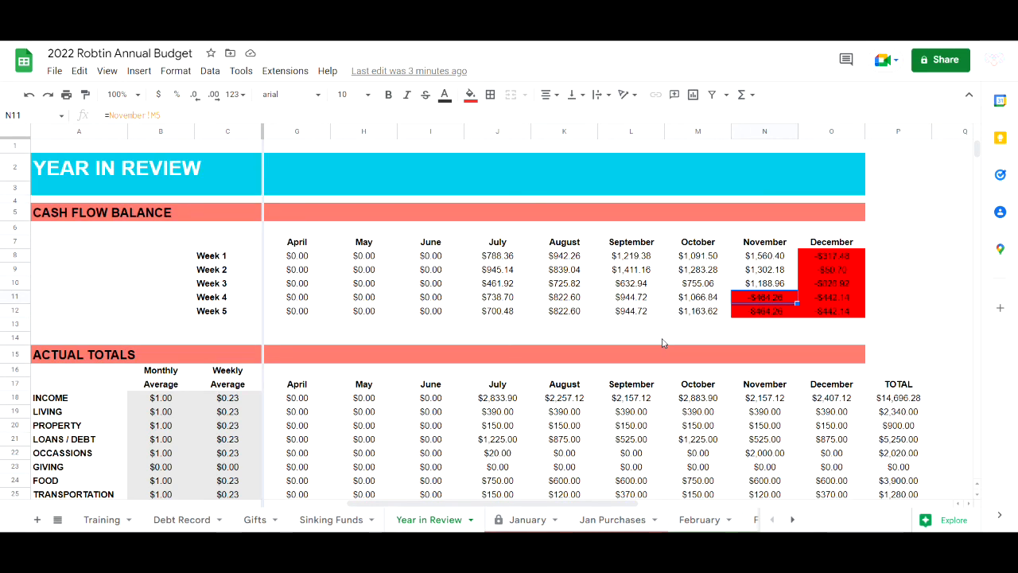
pyautogui.scroll(-14, 663, 343)
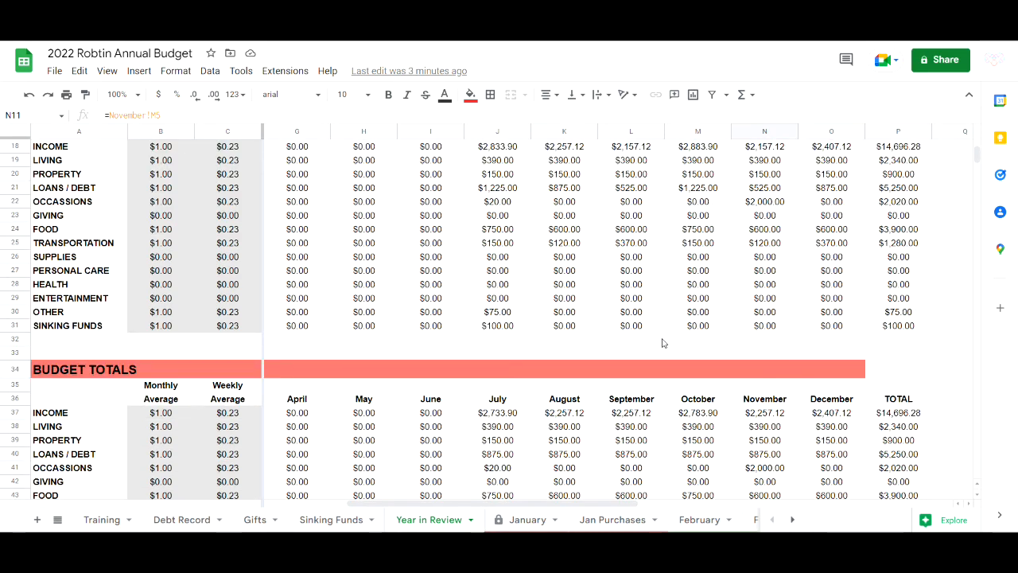
pyautogui.scroll(14, 663, 343)
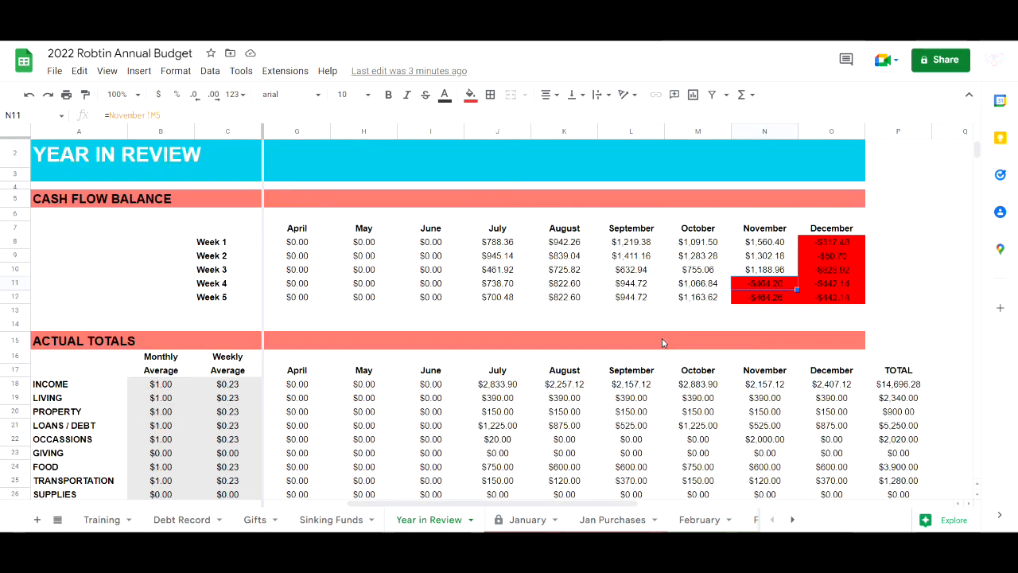
pyautogui.scroll(-2, 662, 343)
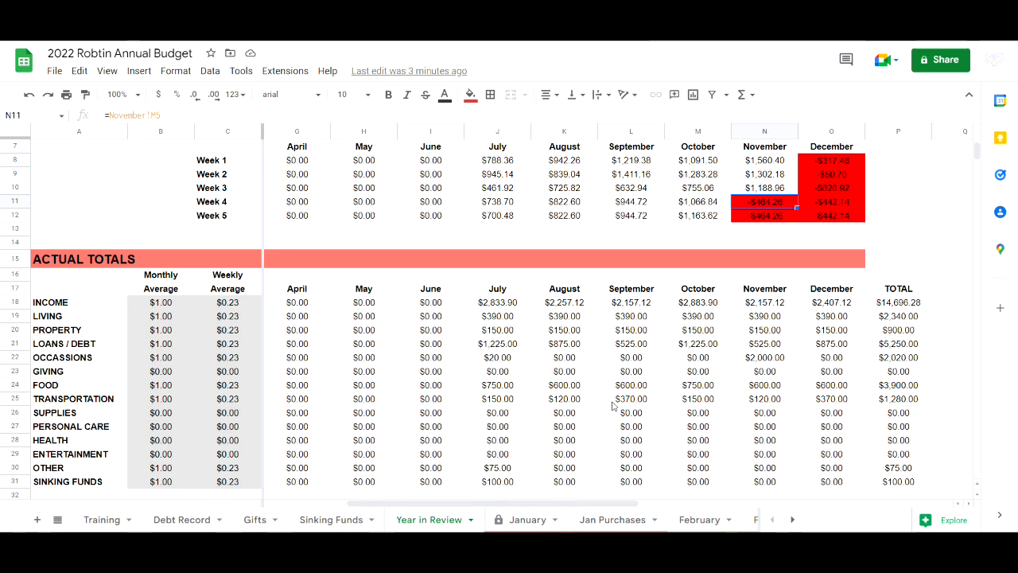
pyautogui.scroll(2, 613, 406)
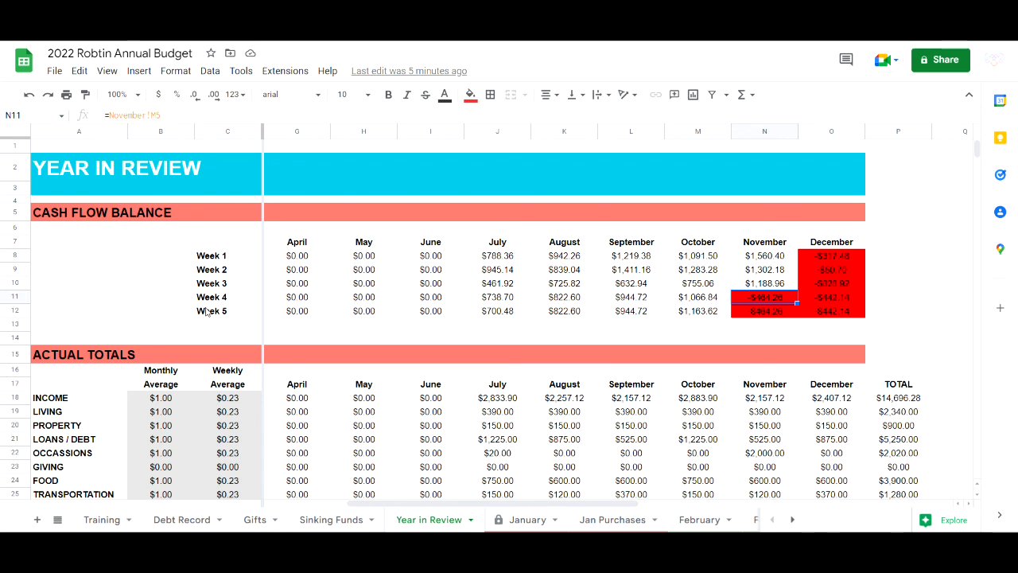
pyautogui.moveTo(612, 503); pyautogui.dragTo(582, 503)
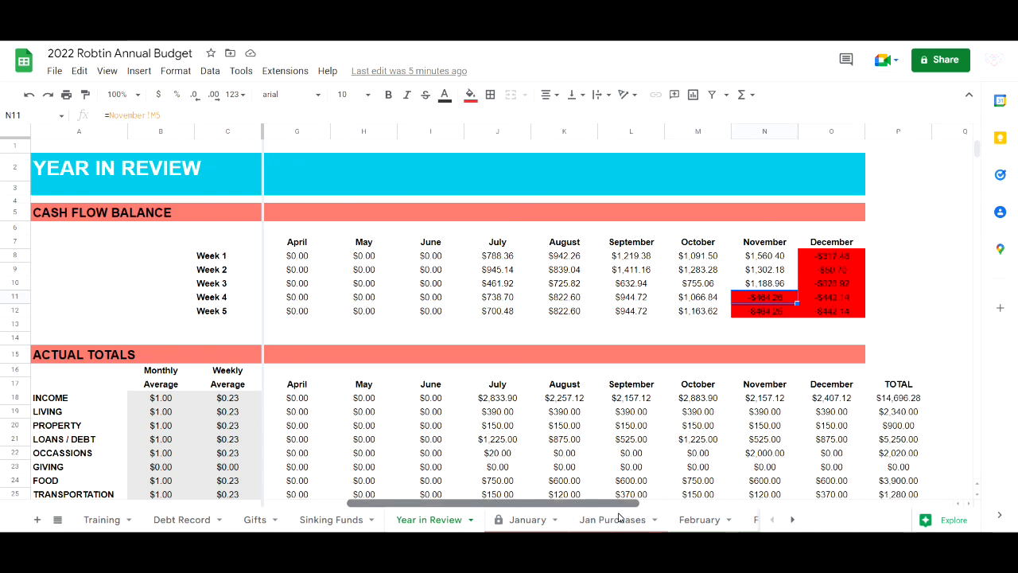